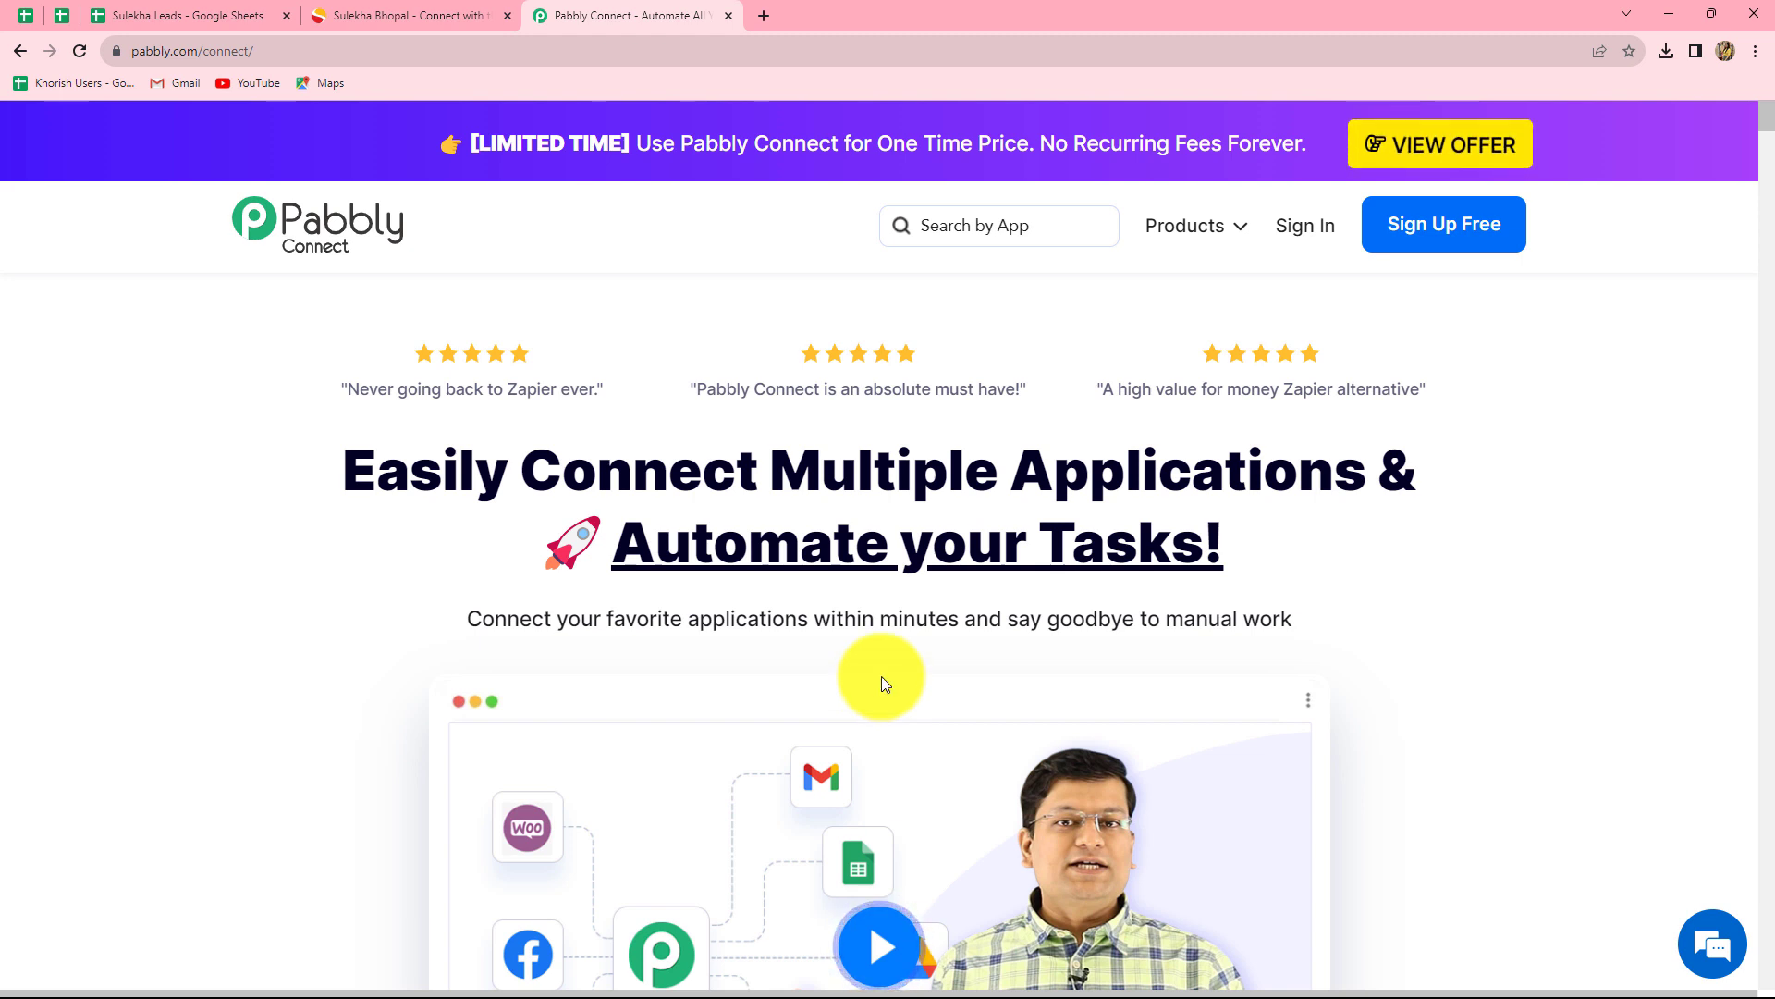
Sign in to the Pabbly account, dismiss the chat widget and open the Pabbly Connect app
click(1298, 234)
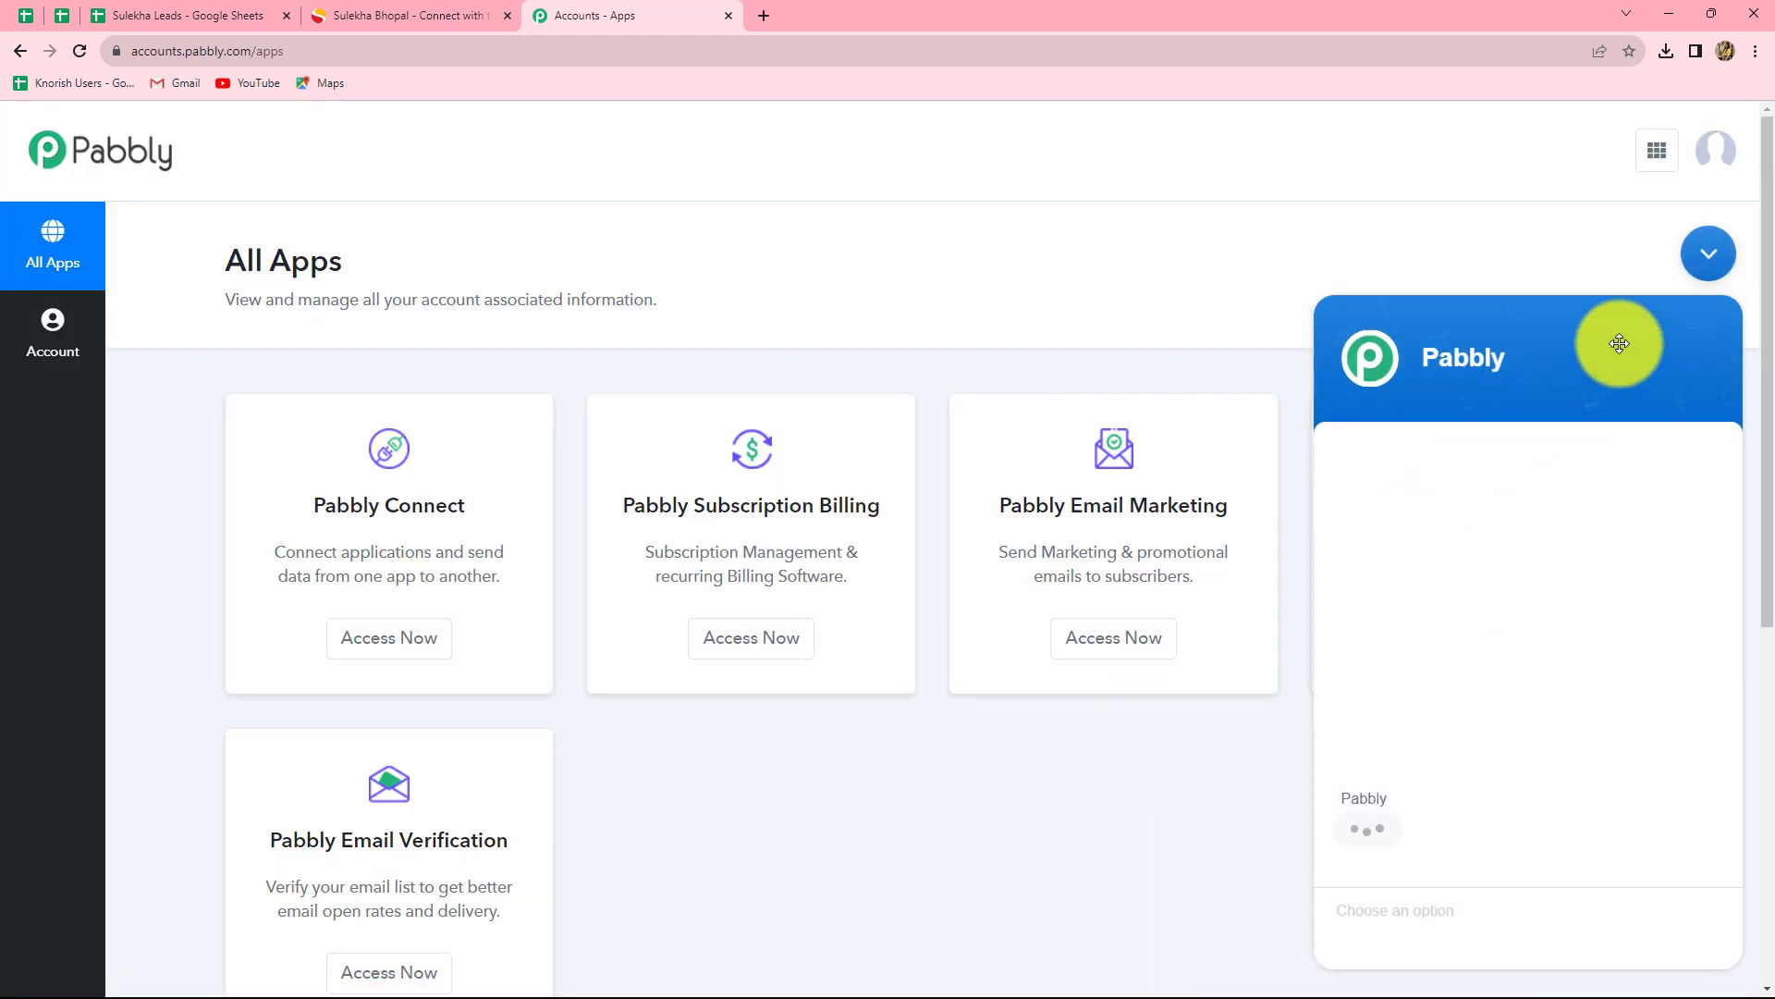
click(1707, 257)
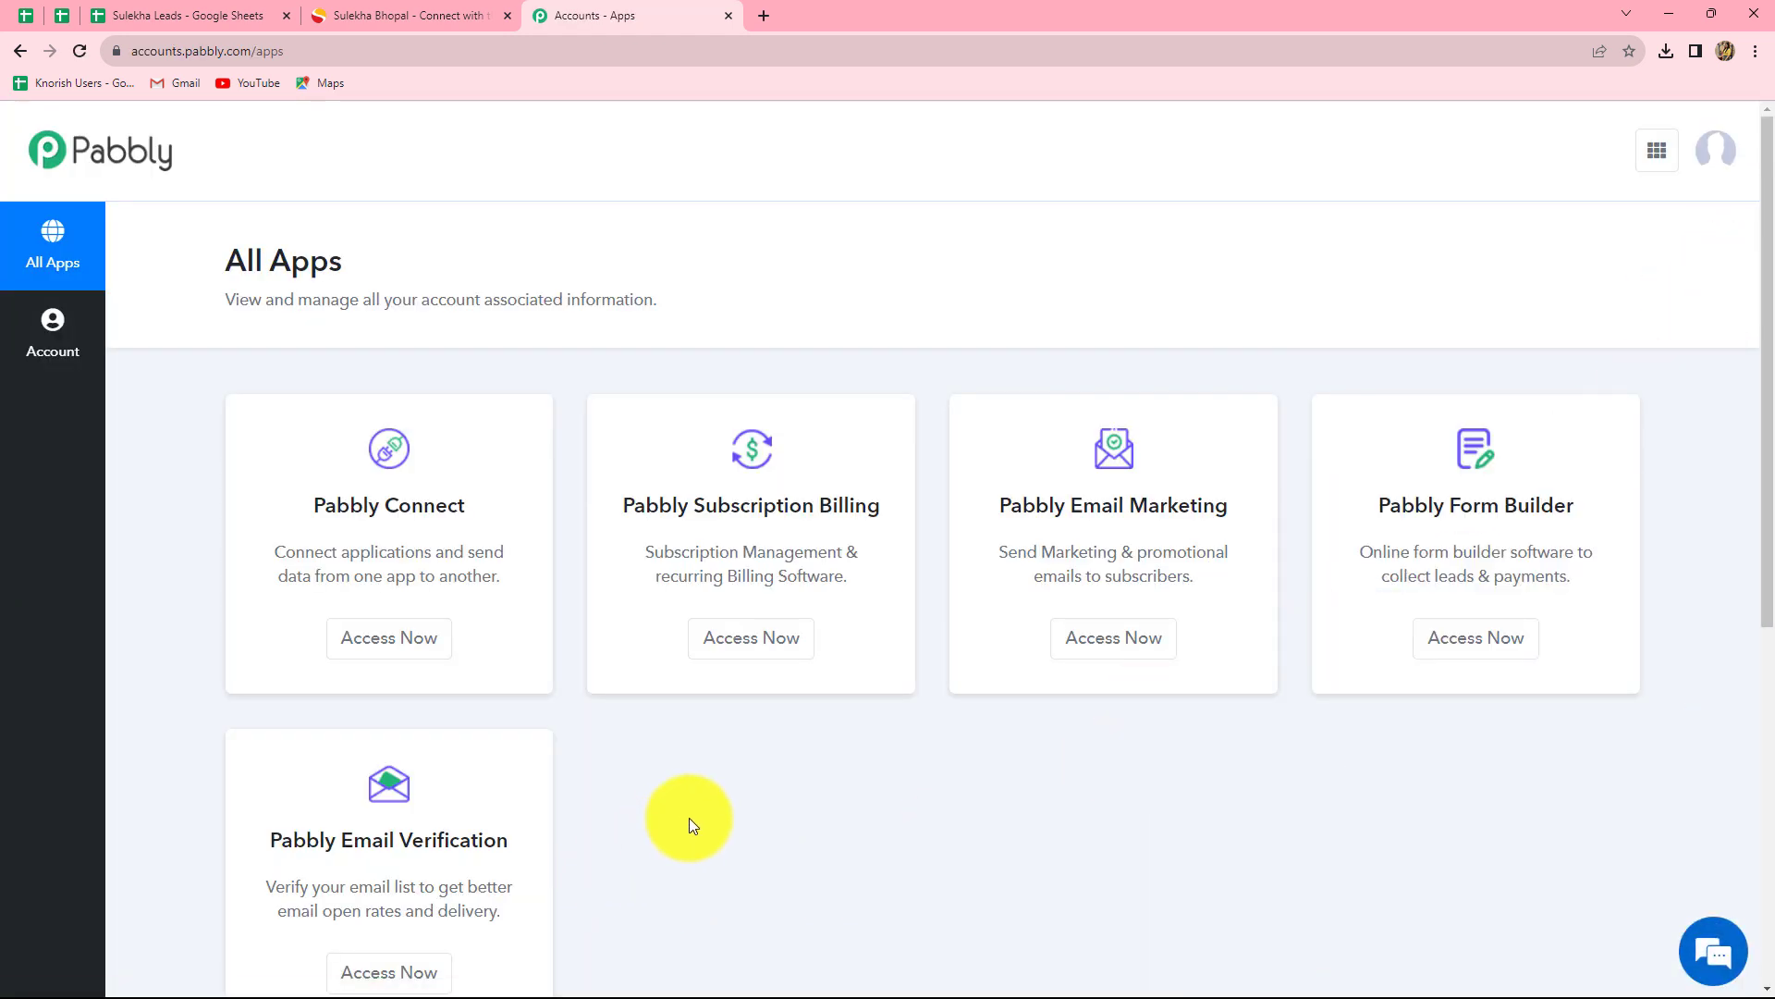
scroll(692, 823, down, 1)
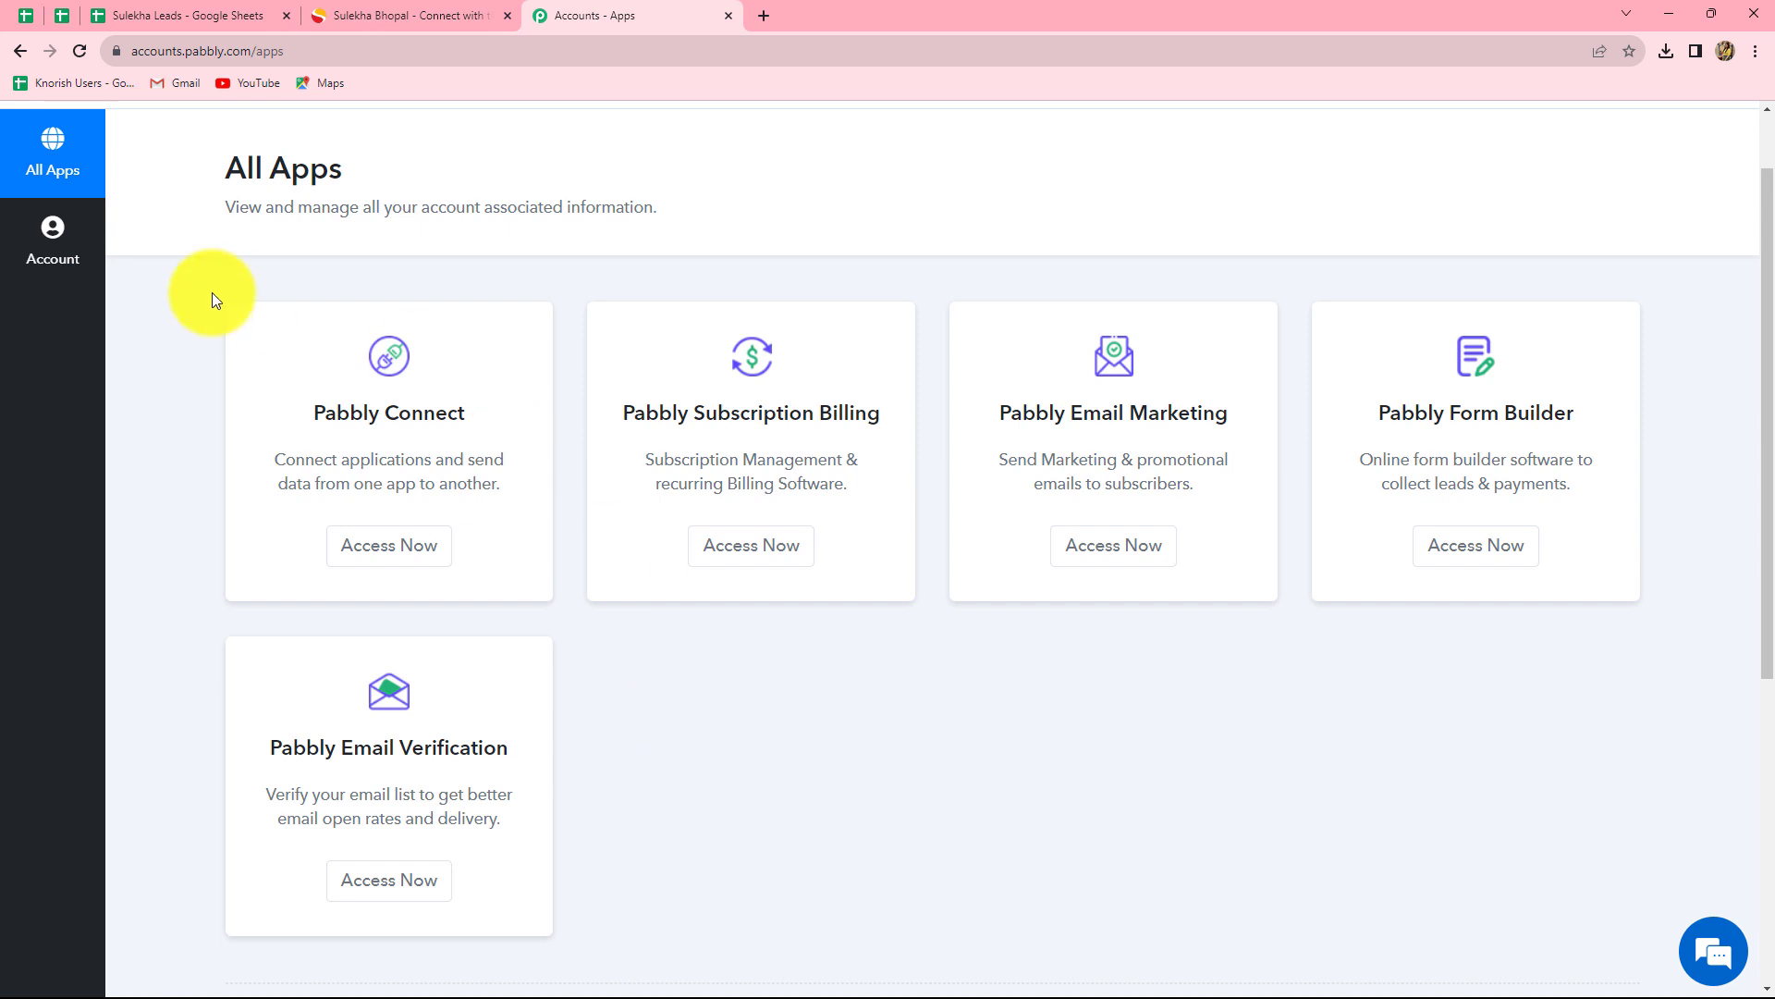
click(350, 555)
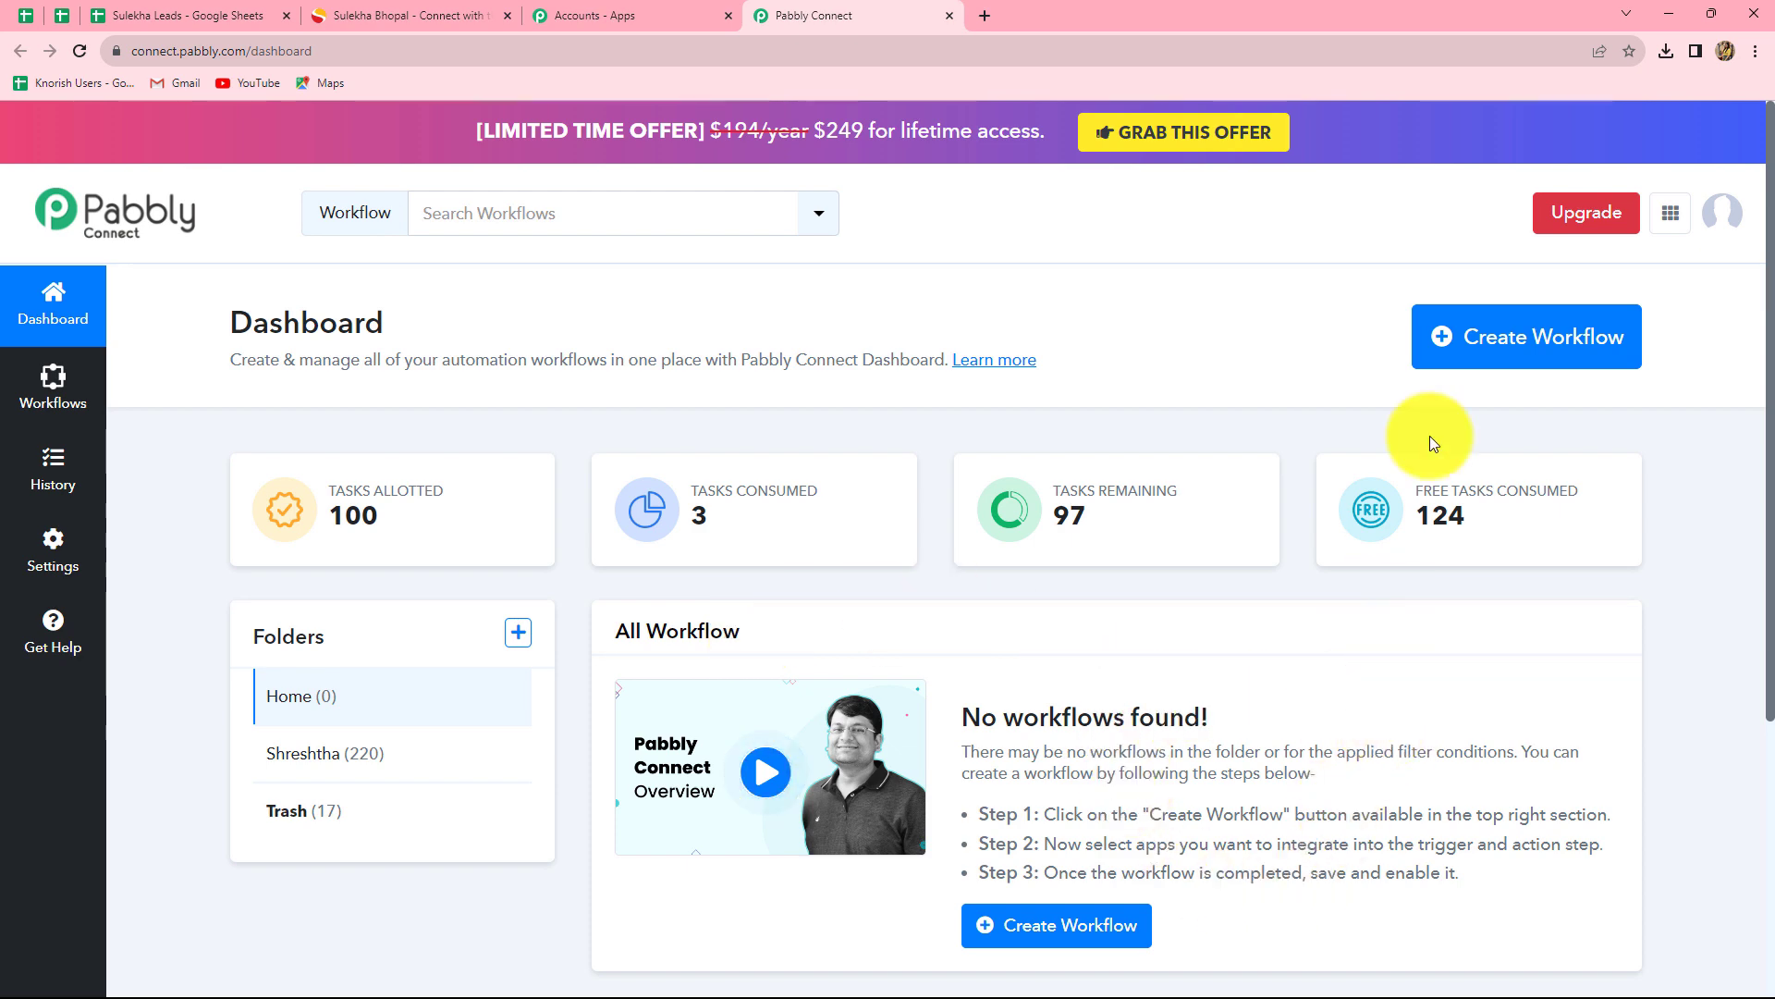
Create a workflow named "Add Sulekha Leads to Google Sheets Automatically" in the Home folder
click(1524, 357)
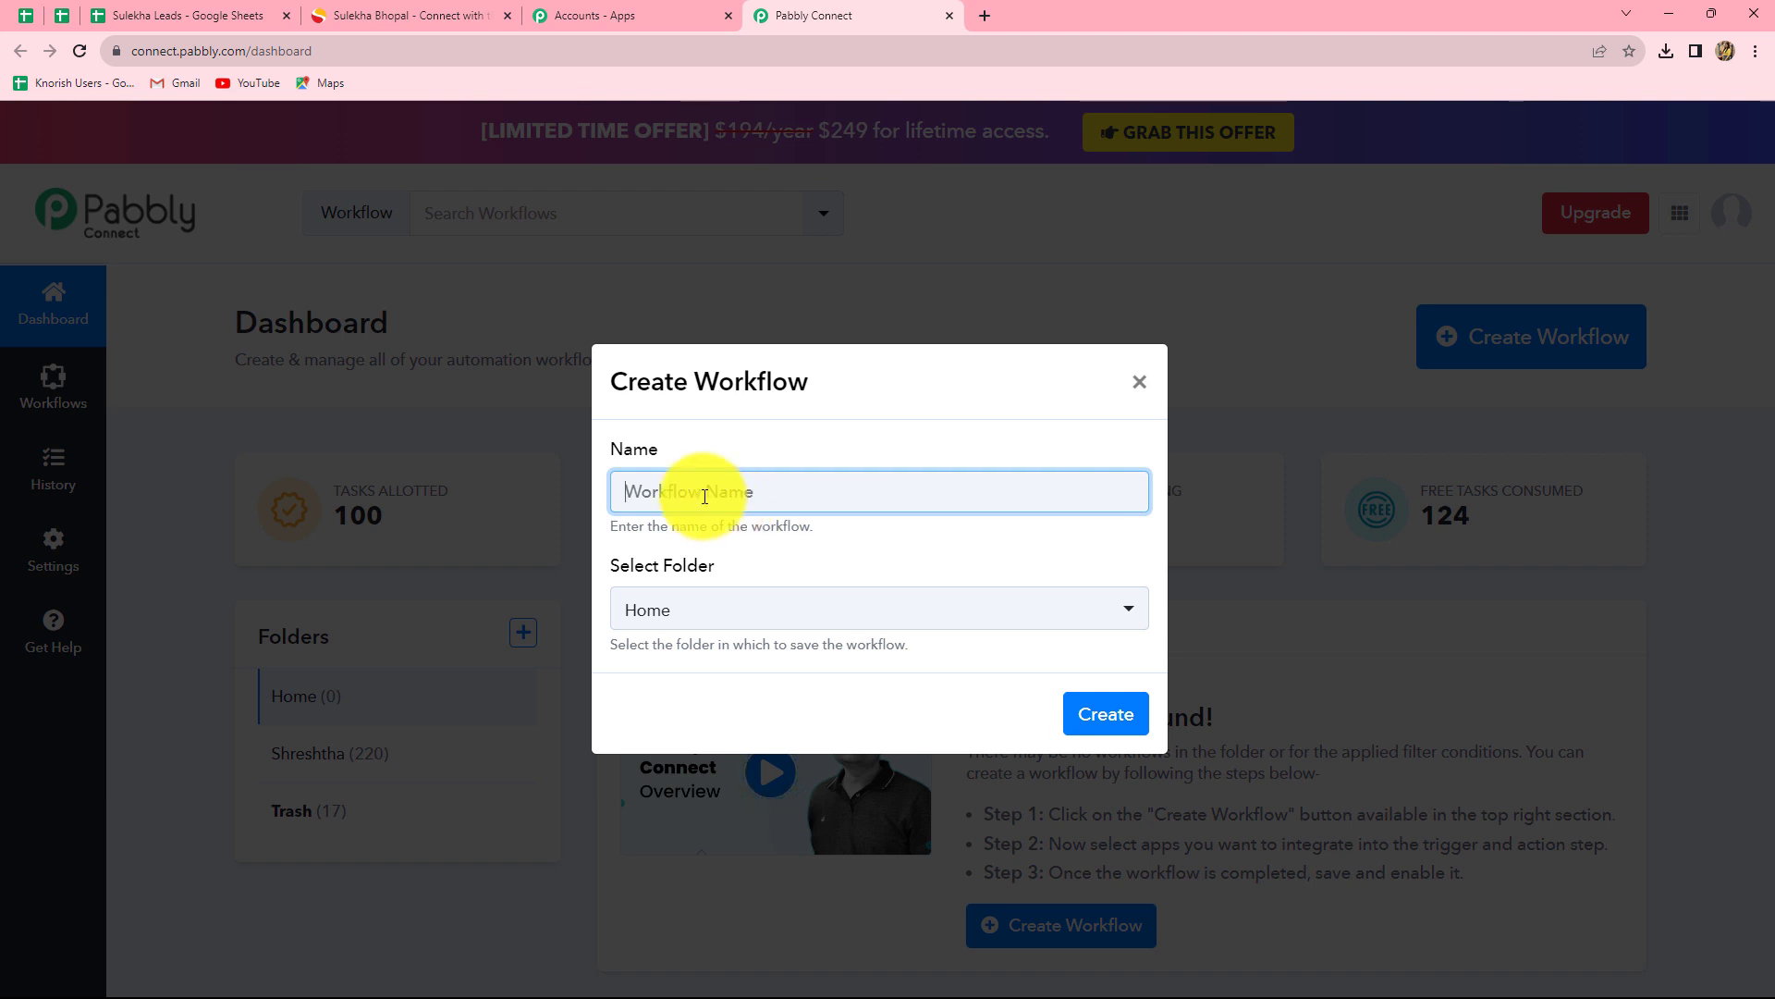
text(Add Sulekha Leads to Google Sheets Automatically)
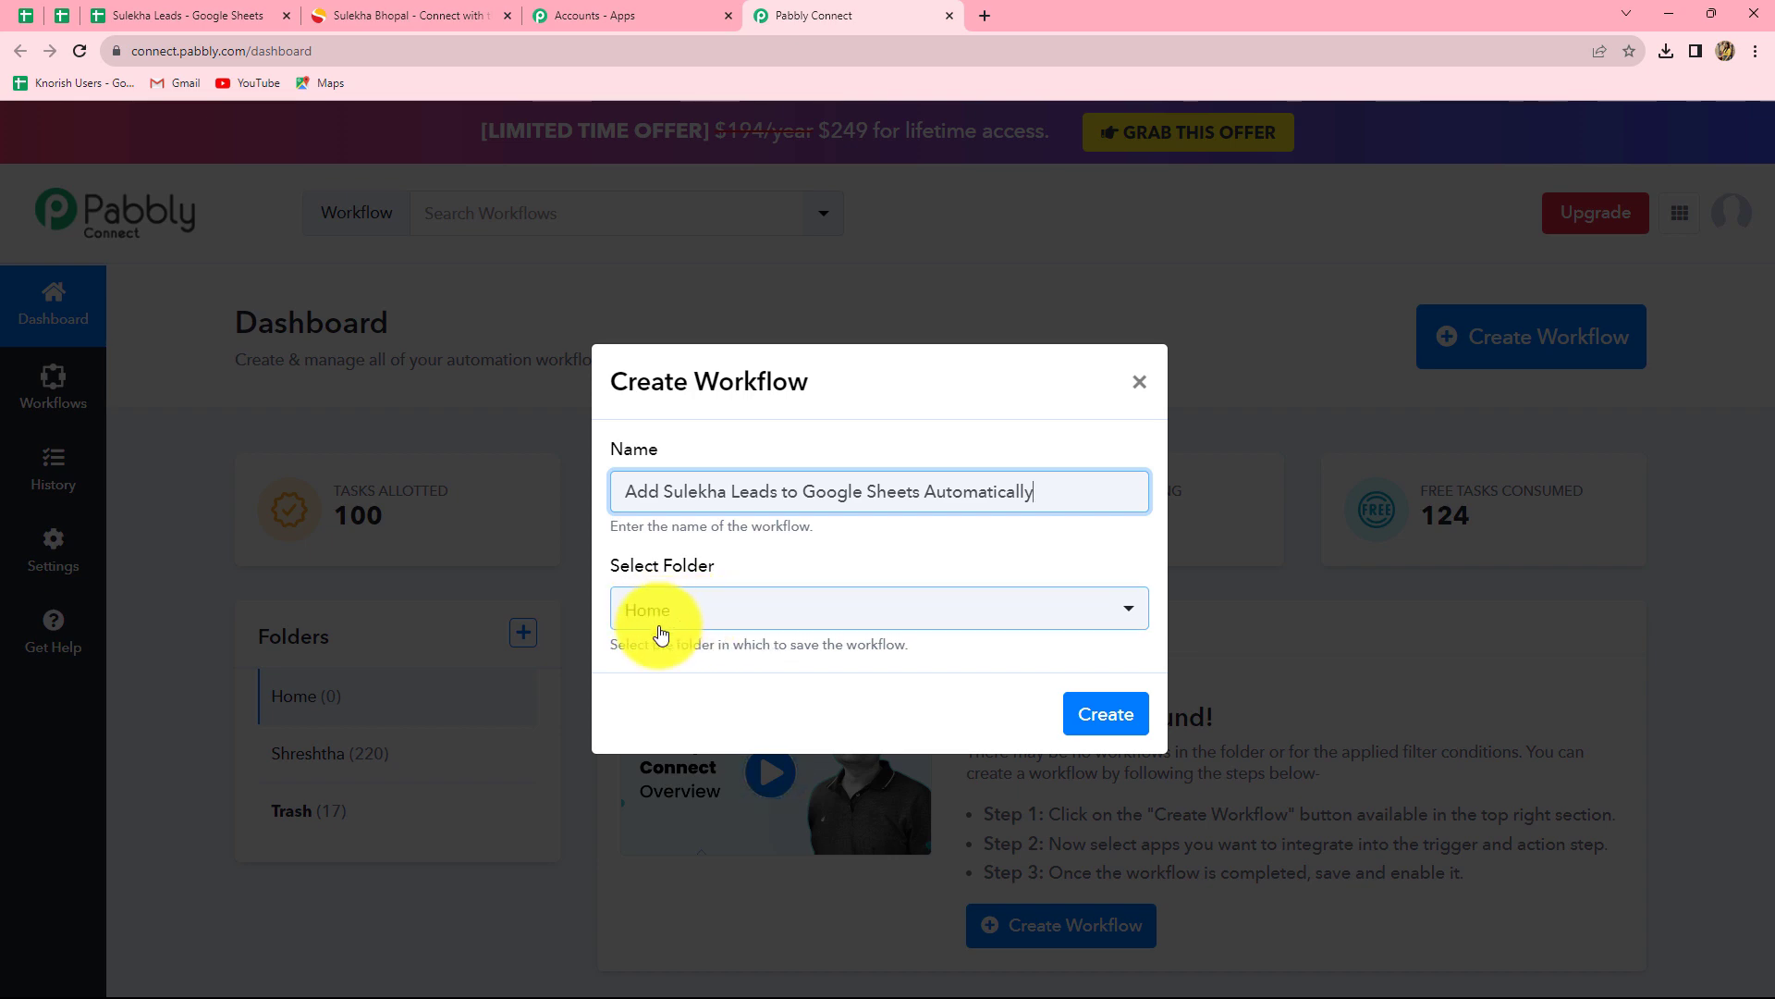
click(1117, 713)
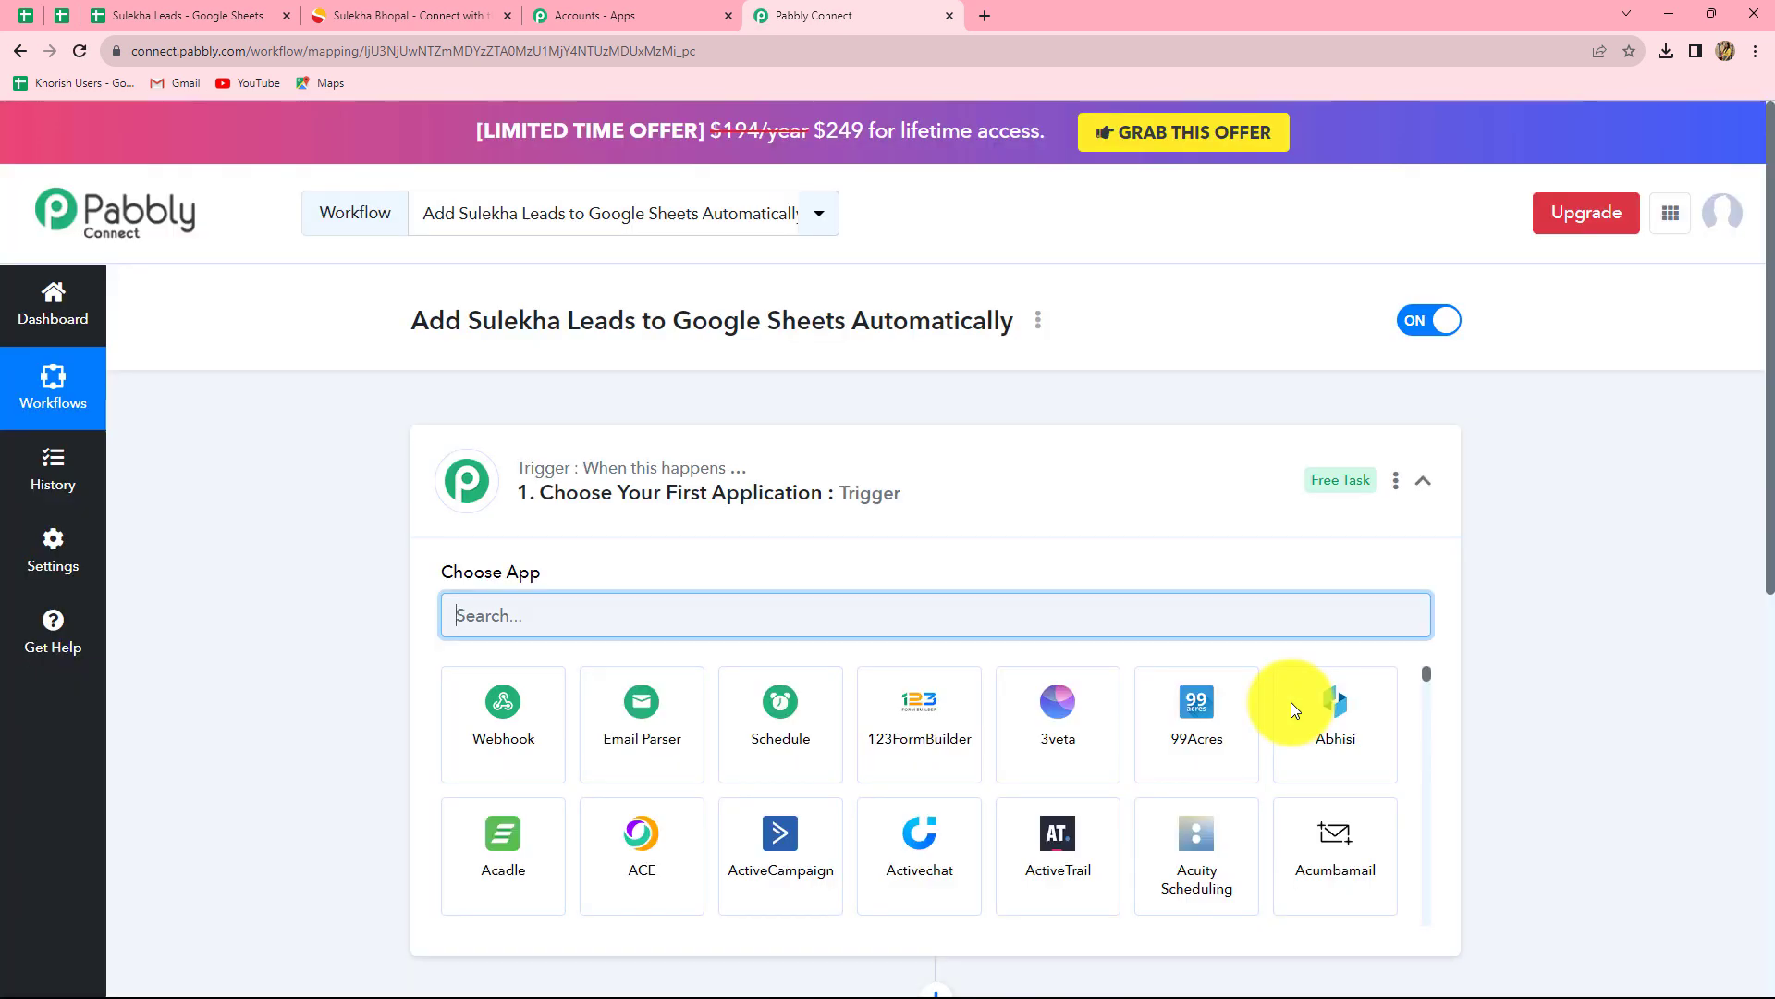
Set the workflow's trigger app to Sulekha with the trigger event New Leads
scroll(1624, 658, down, 4)
scroll(370, 302, up, 2)
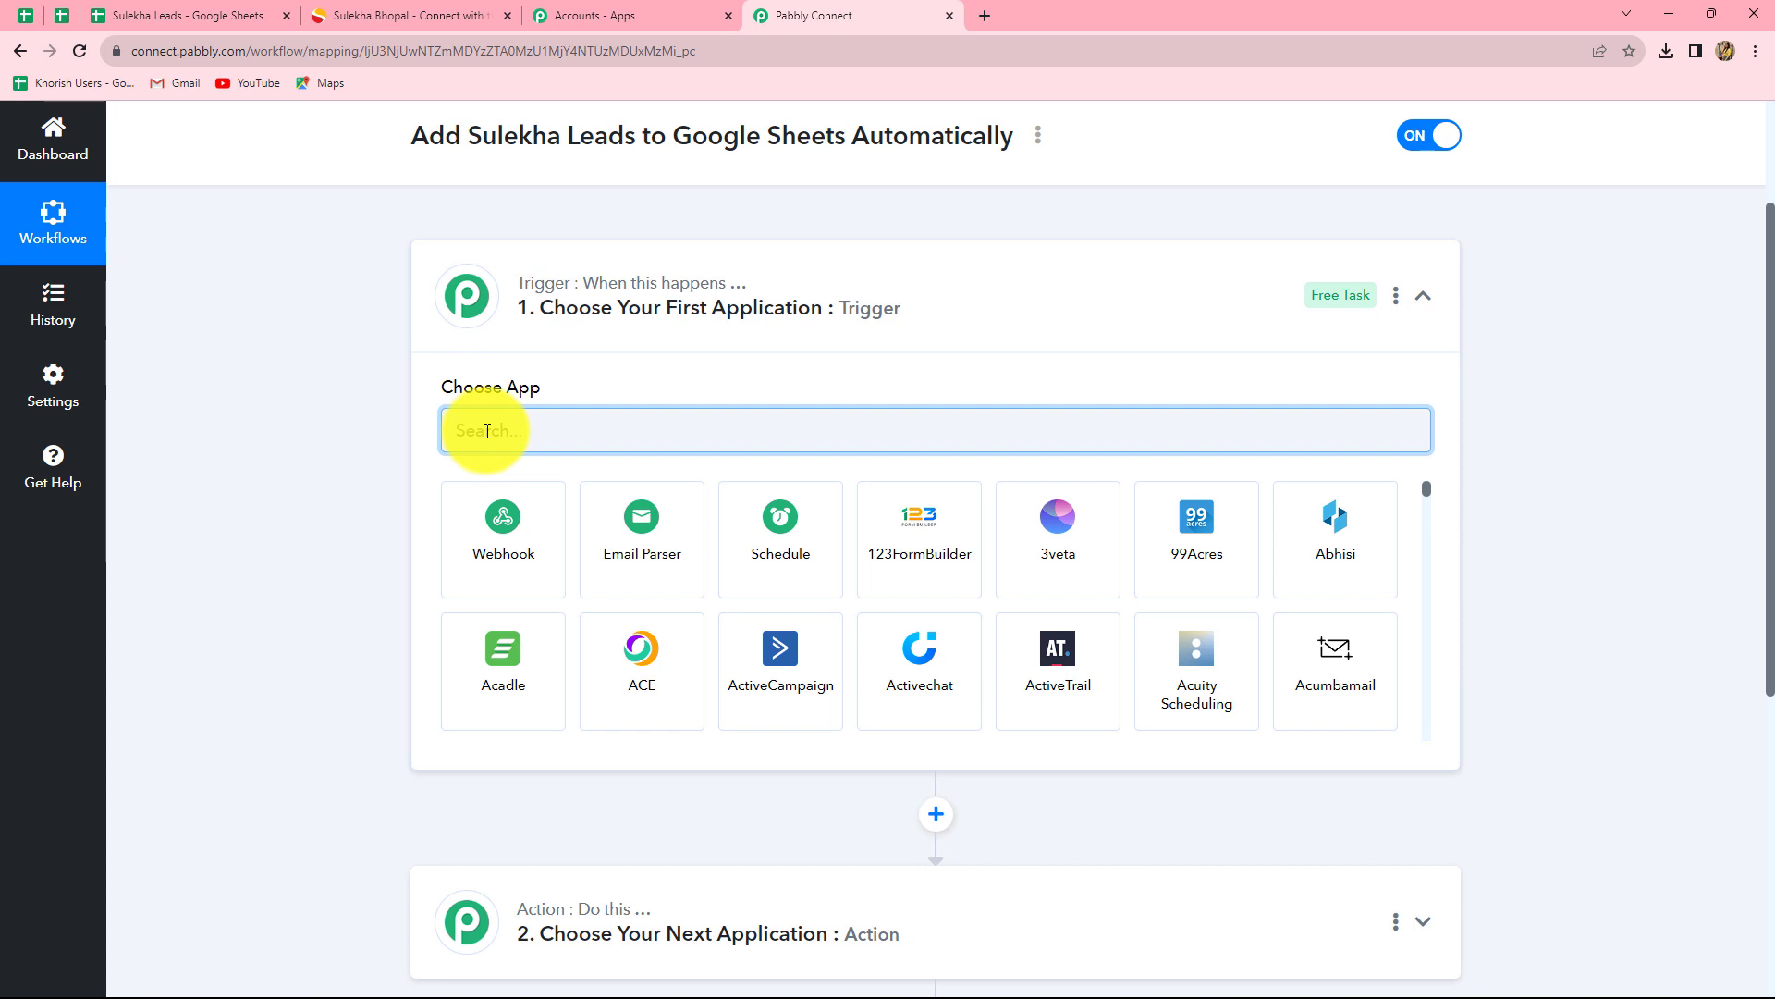
text(Sule)
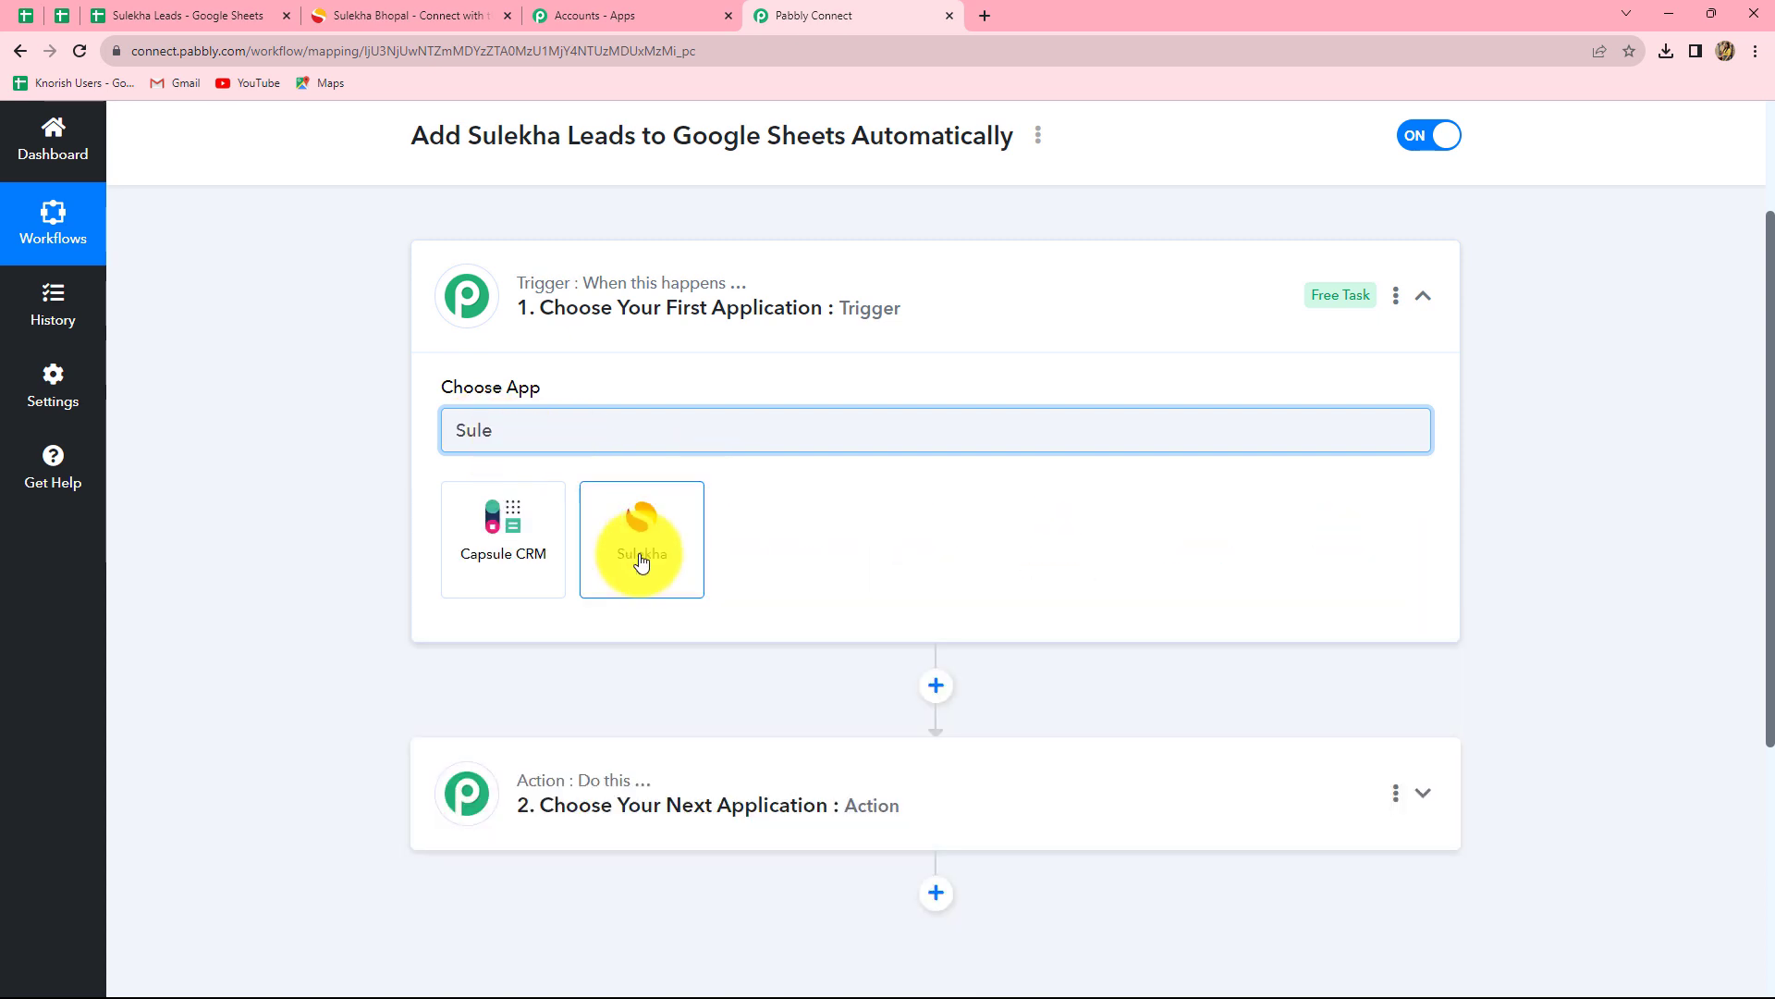
click(640, 547)
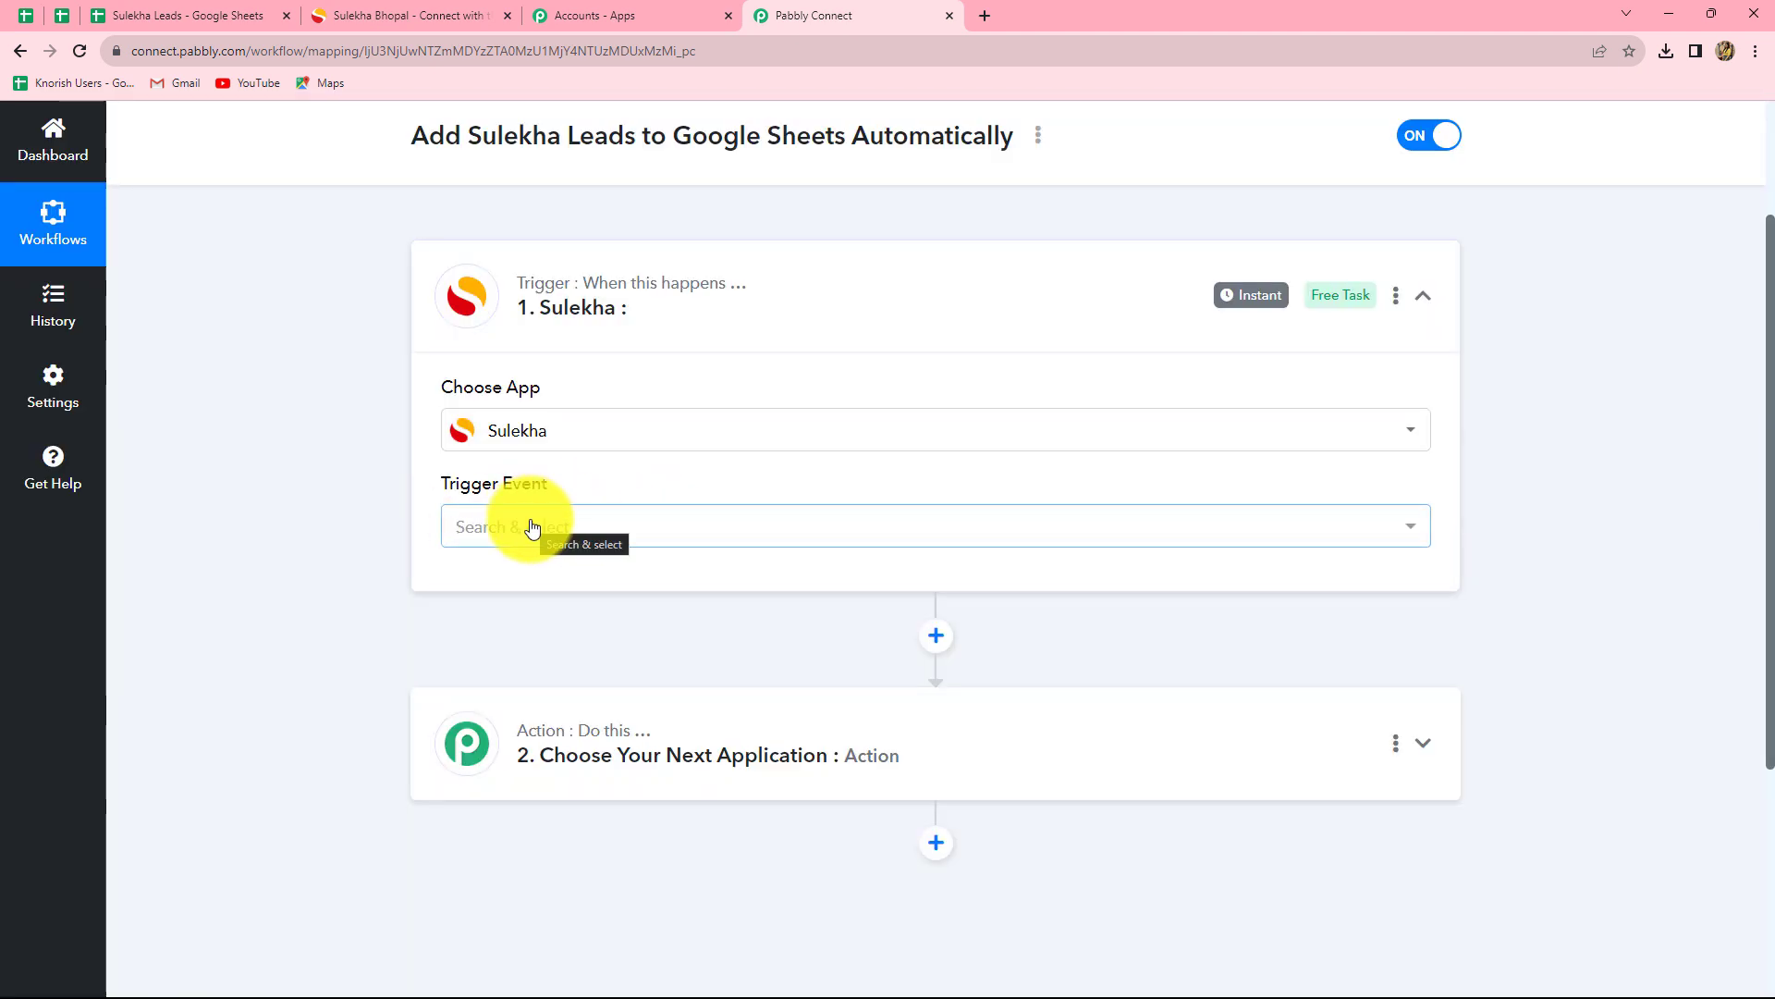
click(531, 527)
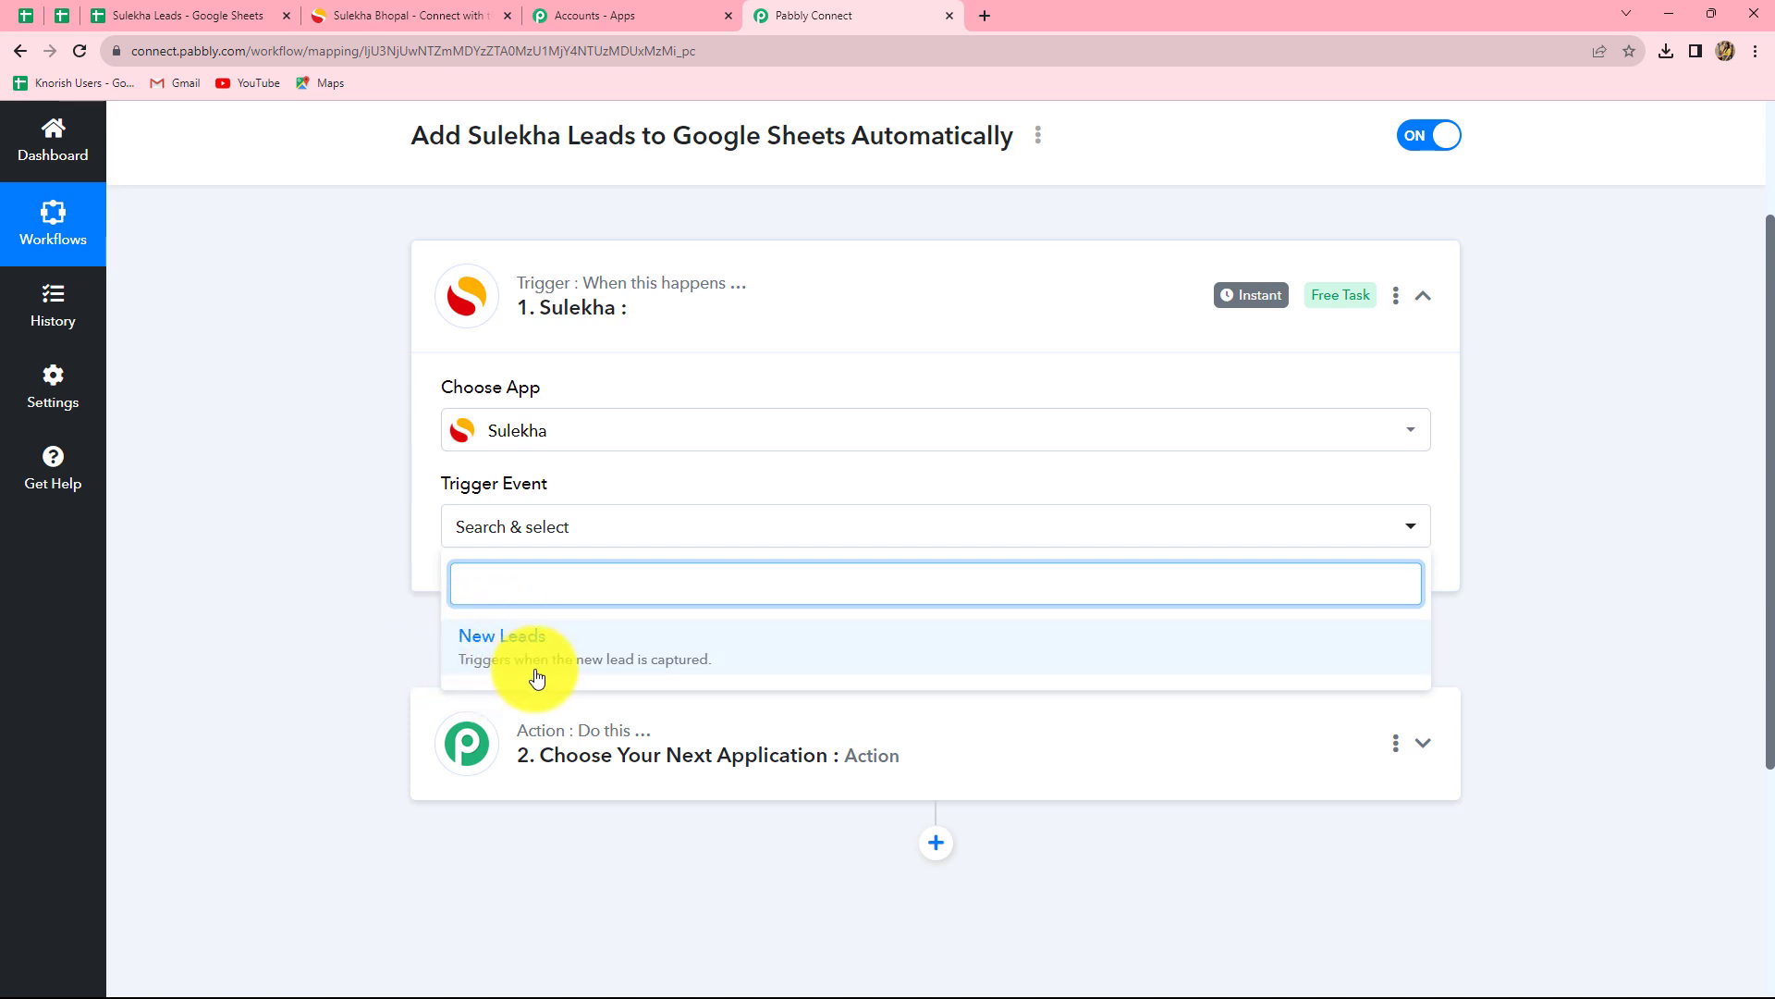
click(639, 653)
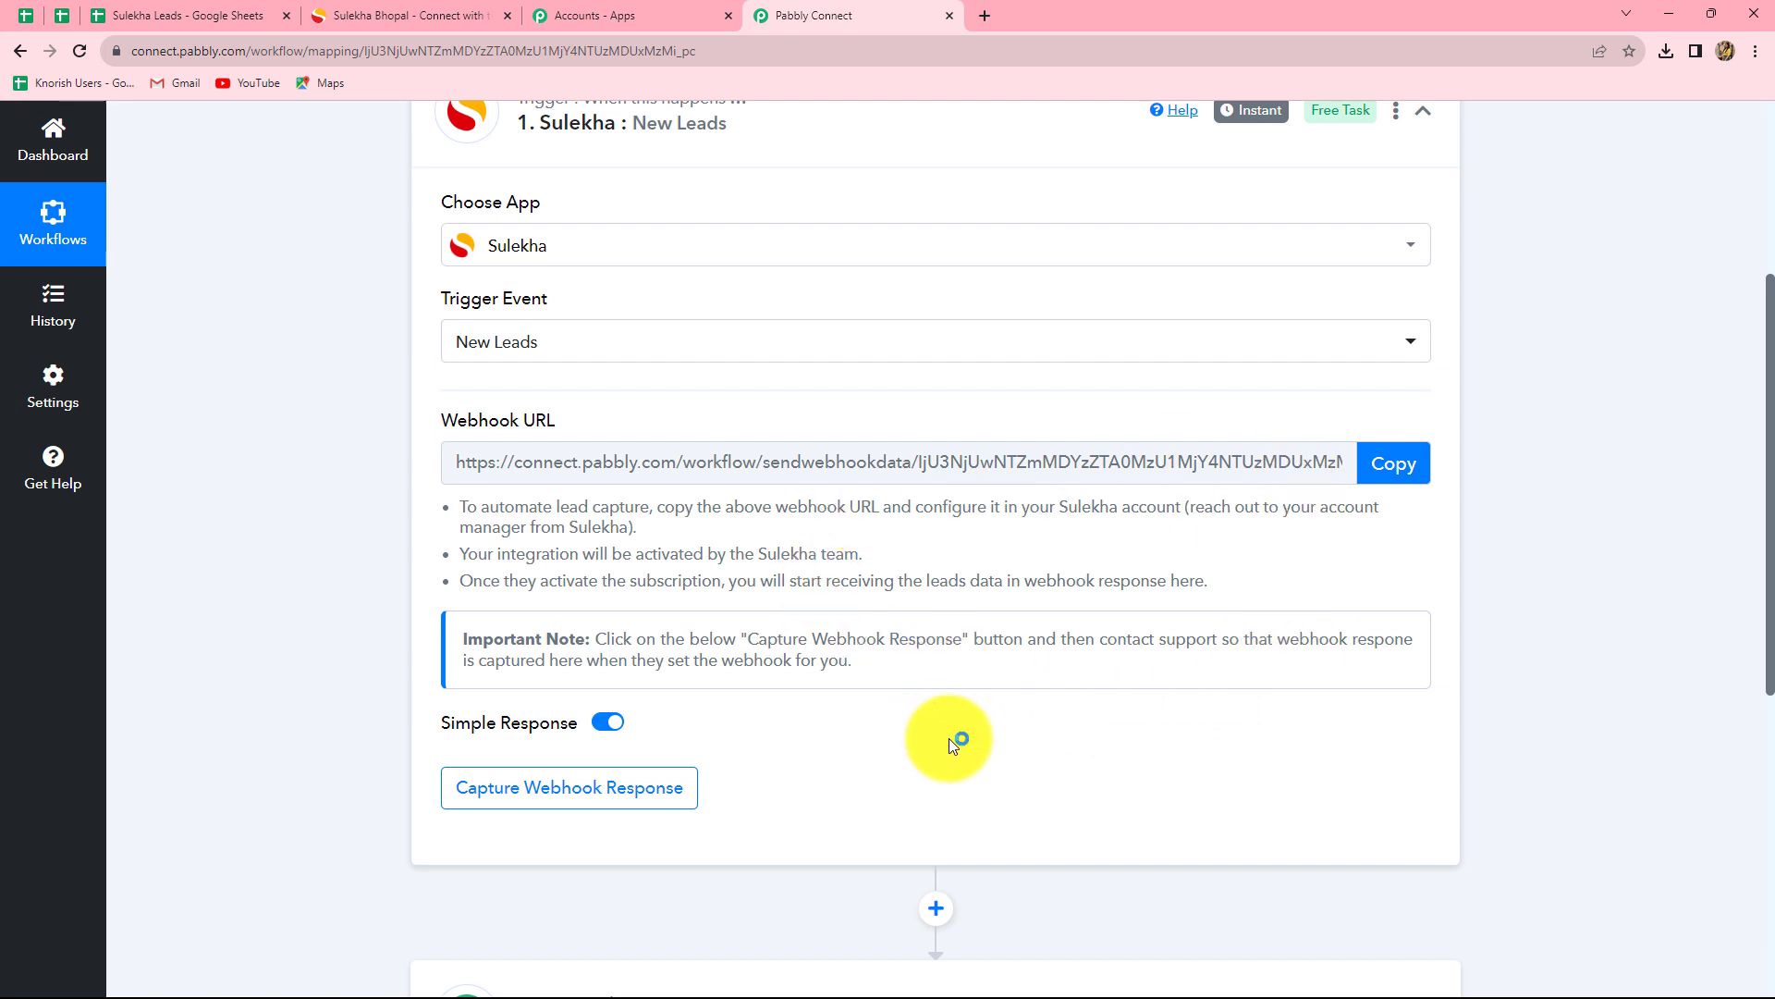
Copy the Sulekha trigger's webhook URL and capture the webhook response for a test lead
click(1407, 483)
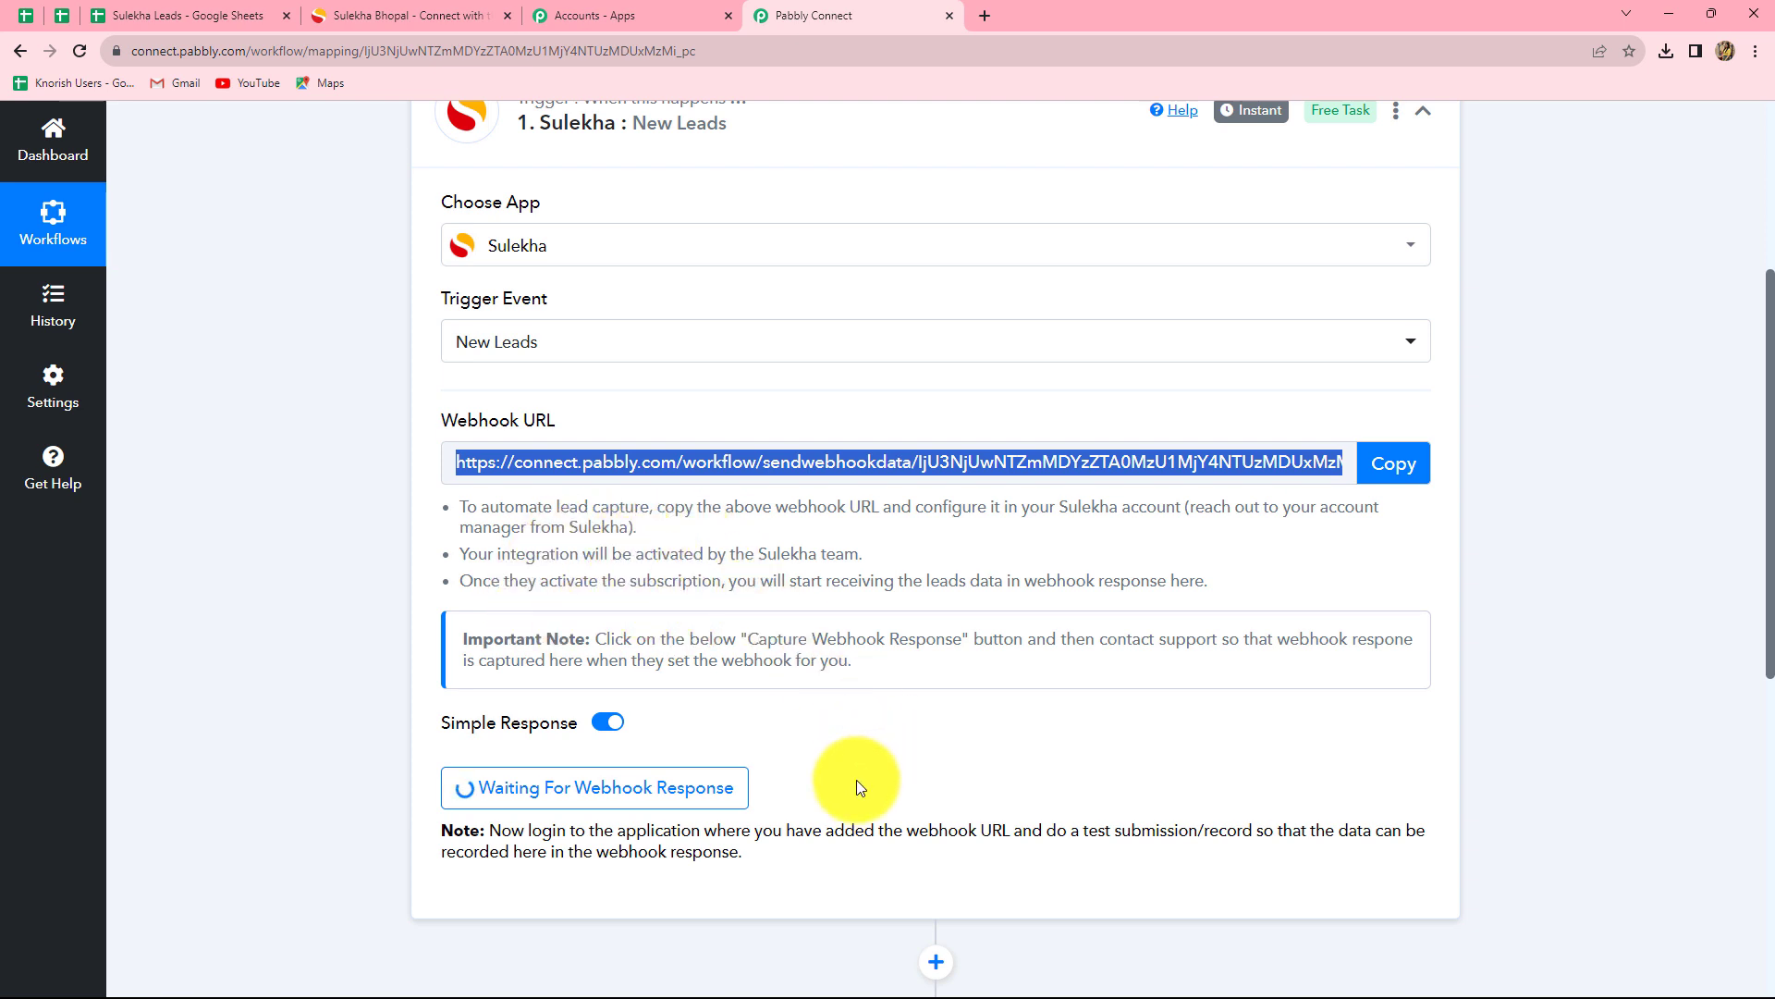
scroll(856, 779, down, 6)
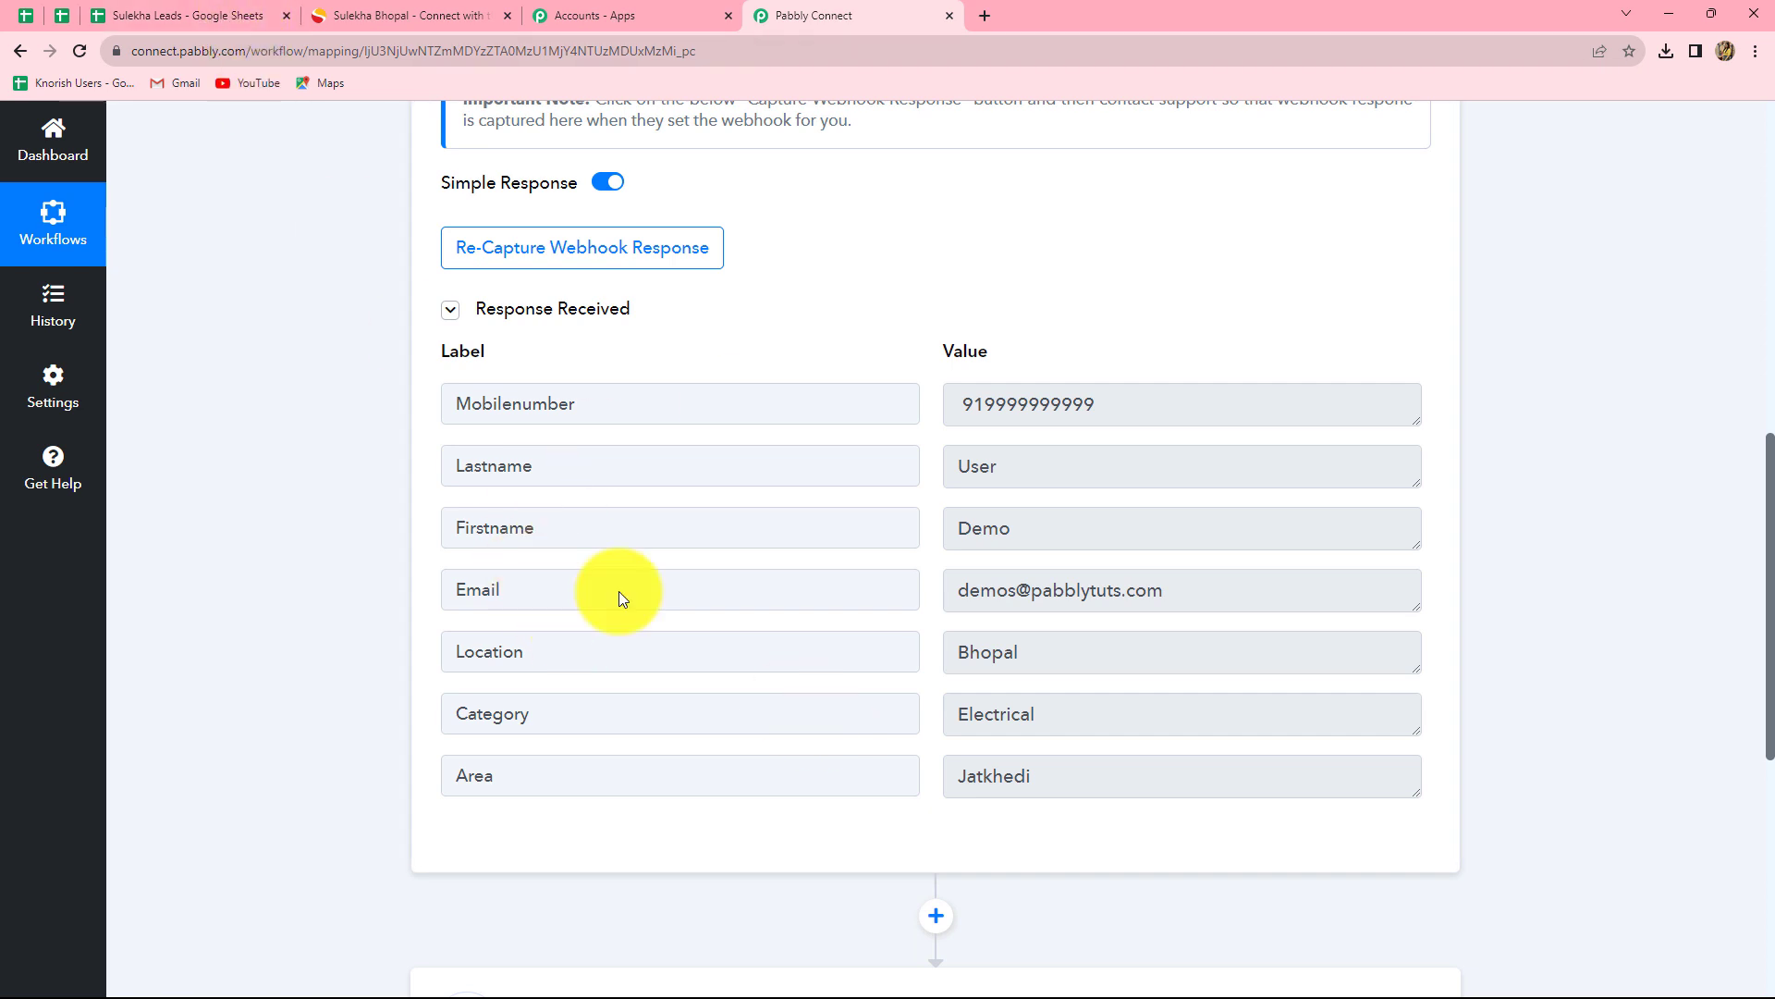
Compare the captured lead fields with the column headers of the Sulekha Leads spreadsheet in Google Sheets
click(190, 11)
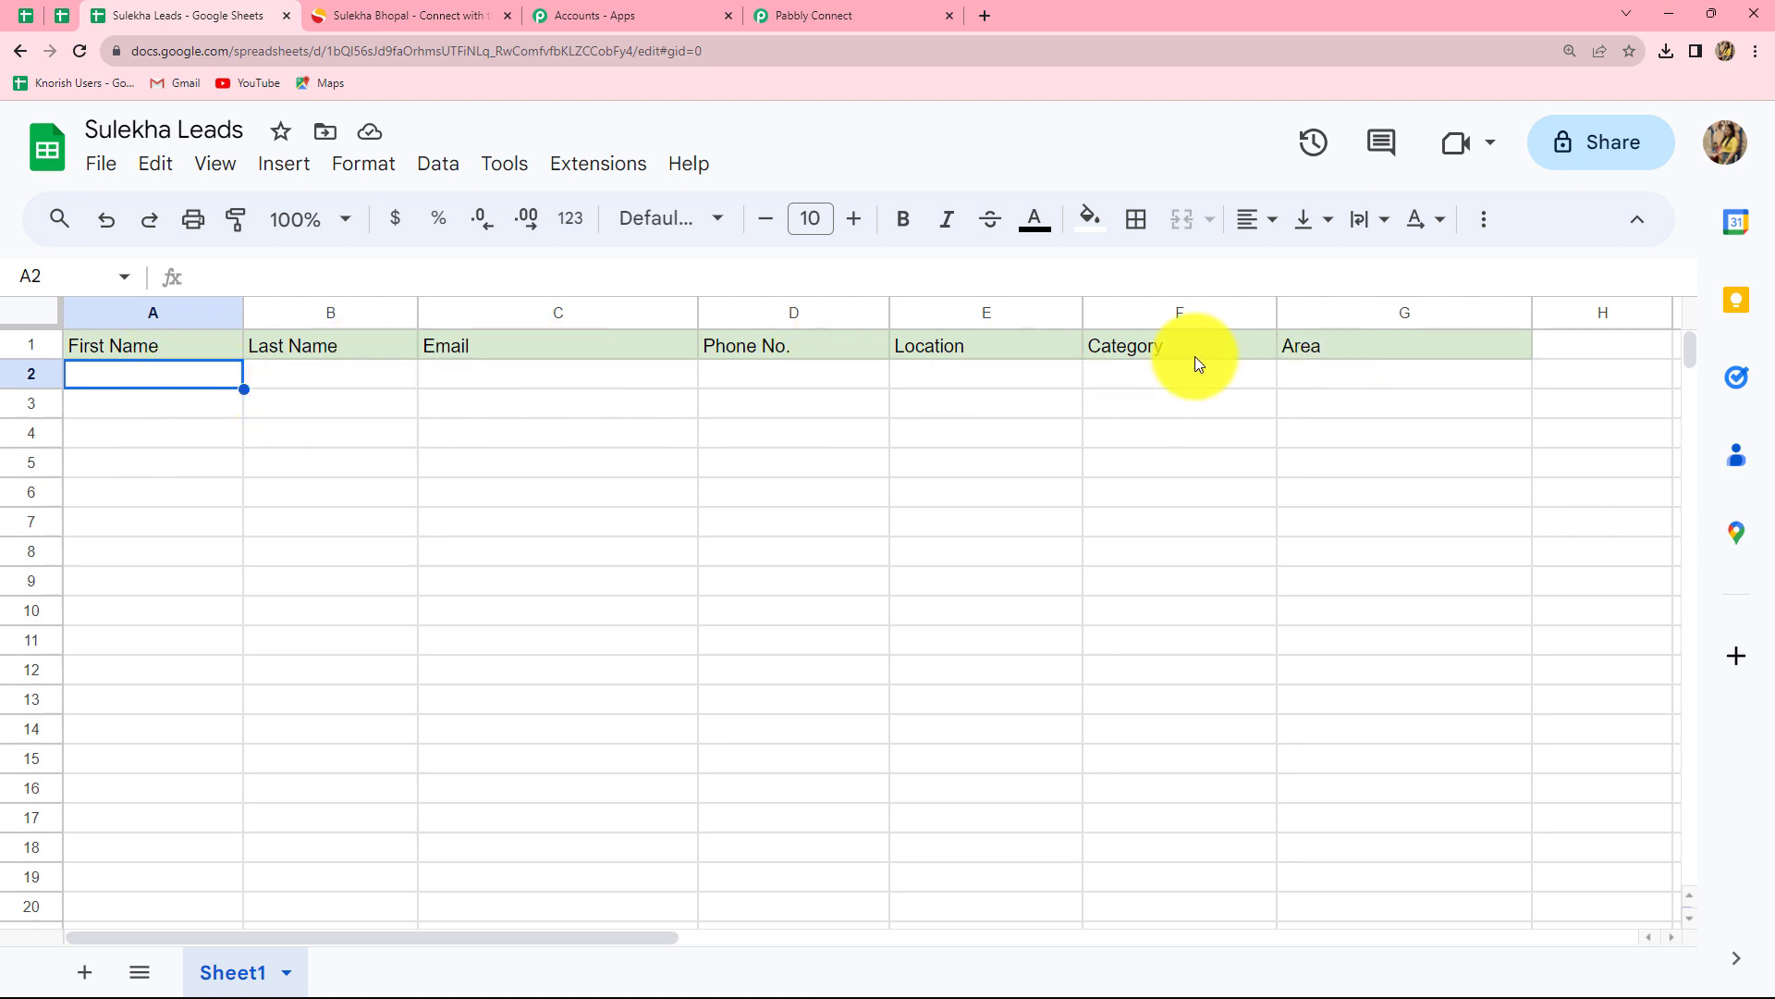
click(864, 16)
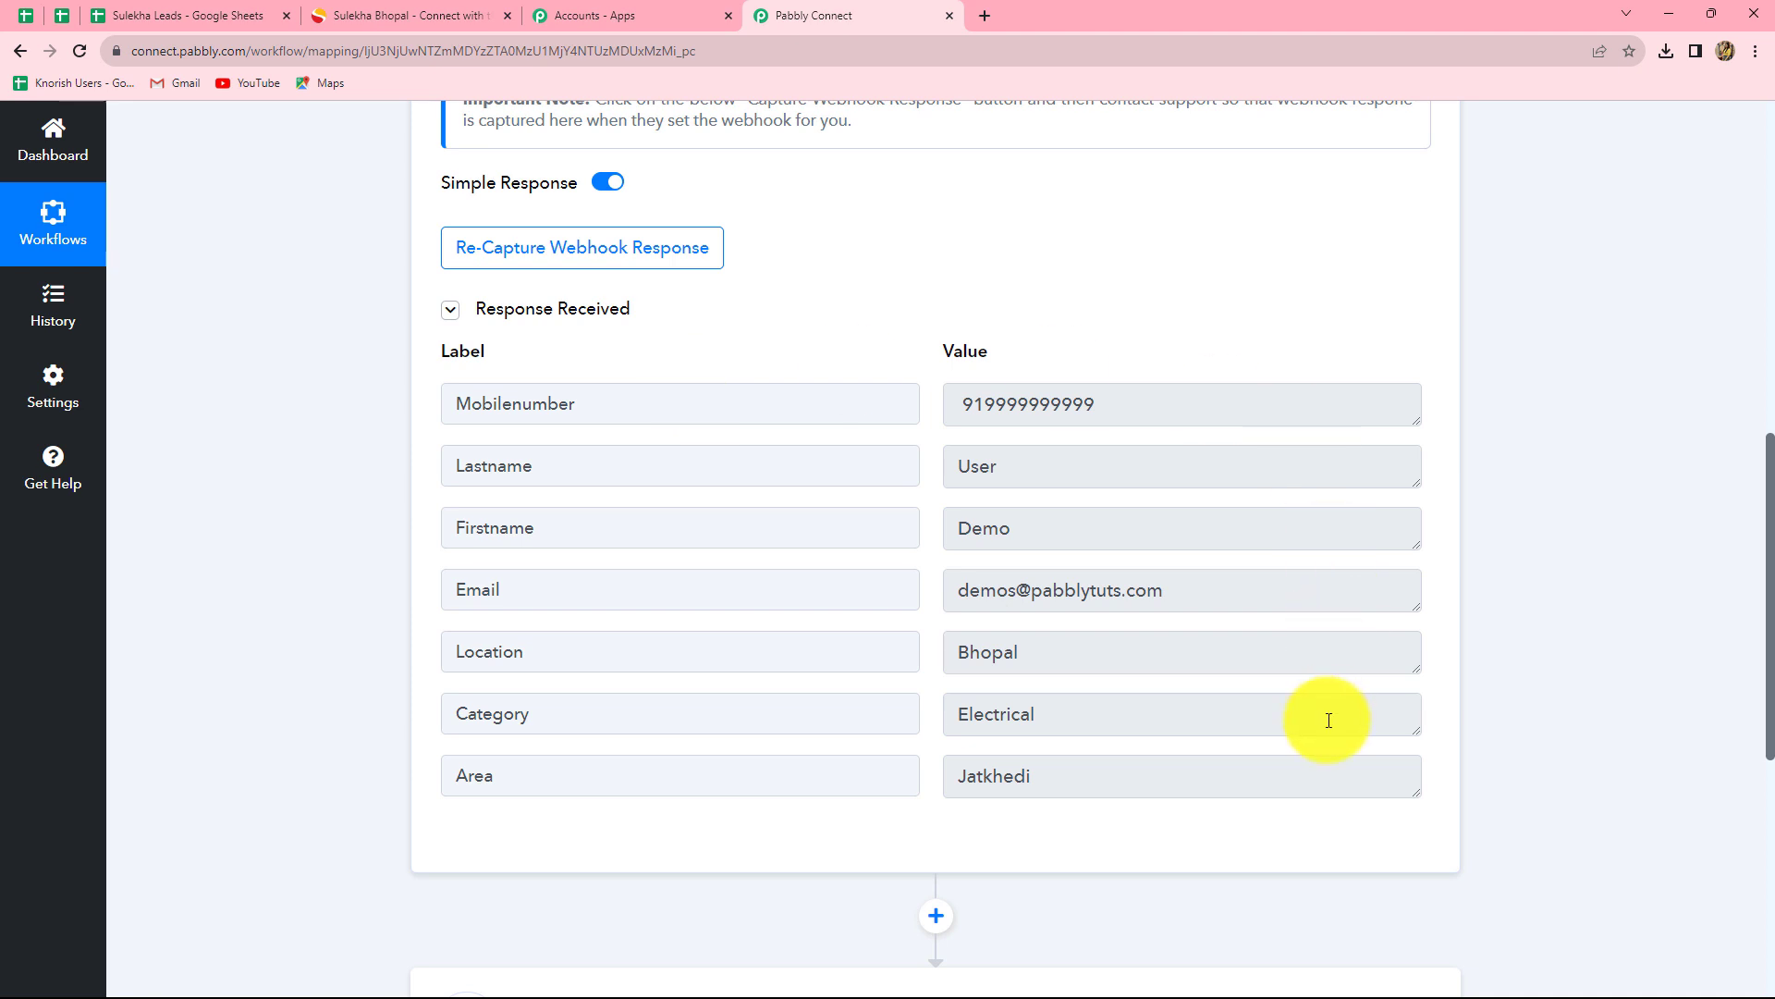
click(205, 11)
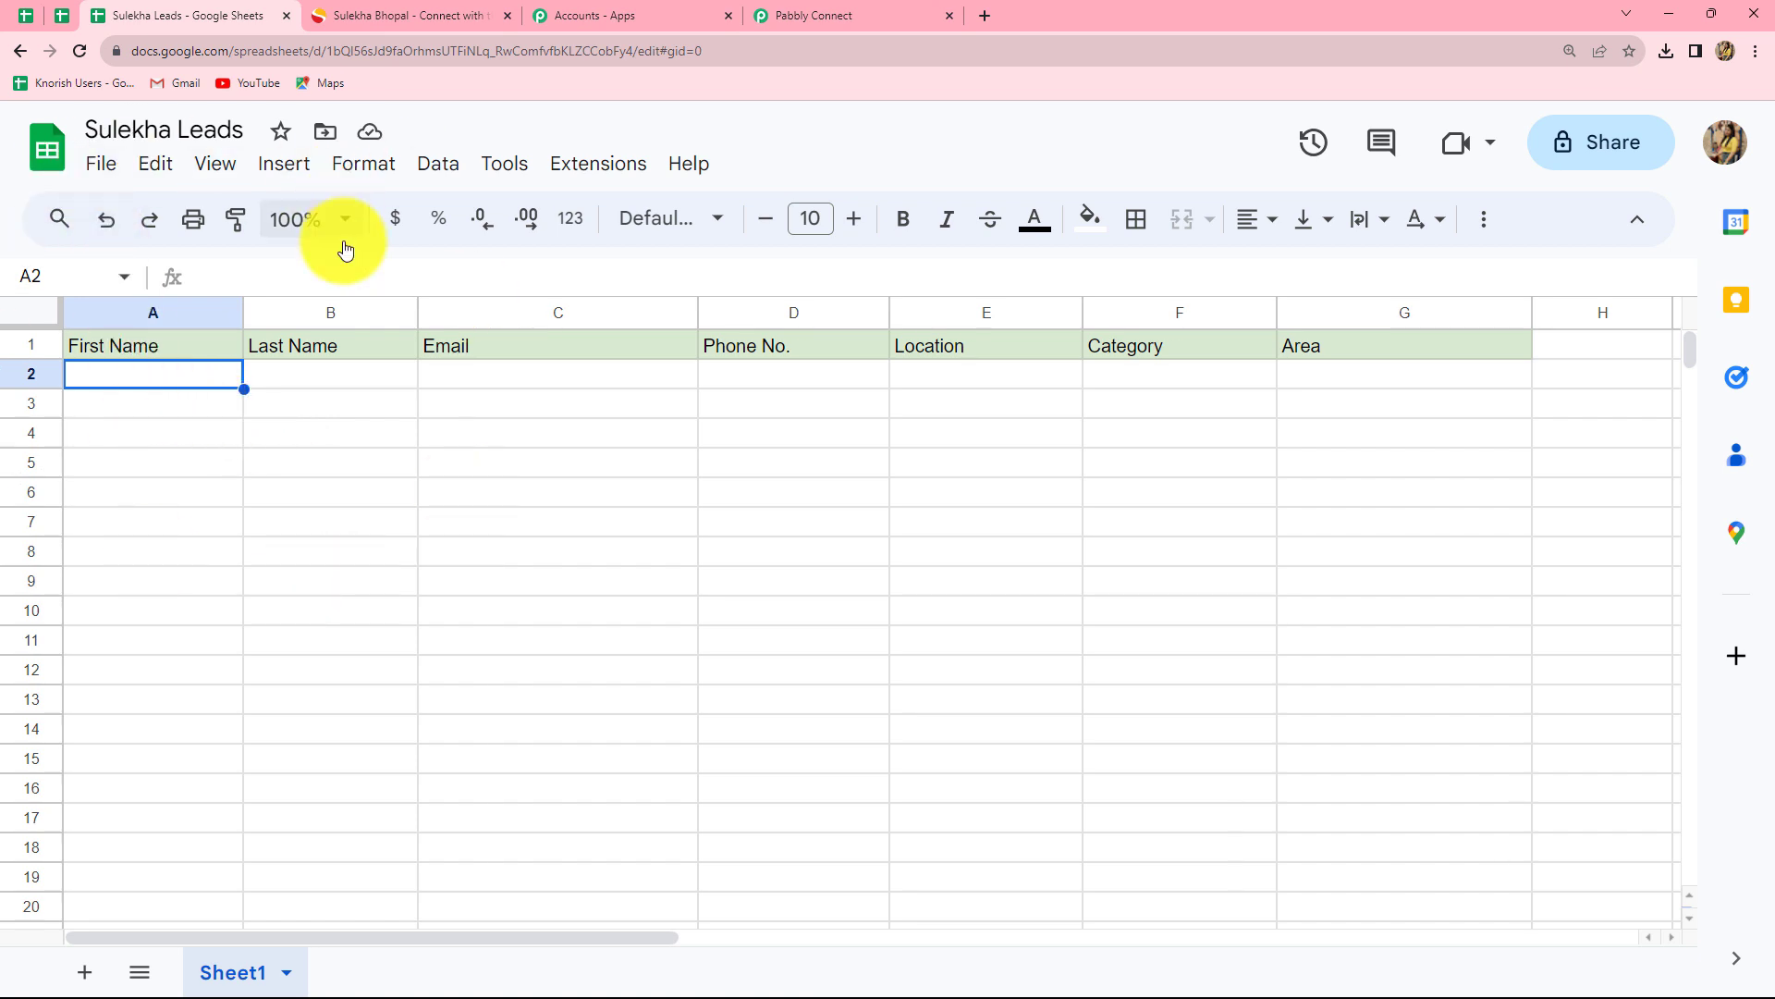
click(826, 9)
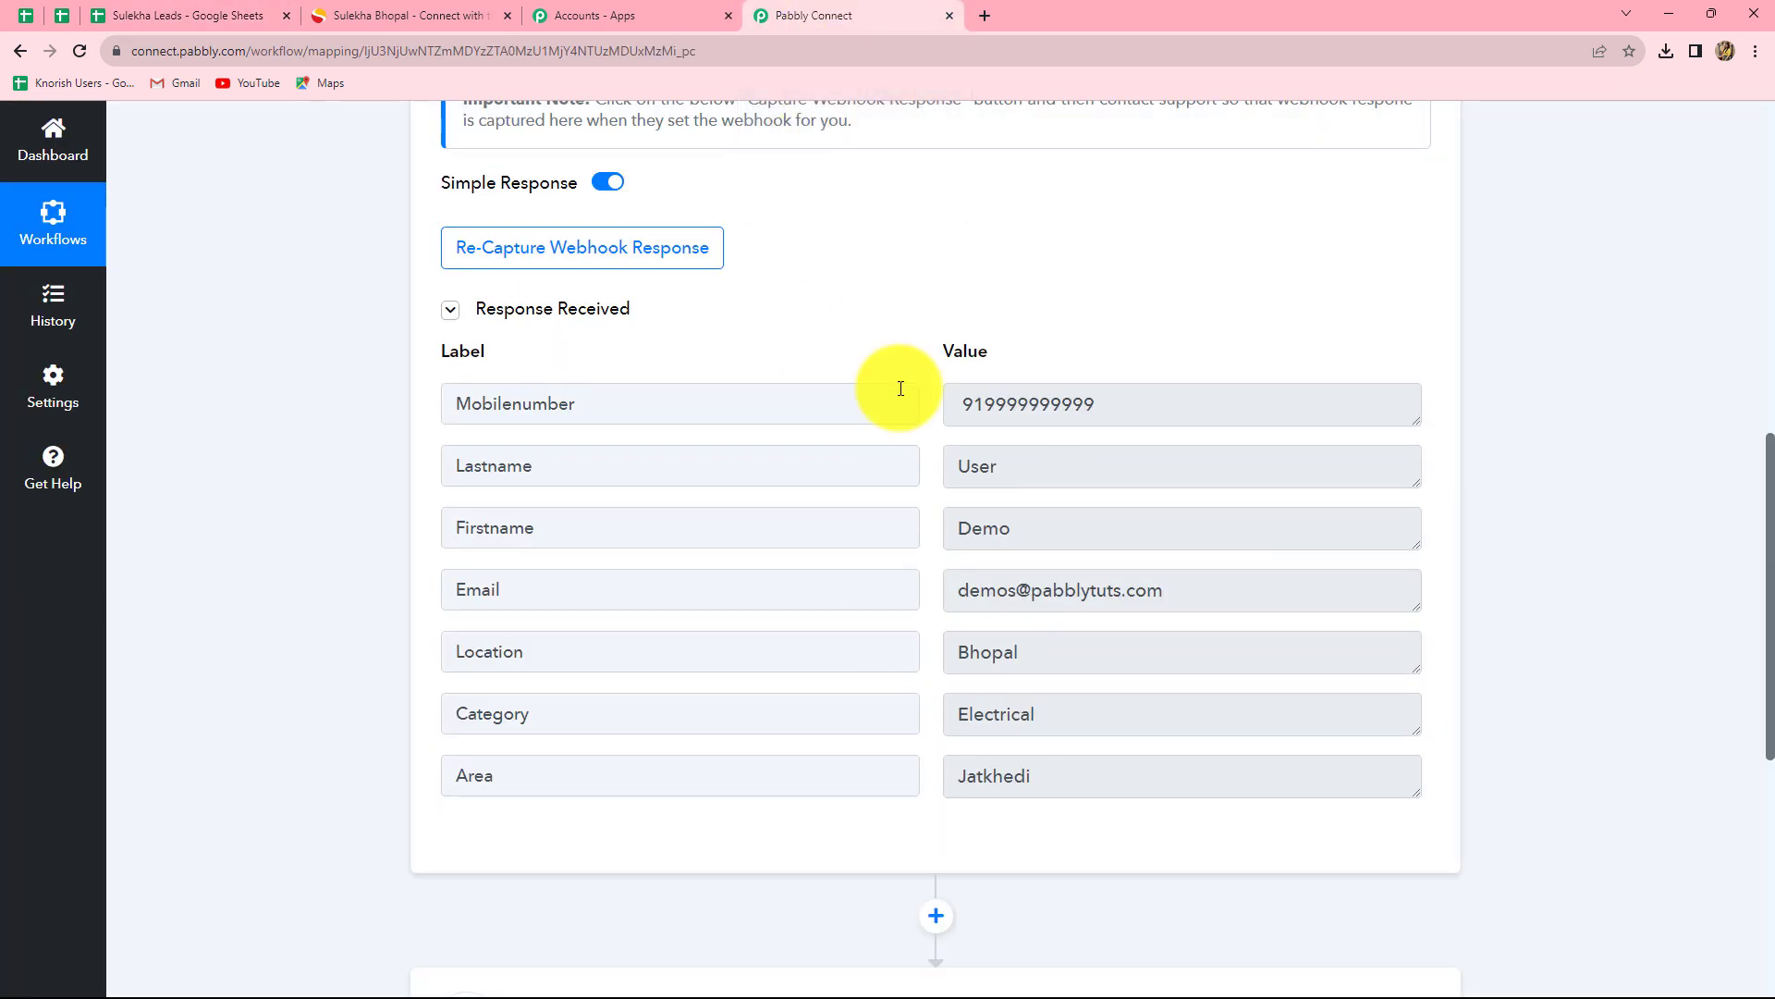
click(186, 20)
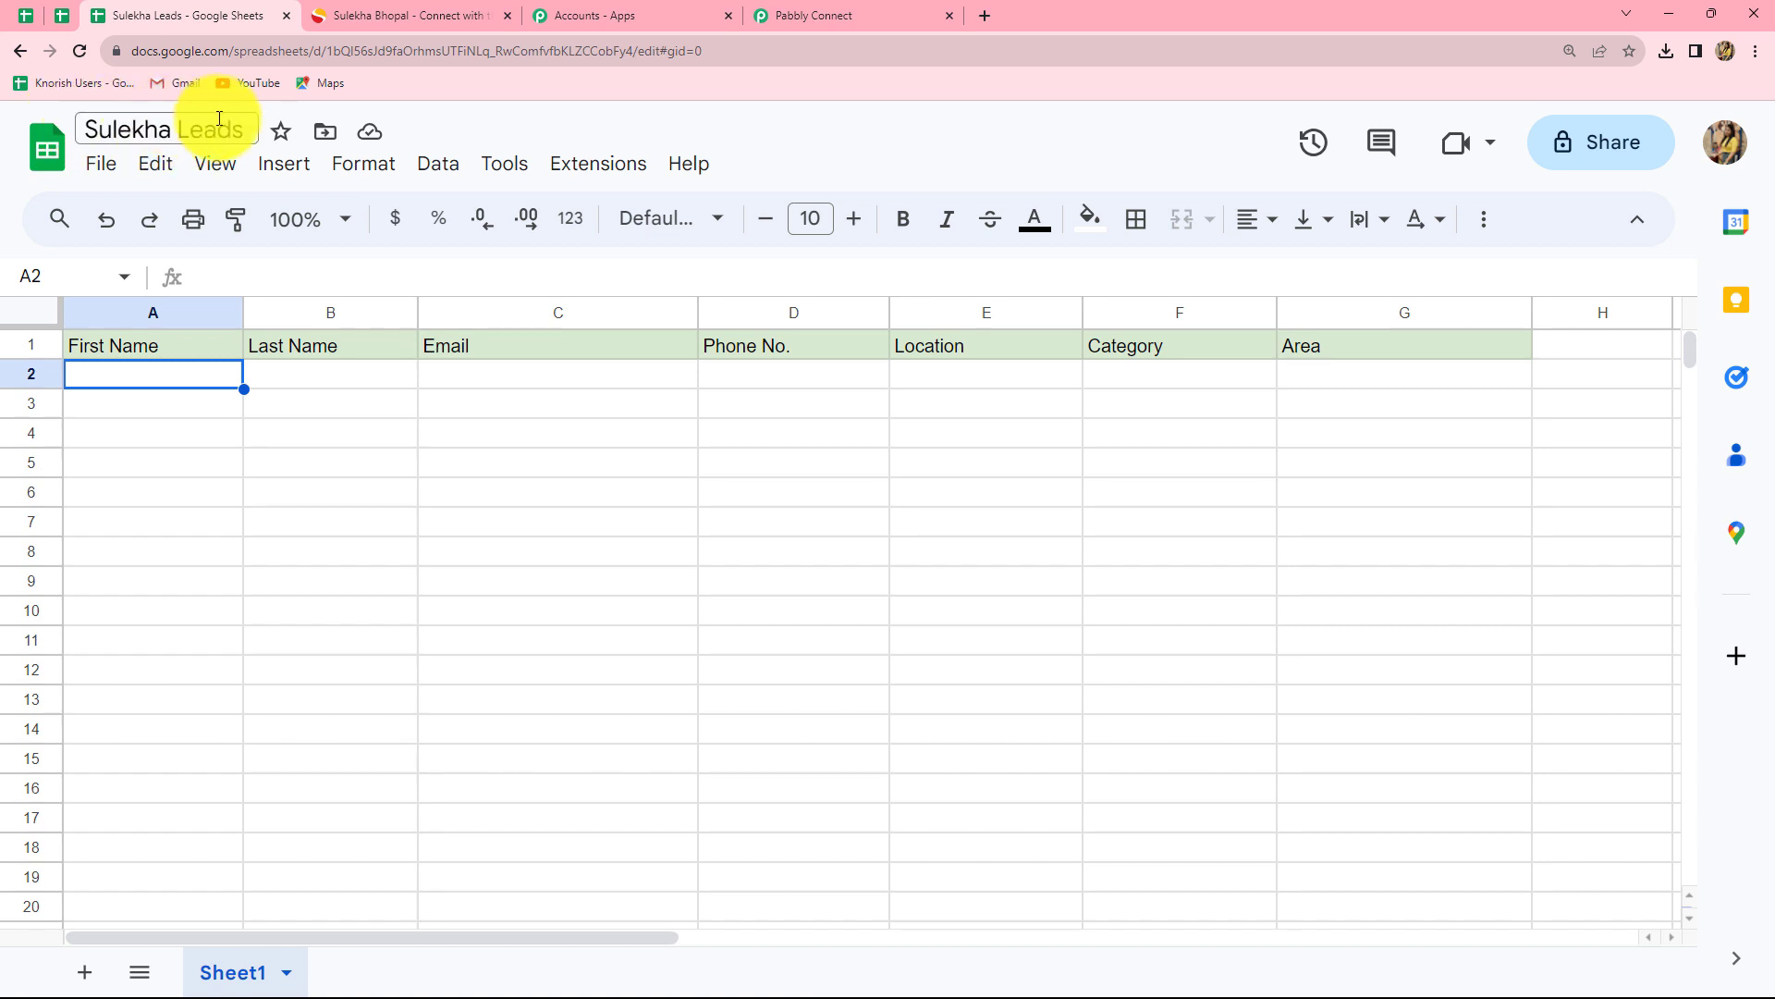
click(827, 11)
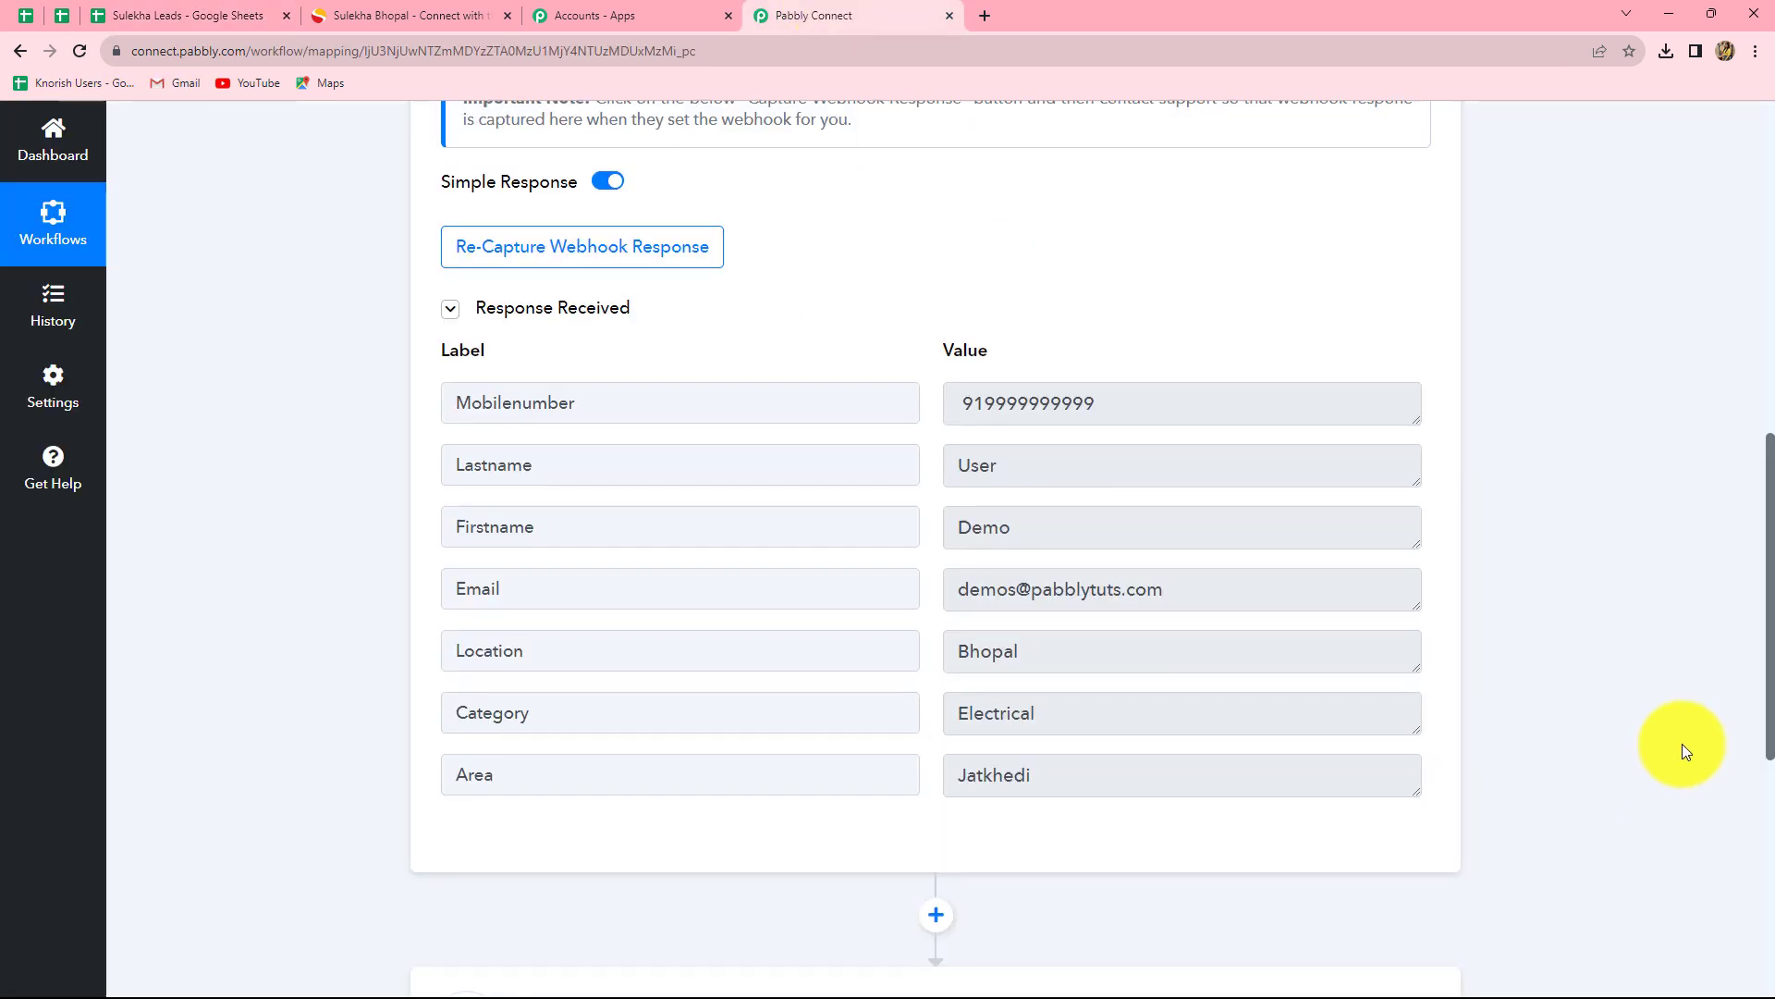
Set the workflow's action app to Google Sheets with the action event Add New Row
scroll(1683, 744, down, 7)
click(883, 379)
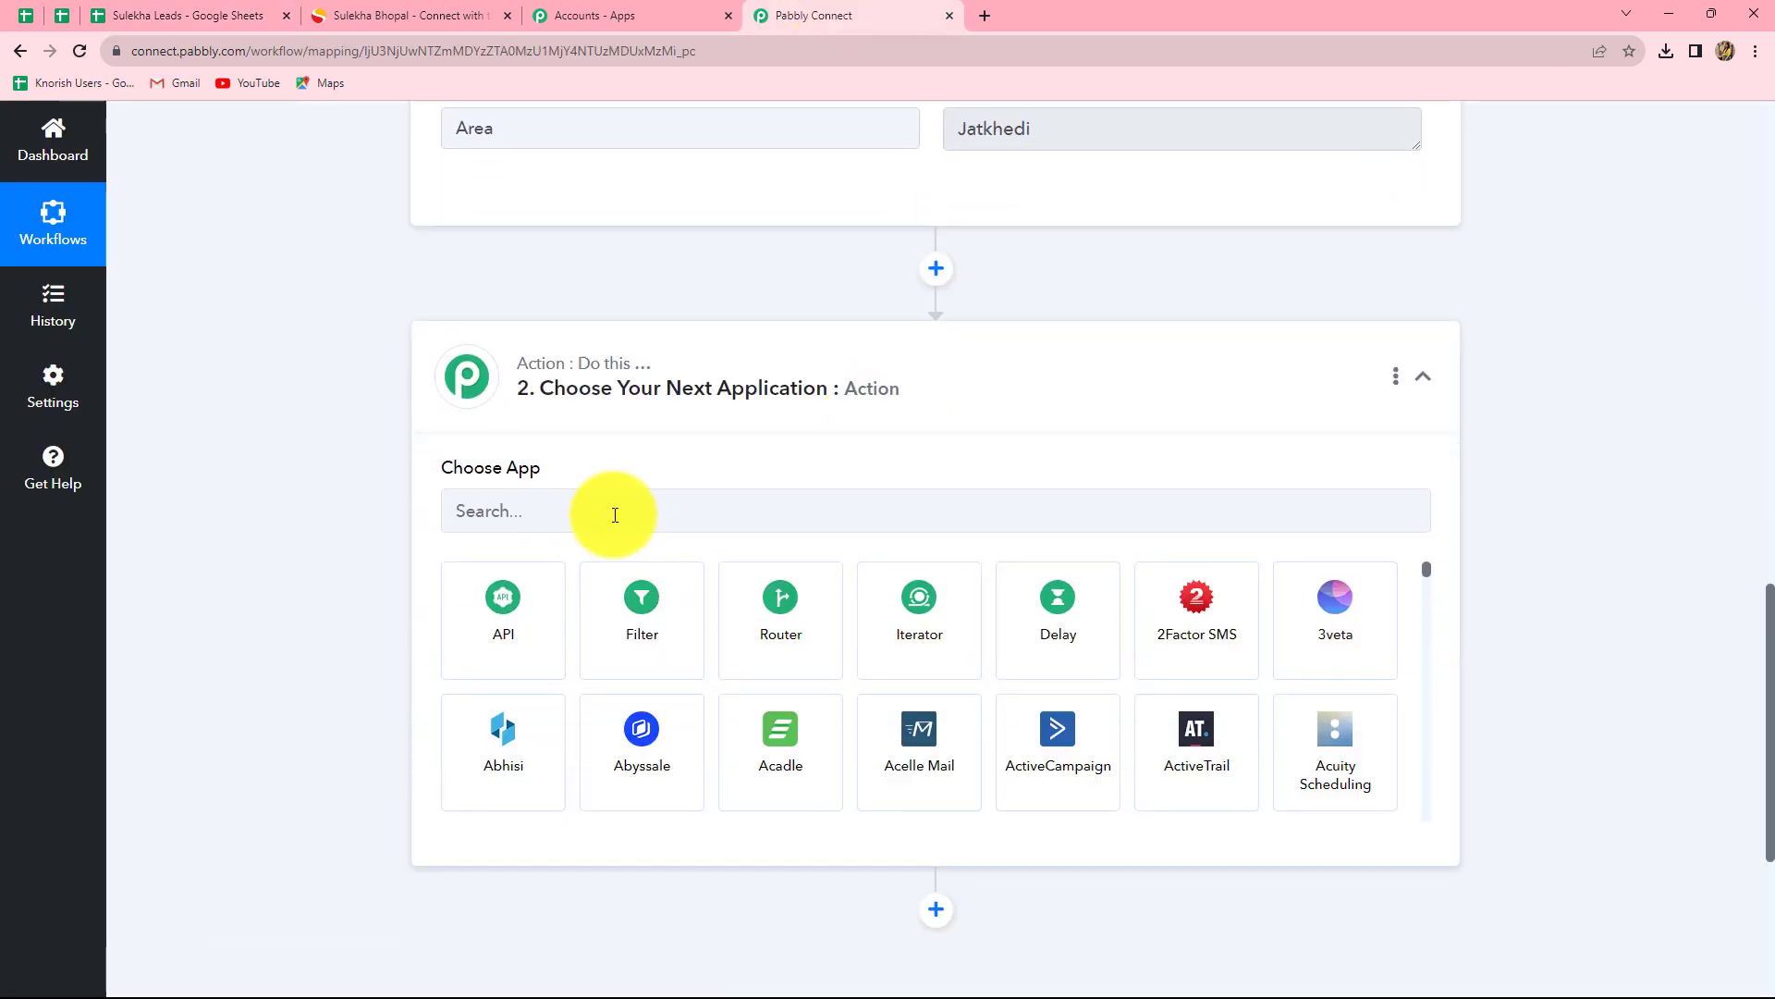
click(614, 514)
text(Google)
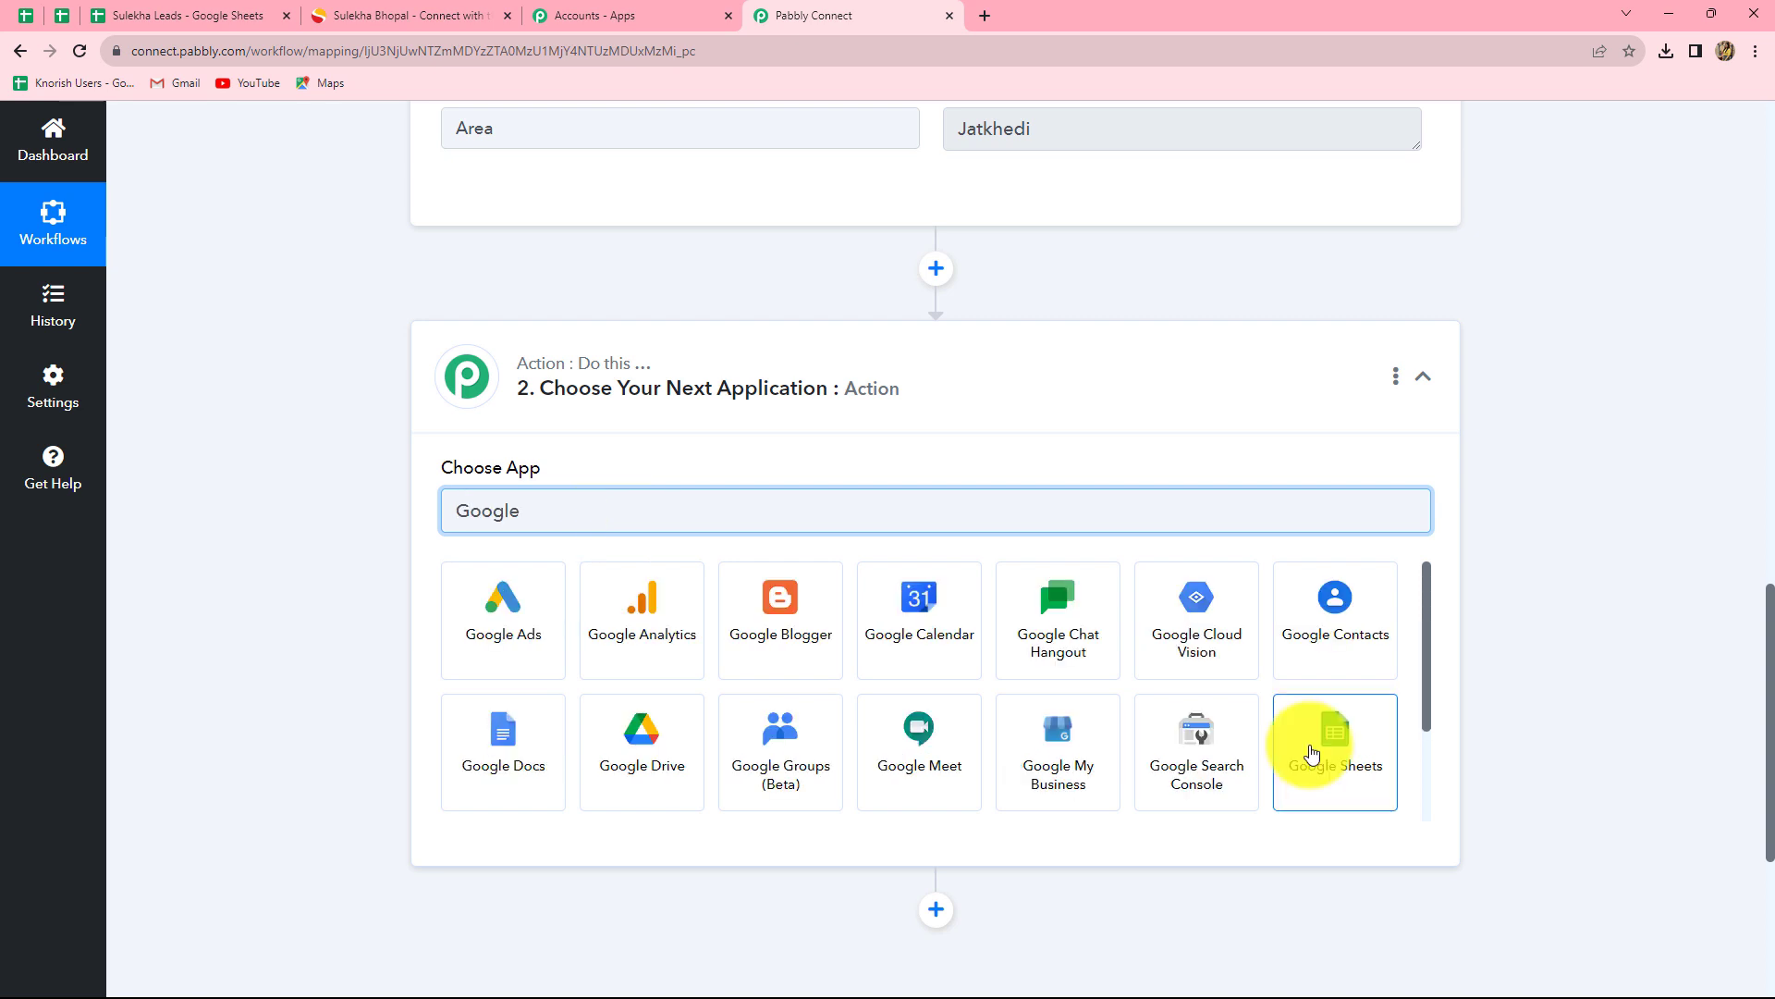
click(1327, 745)
click(506, 621)
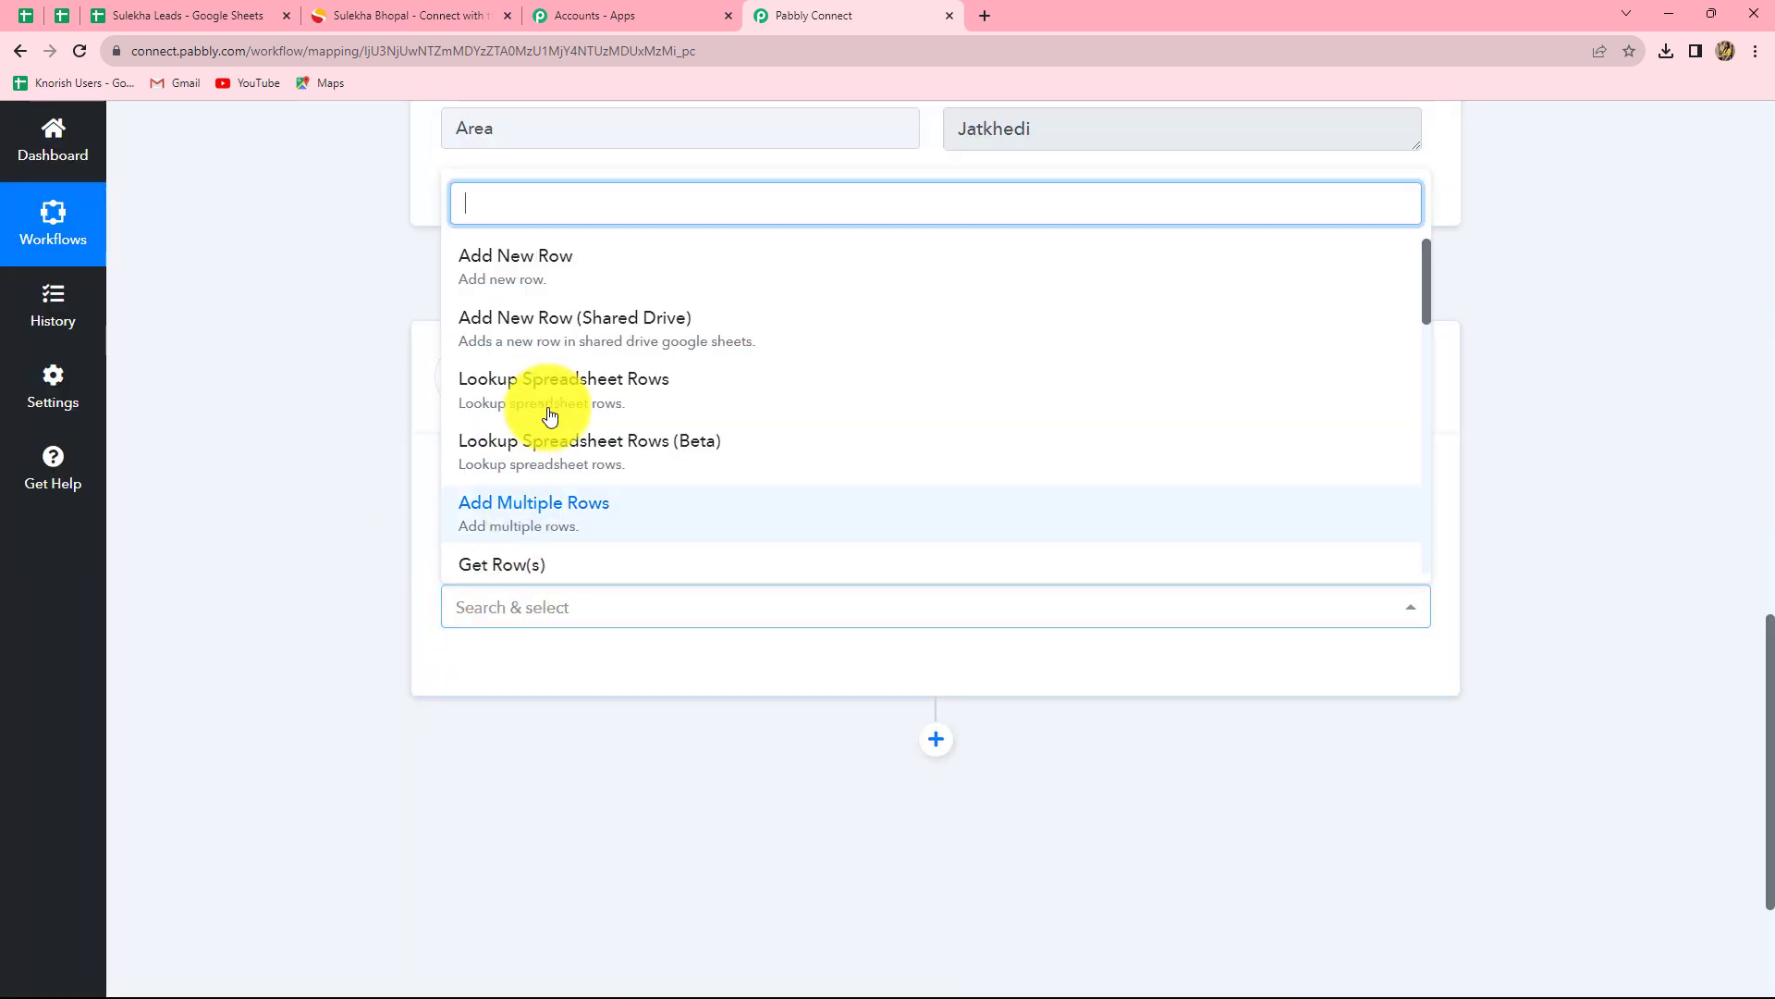
click(546, 282)
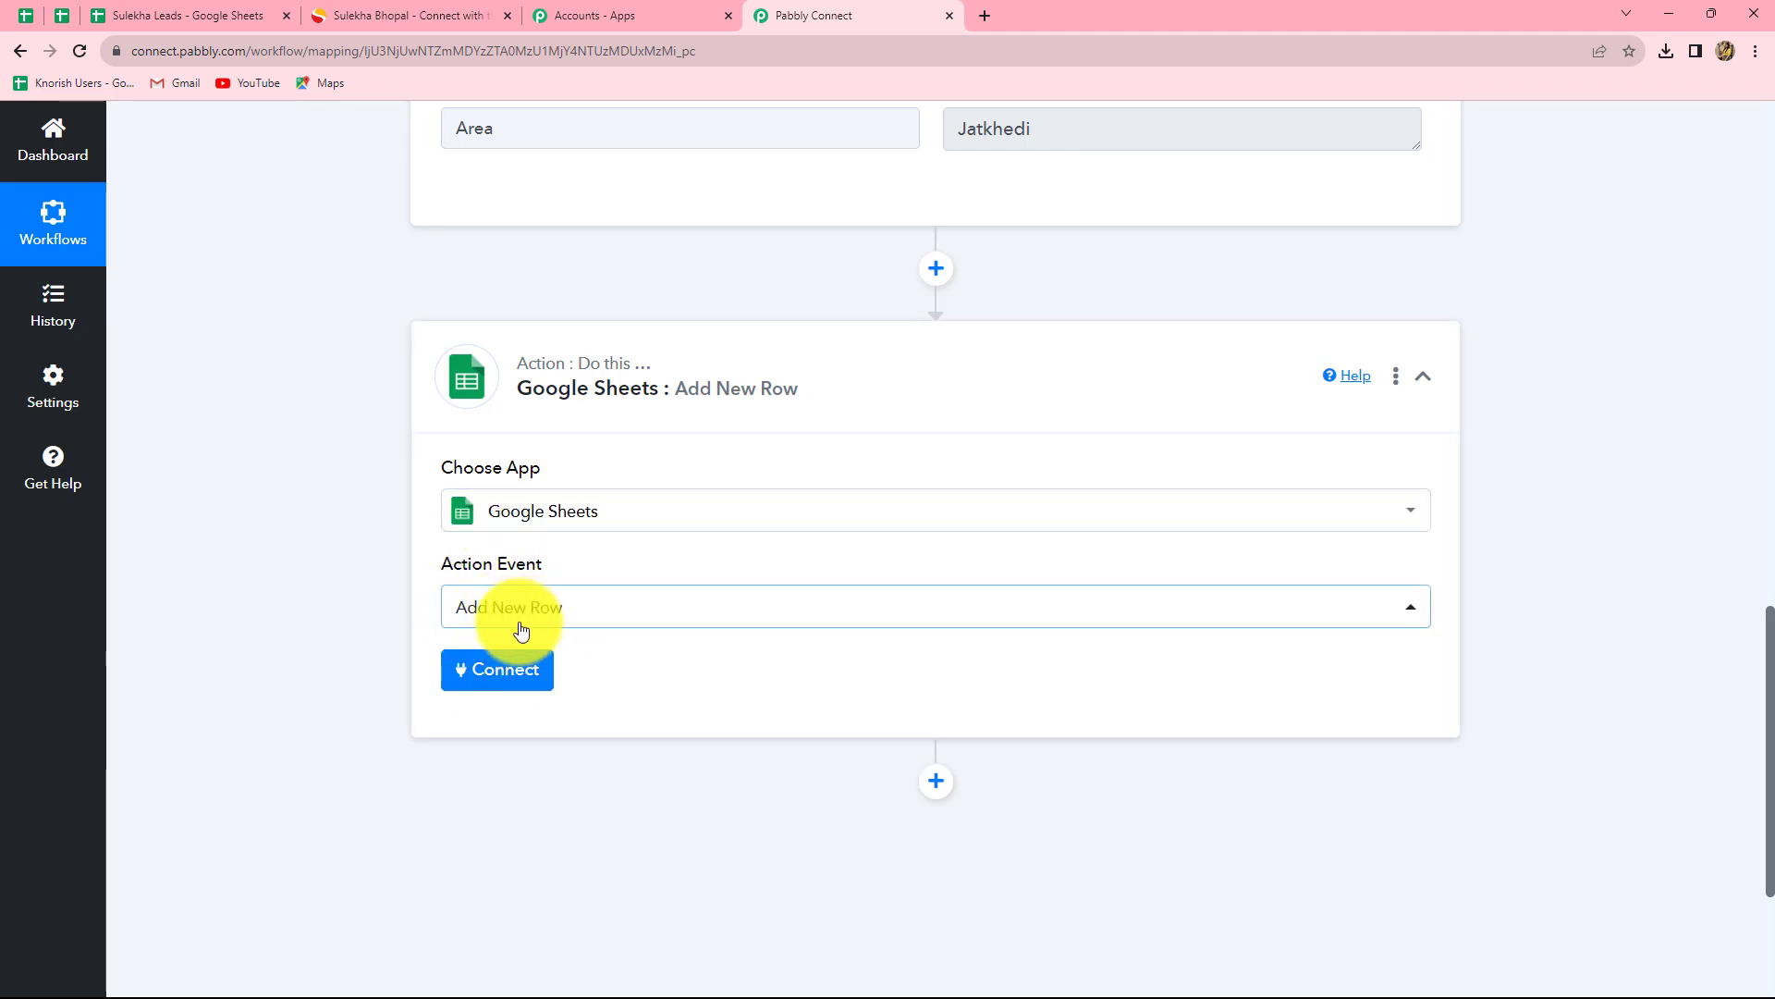
Add a new Google Sheets connection by signing in with the Google account and allowing the requested access
click(506, 676)
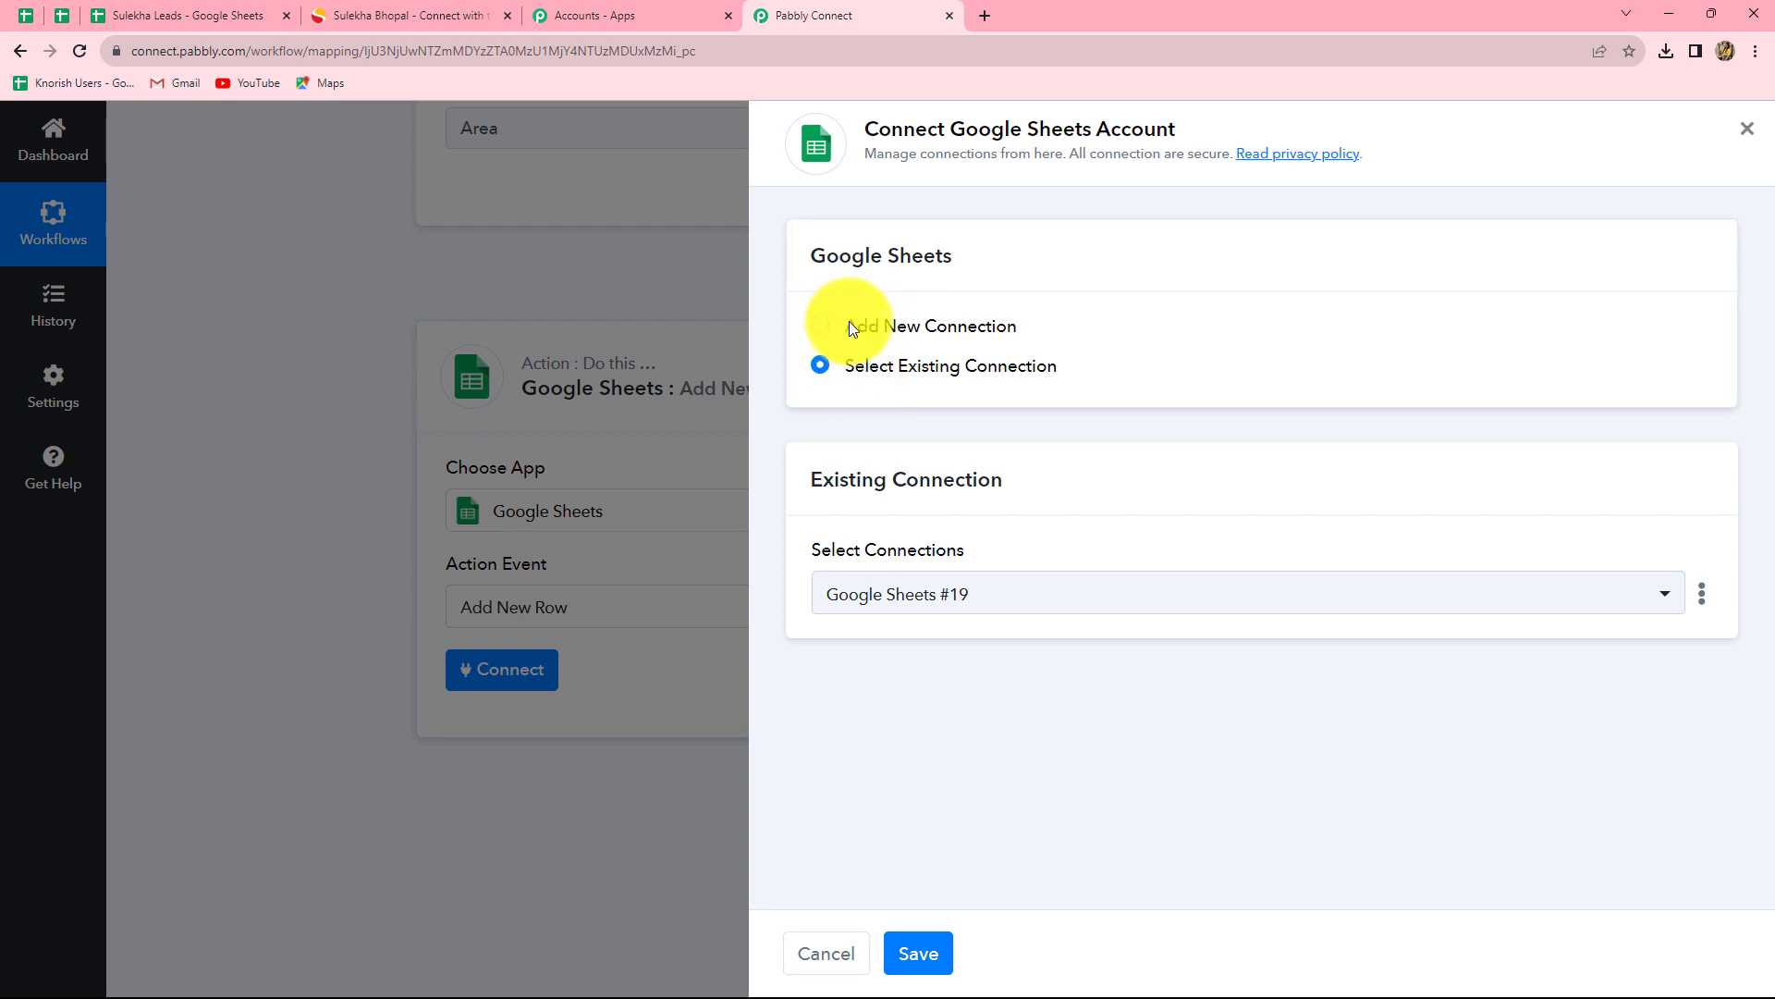
click(821, 328)
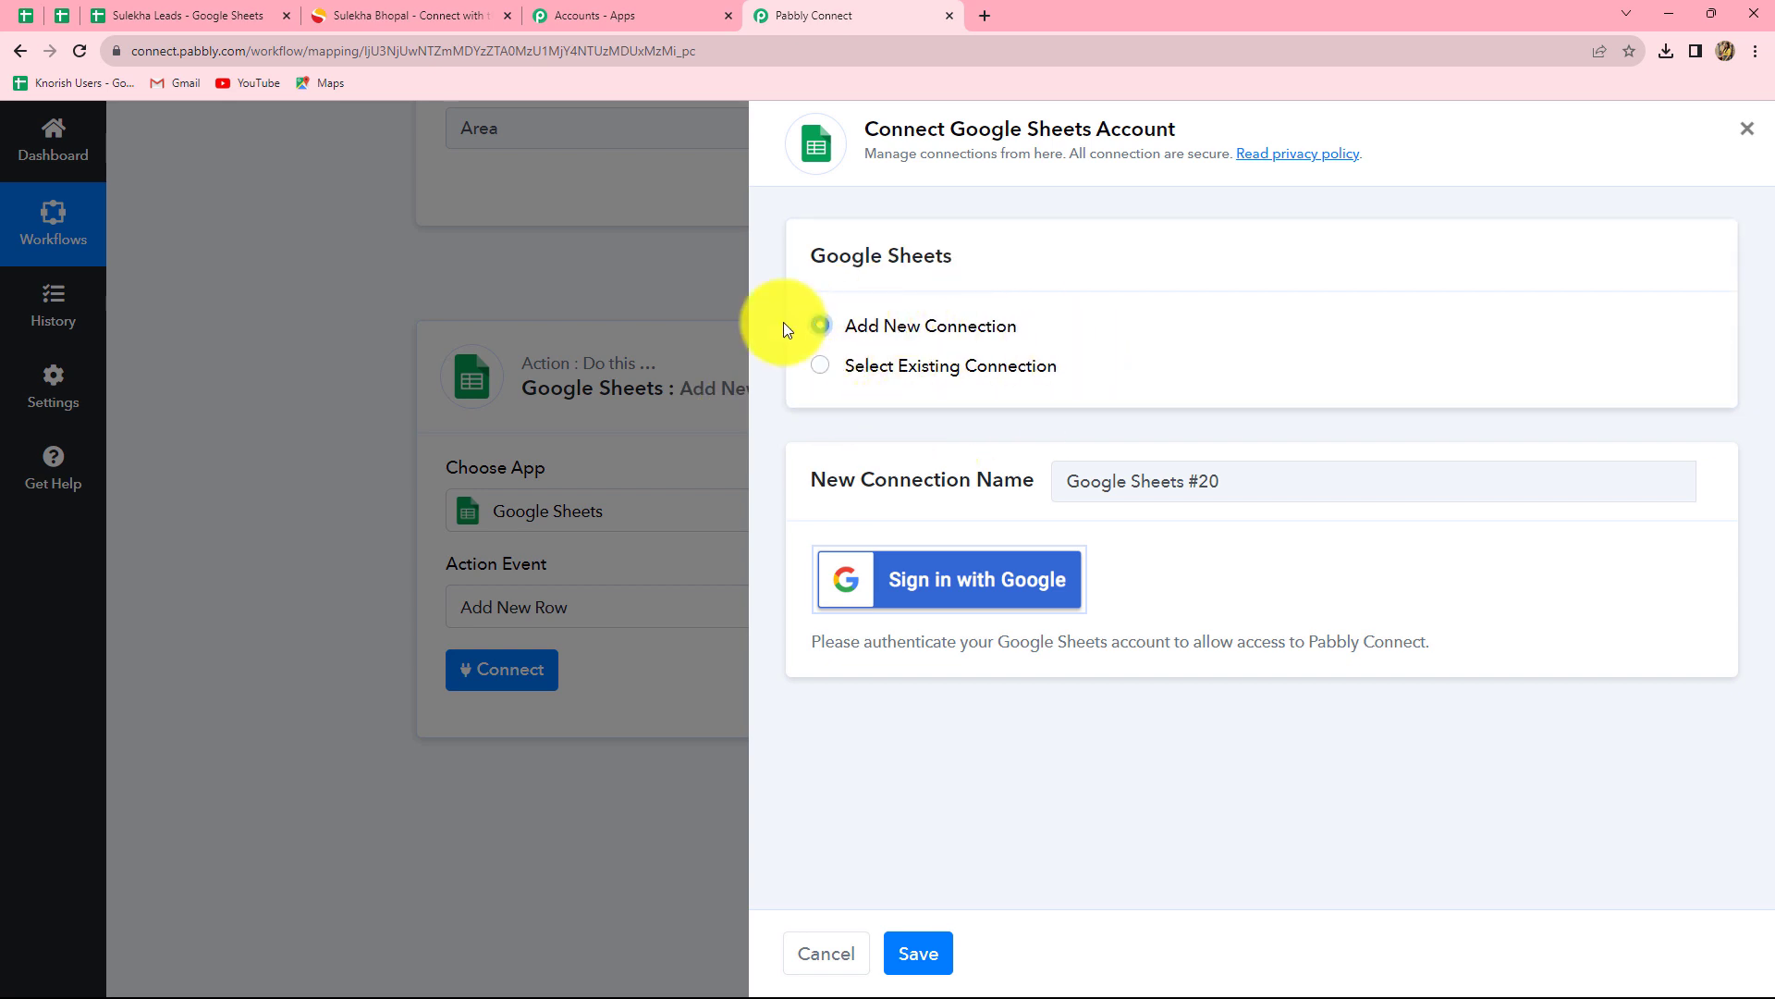
click(142, 14)
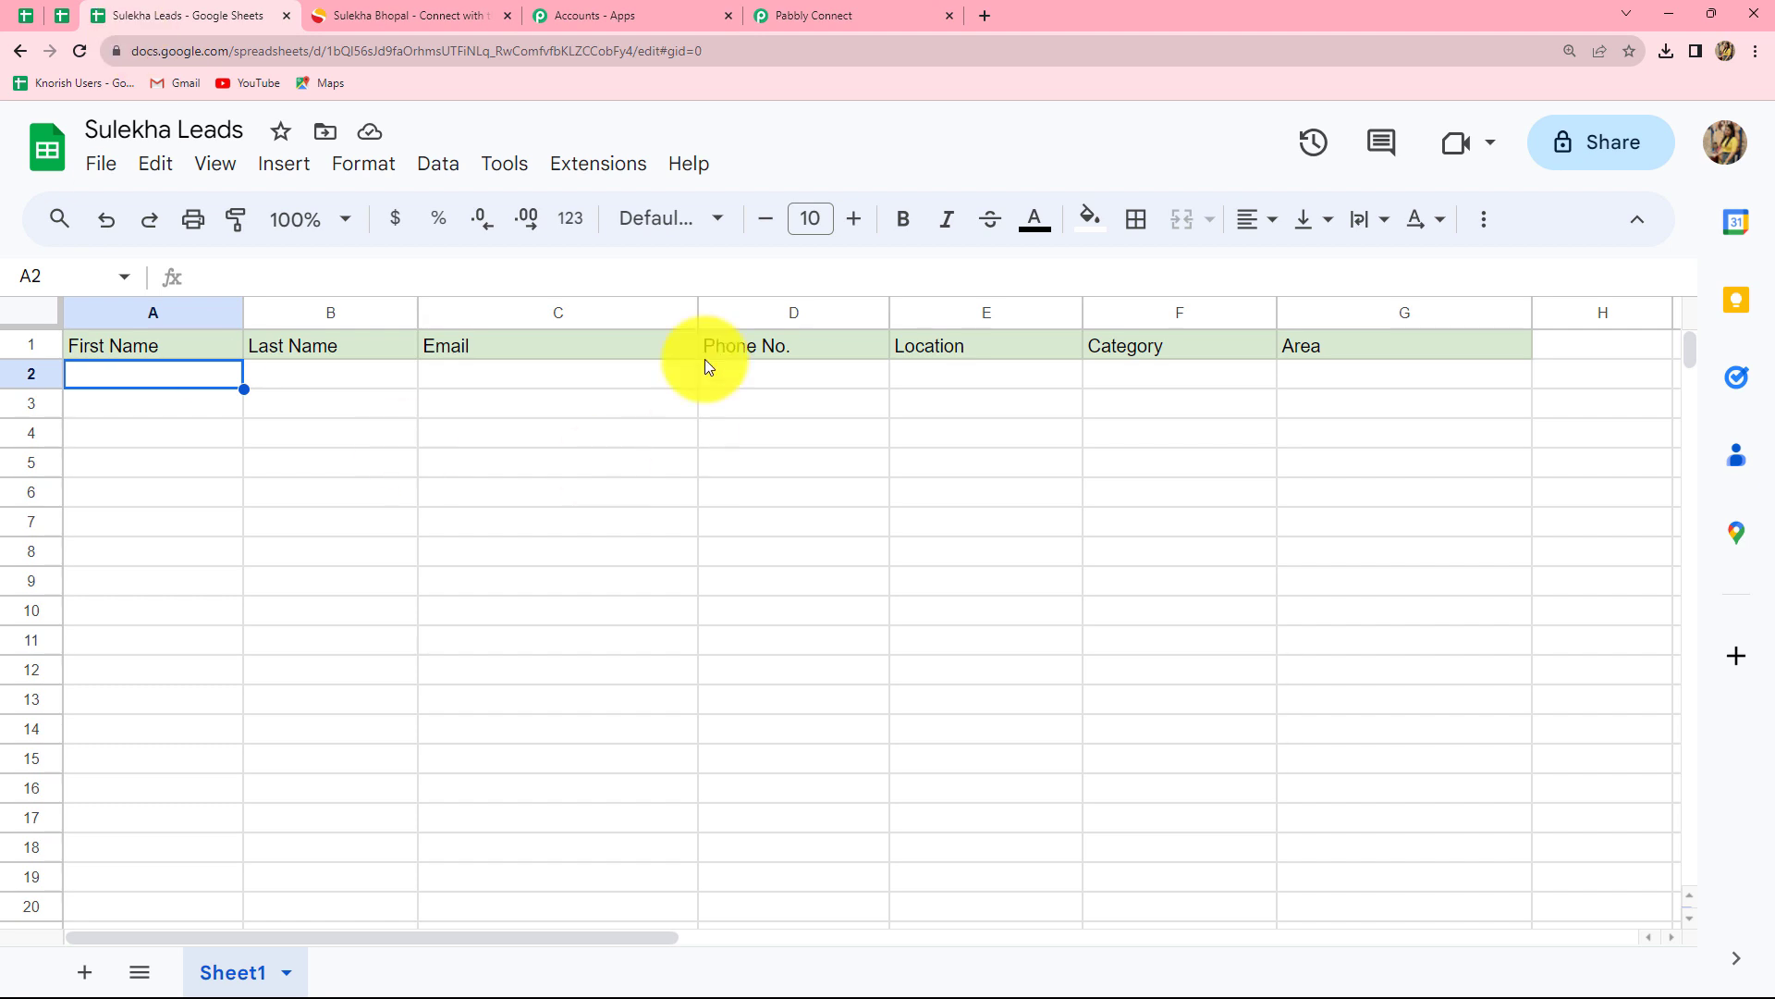
click(872, 13)
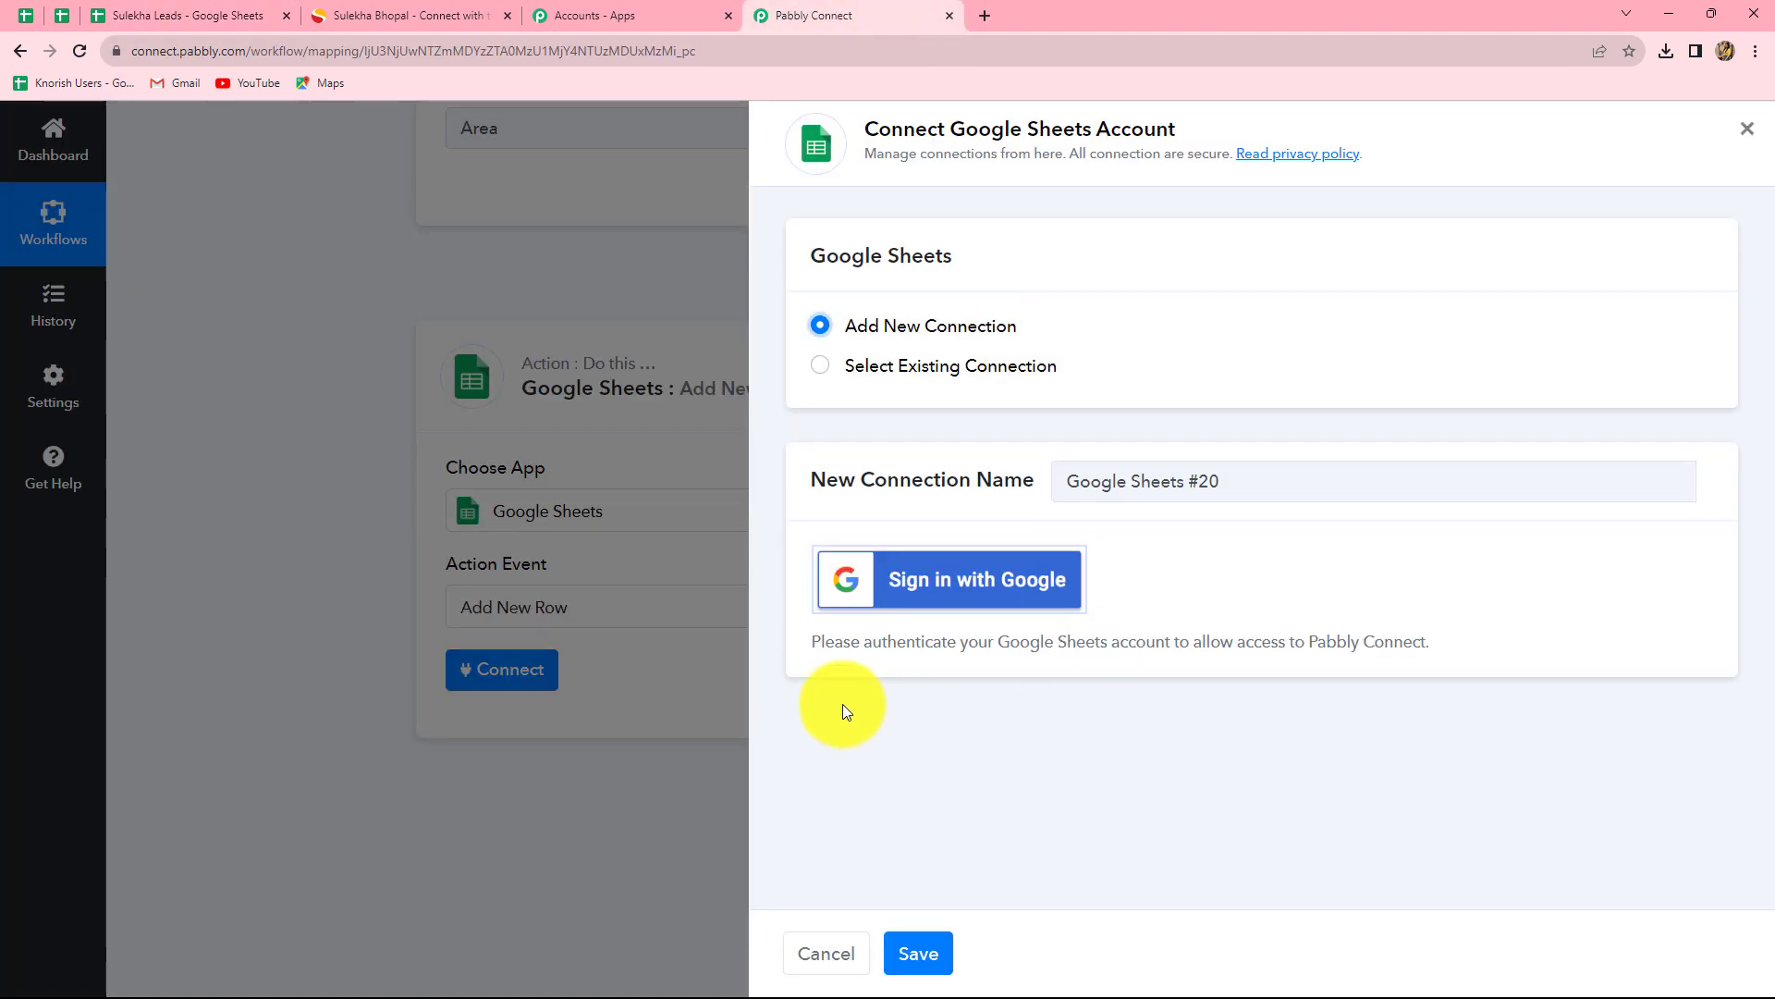
click(936, 601)
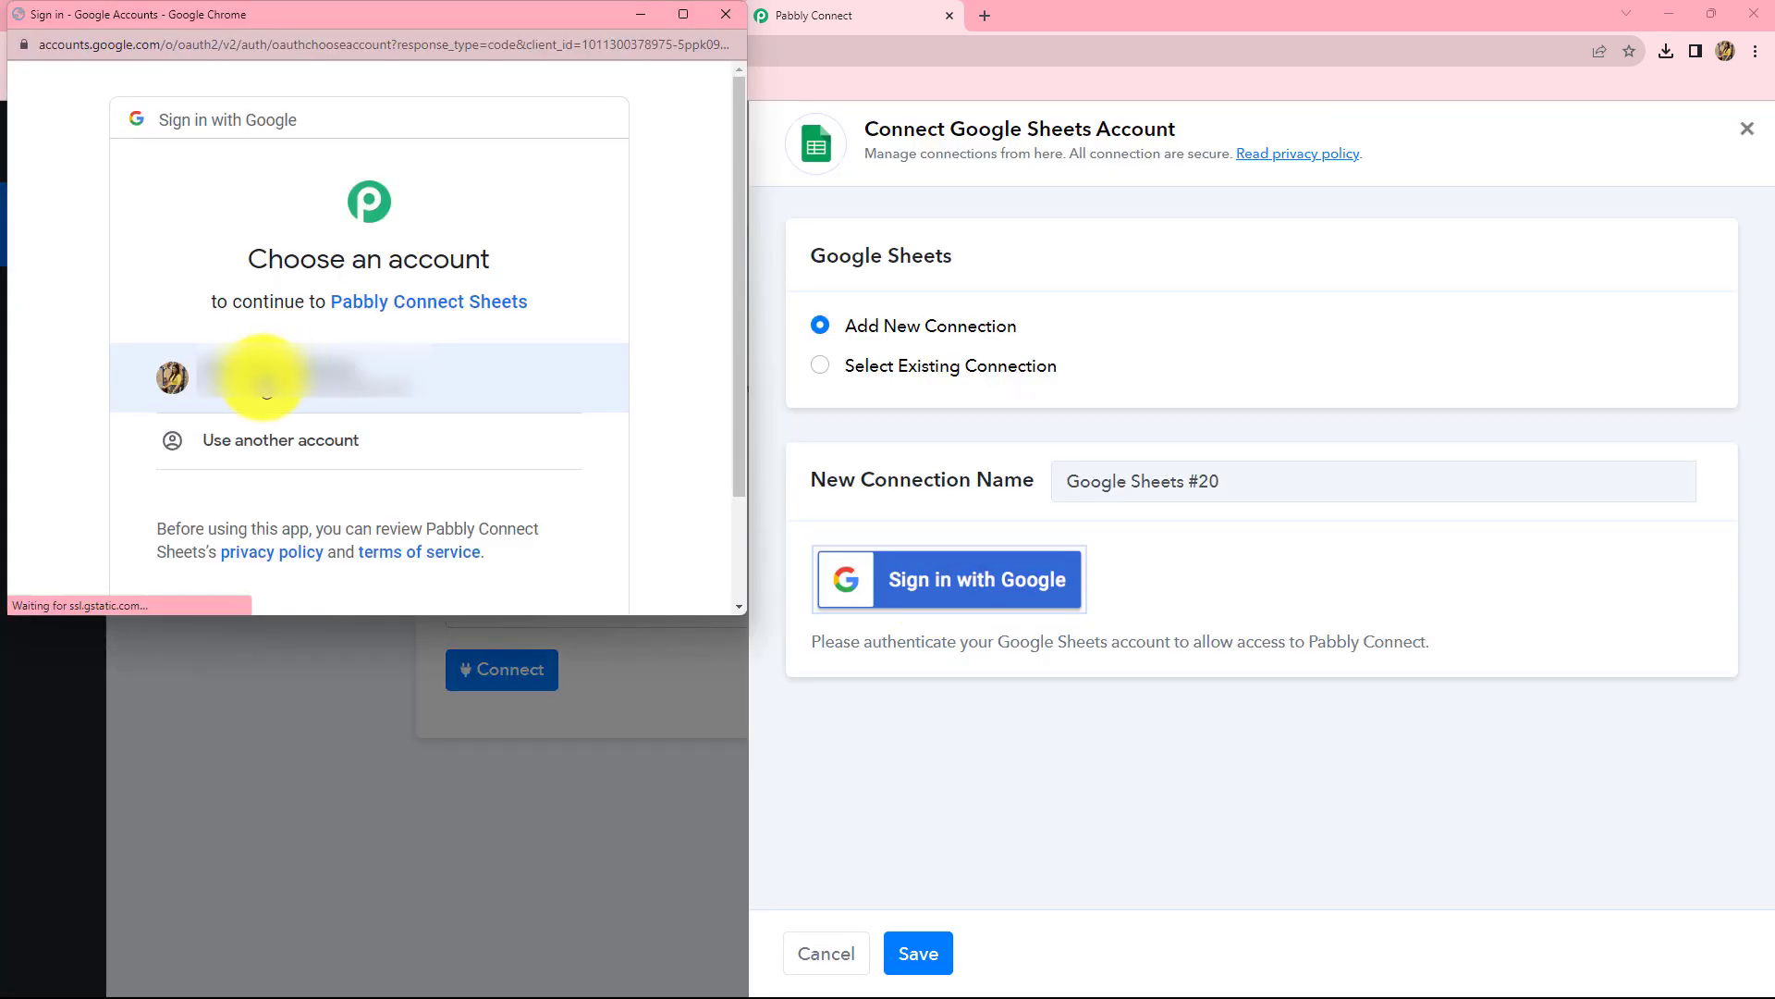
click(266, 388)
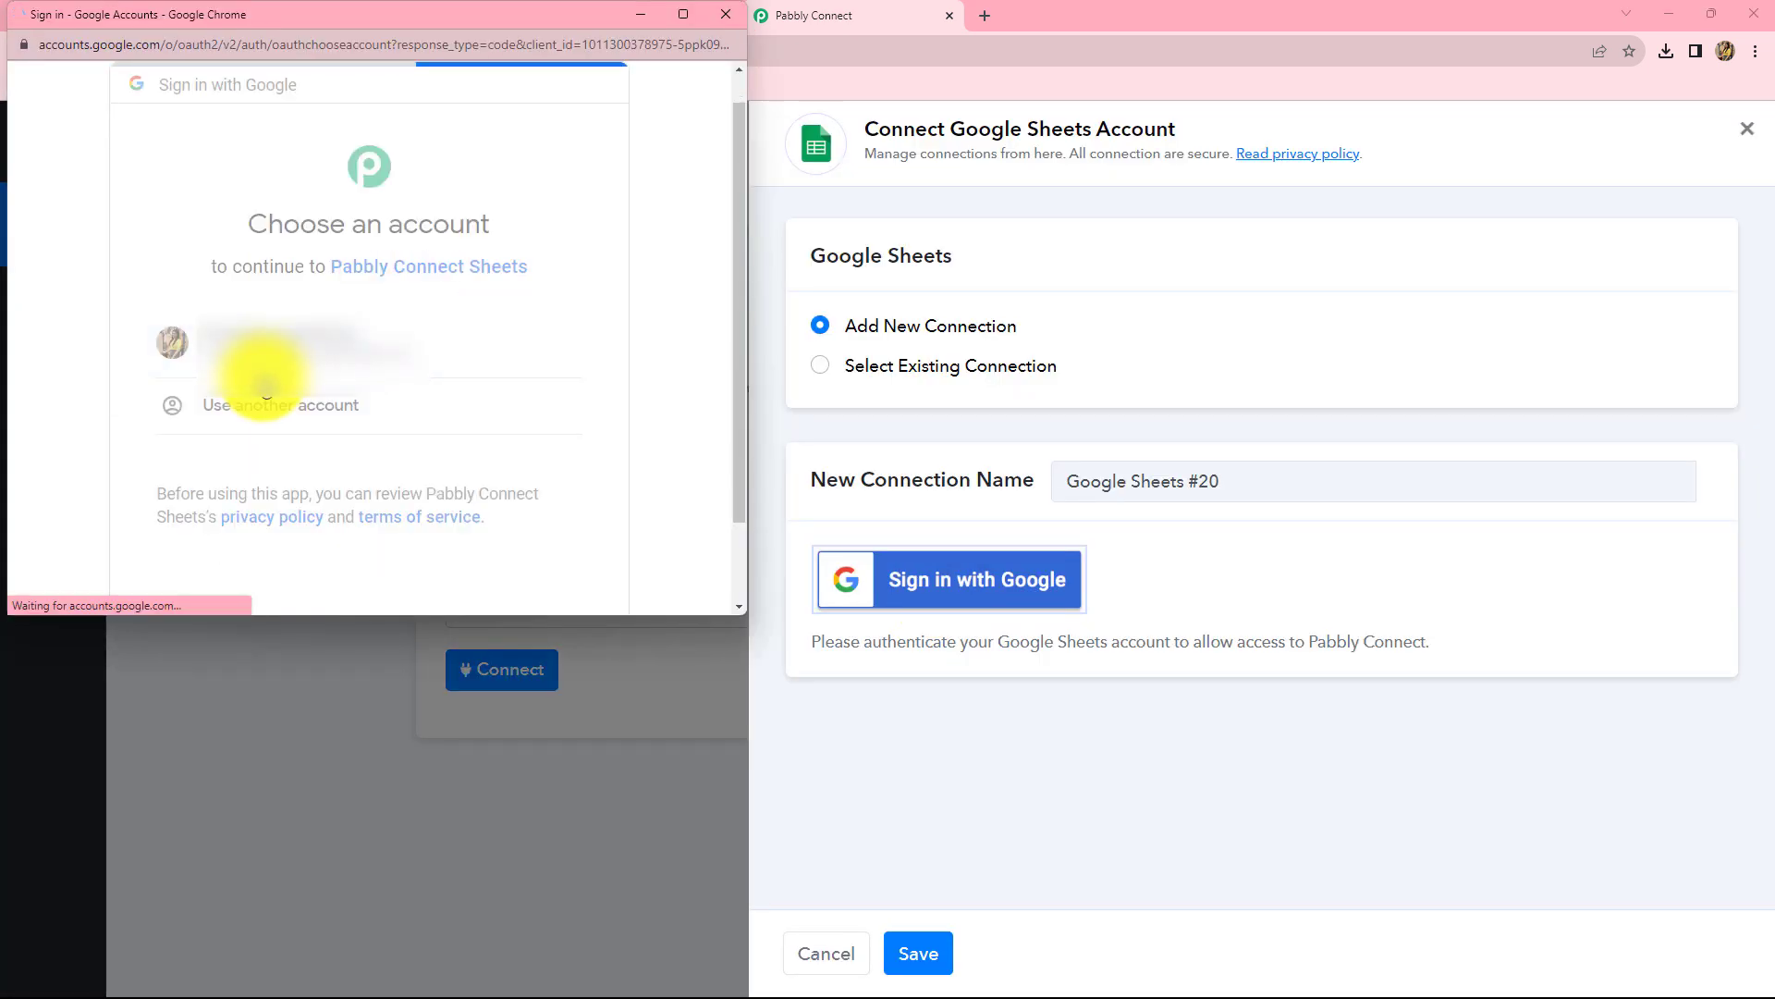
scroll(298, 512, down, 3)
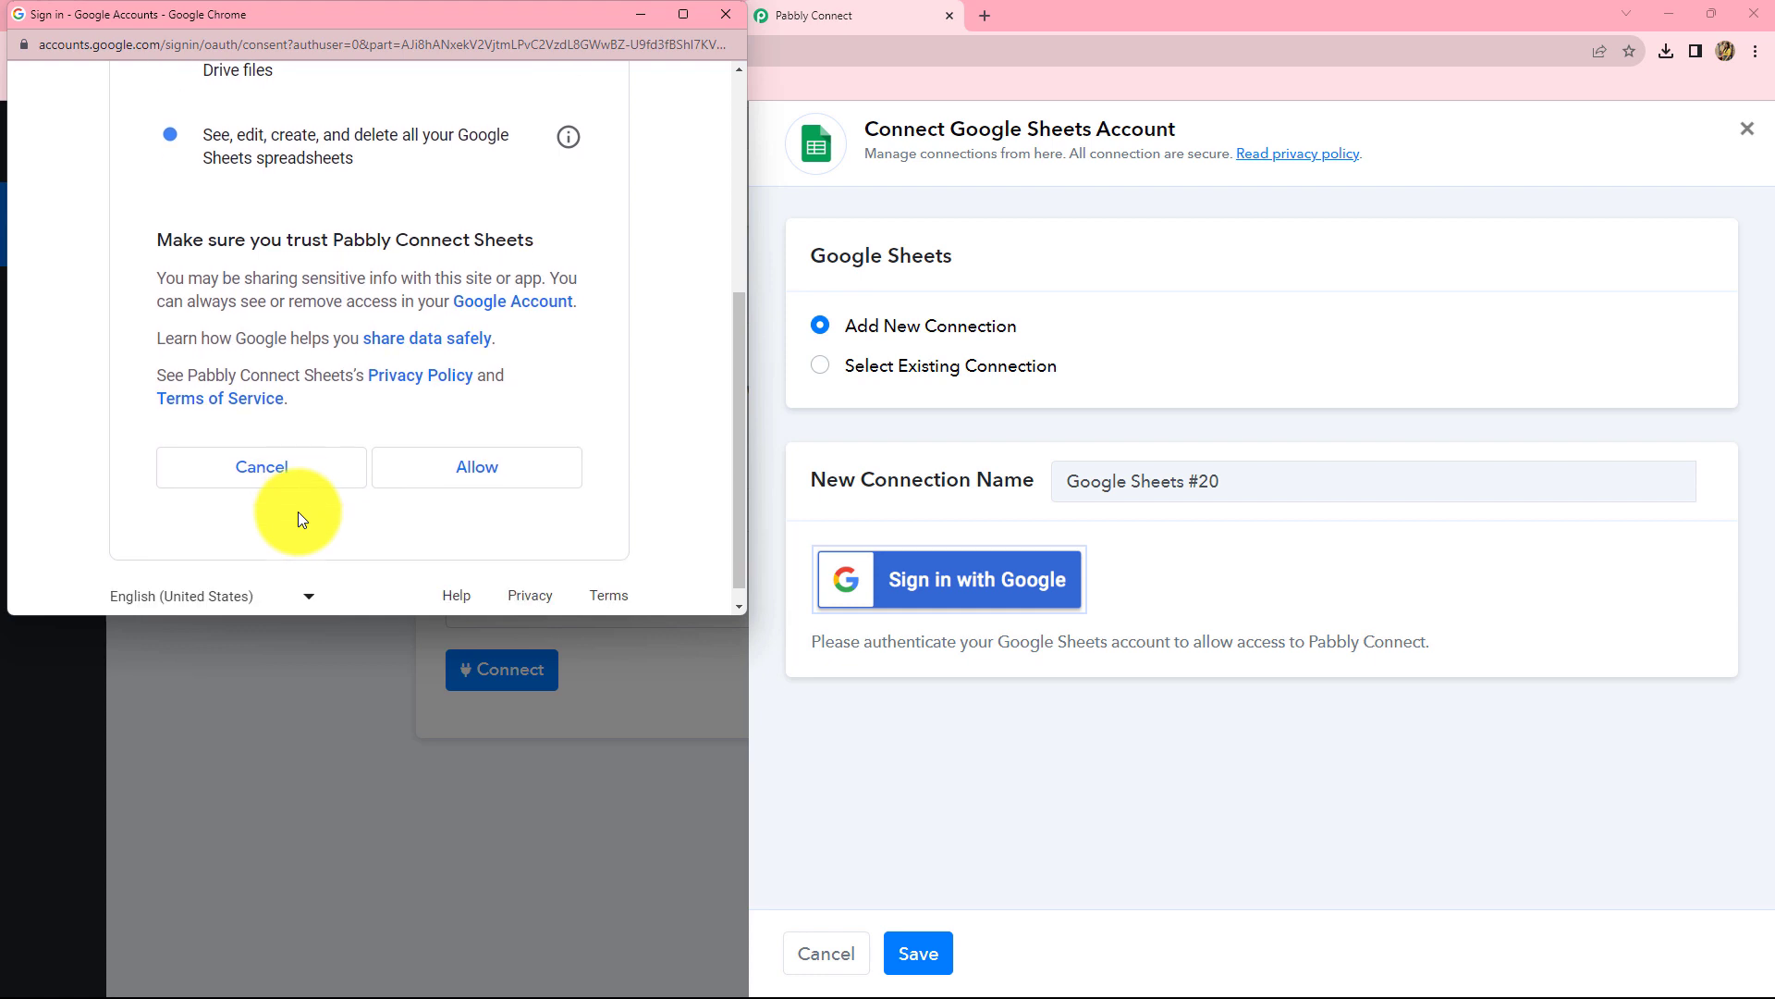
click(398, 460)
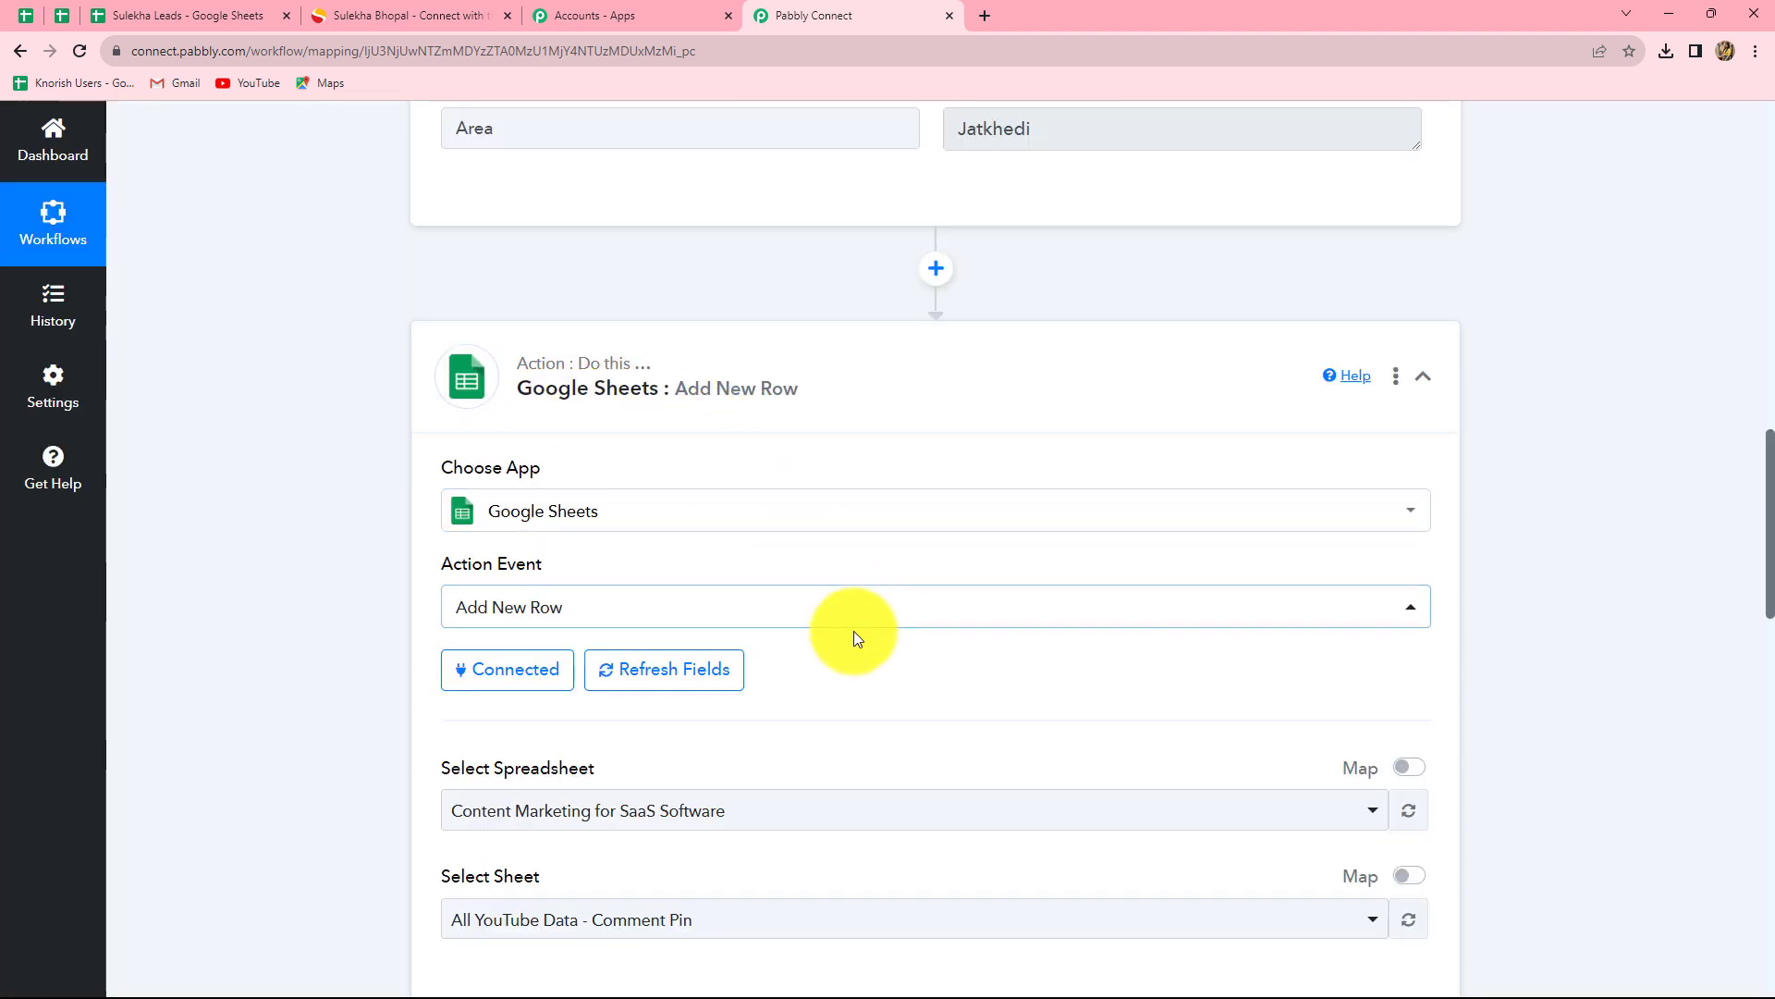
Choose the Sulekha Leads spreadsheet as the destination for the Add New Row action
scroll(854, 633, down, 1)
scroll(852, 630, down, 6)
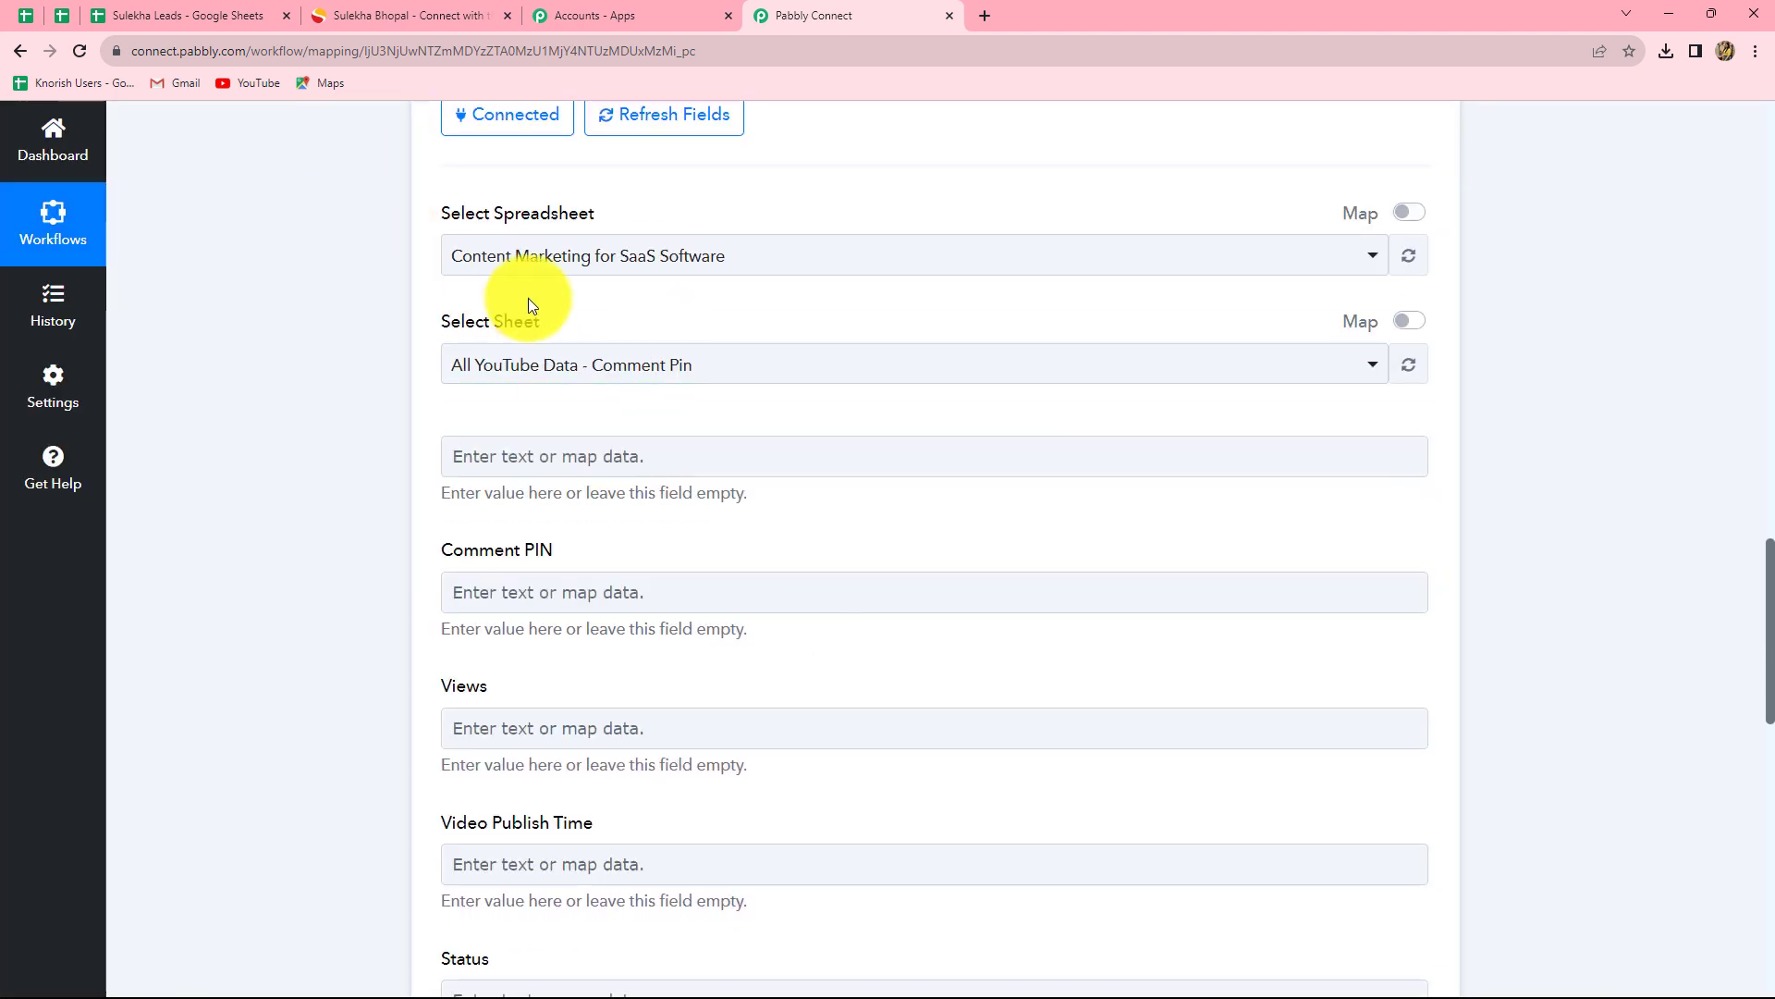
click(874, 266)
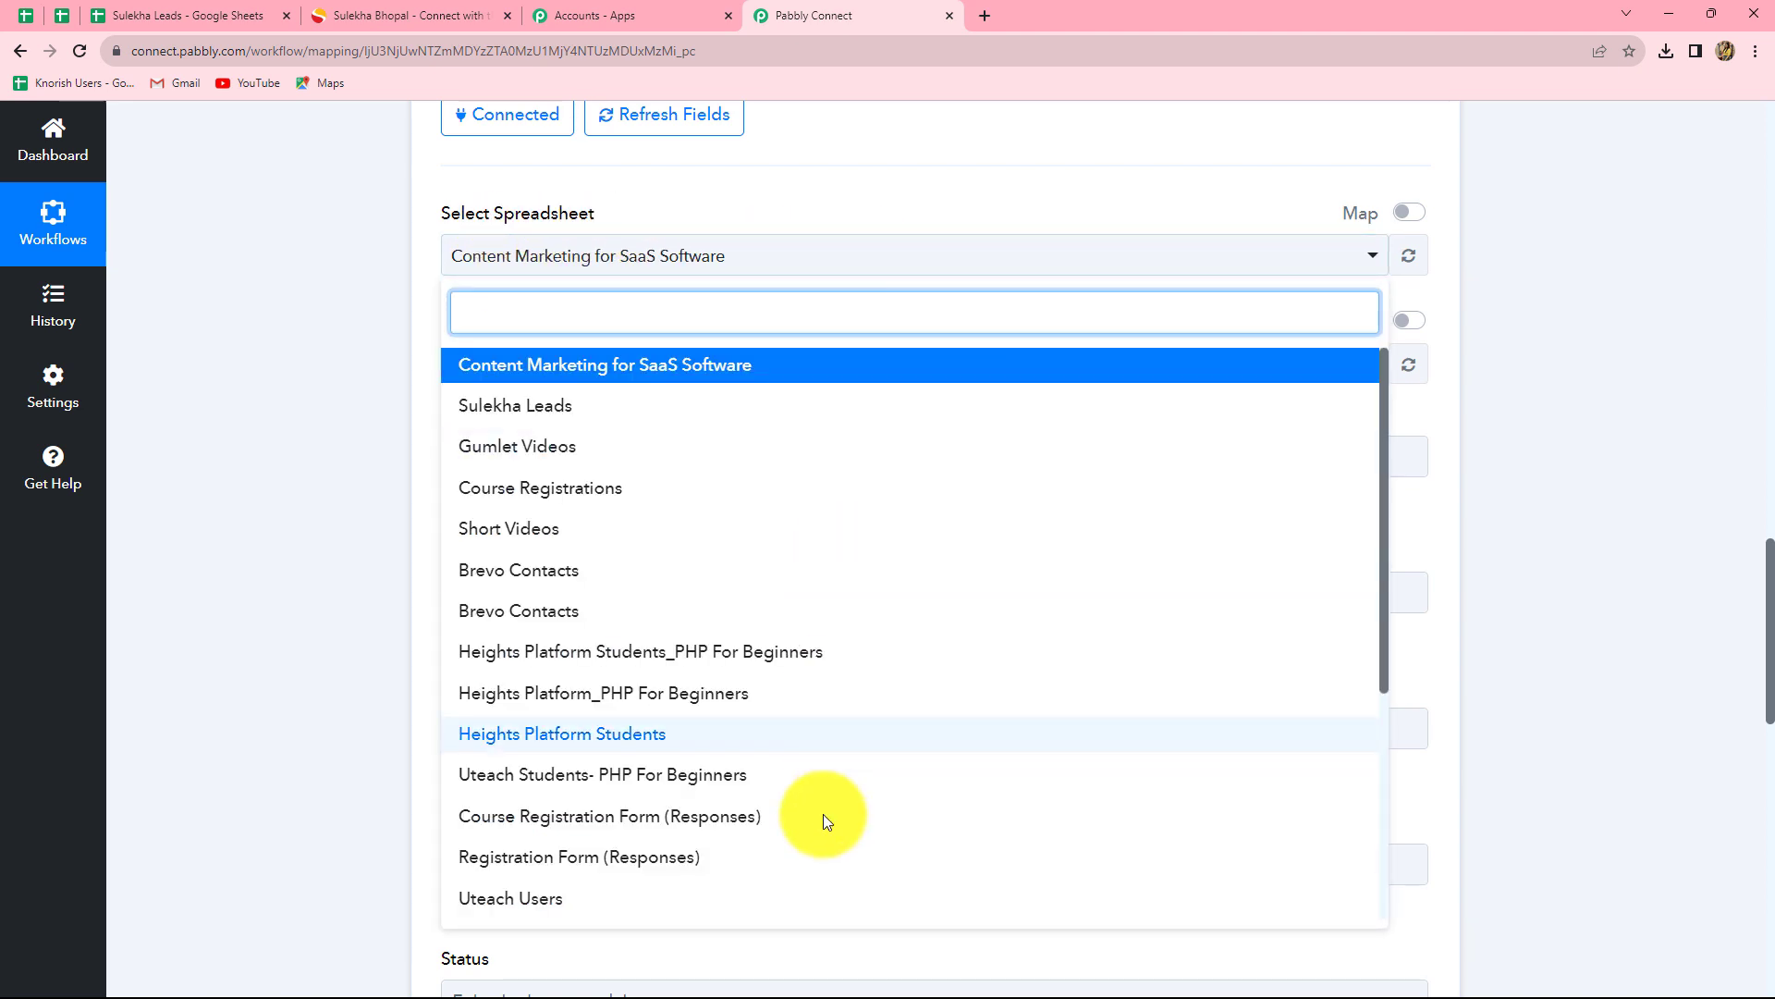
click(508, 408)
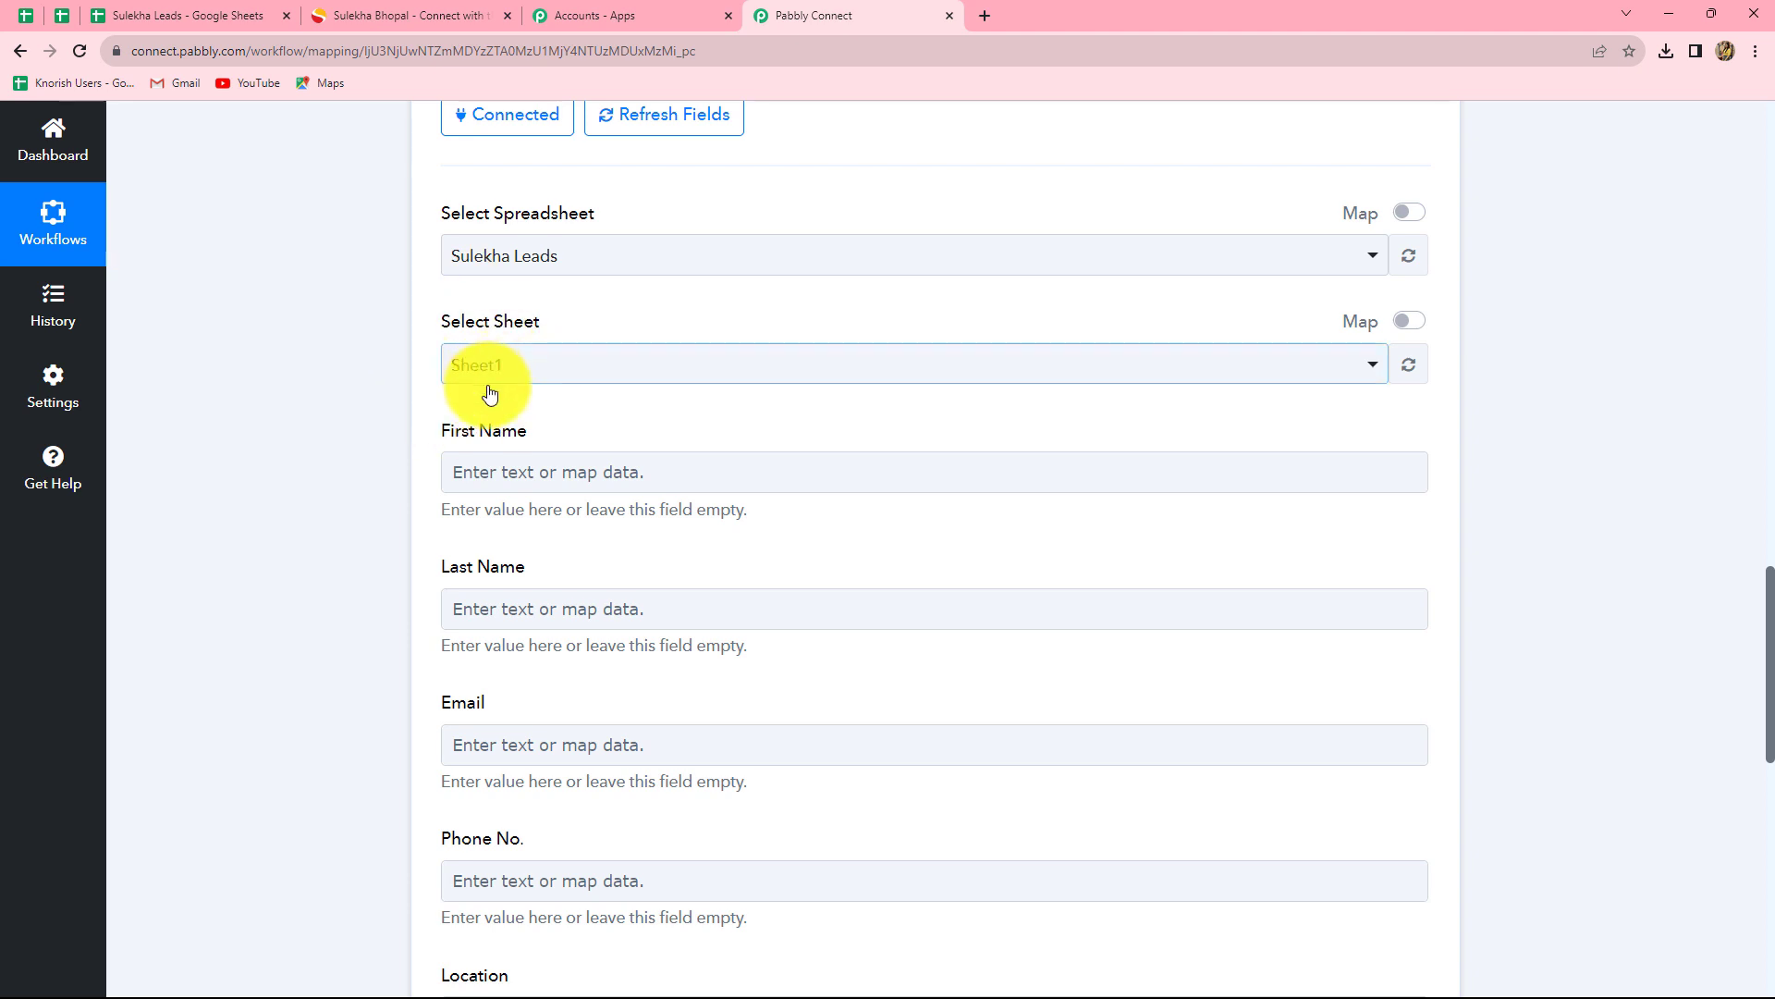
Compare the Sulekha Leads column headers with the Add New Row fields and the lead data captured by the trigger
click(460, 374)
click(184, 9)
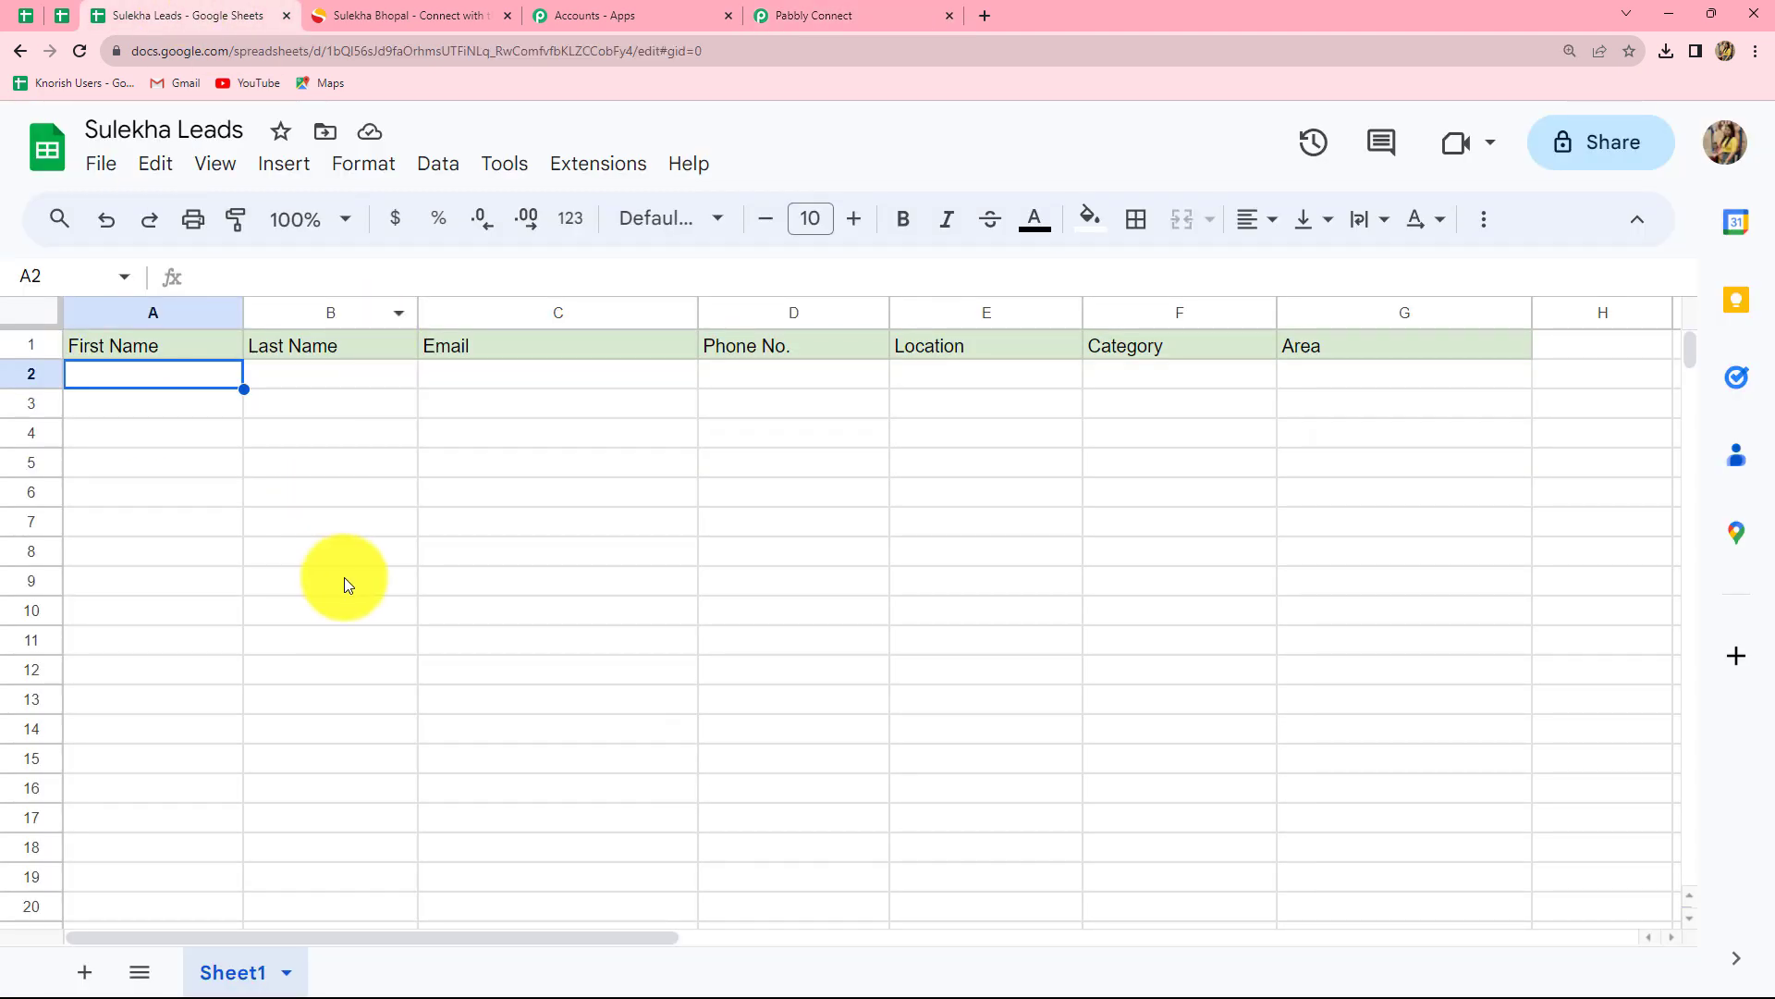
click(890, 13)
scroll(945, 542, down, 2)
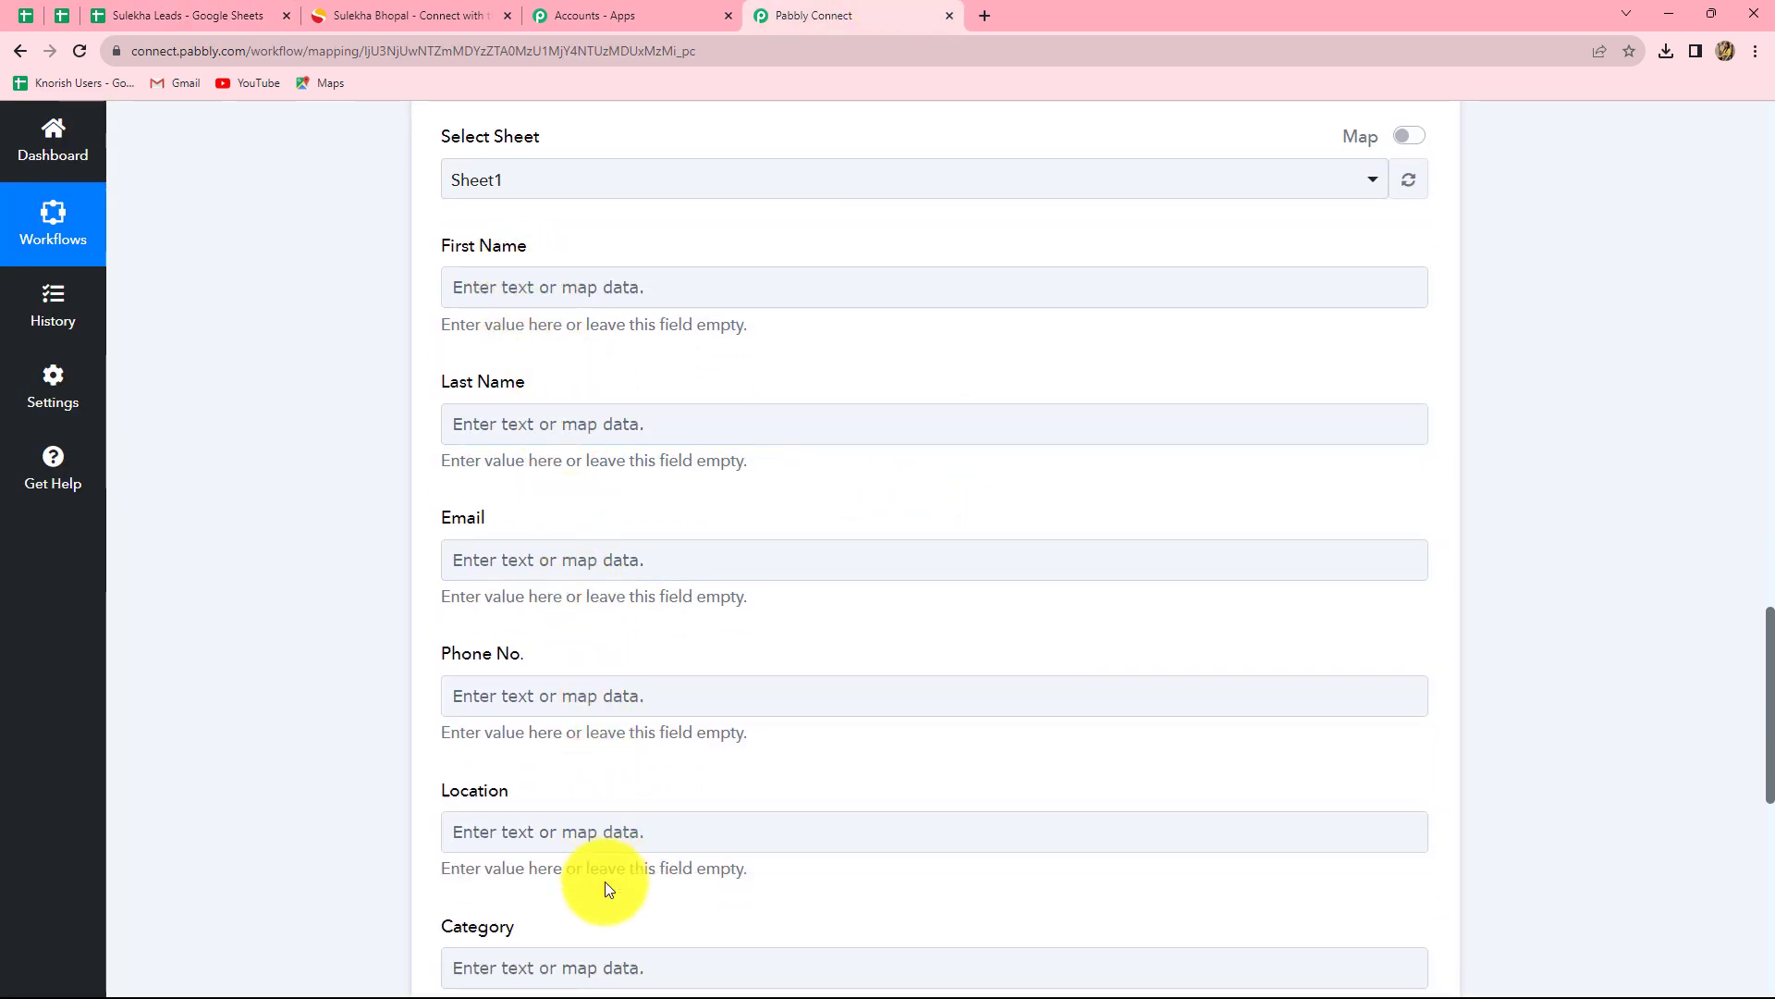
scroll(602, 899, down, 3)
scroll(602, 899, up, 6)
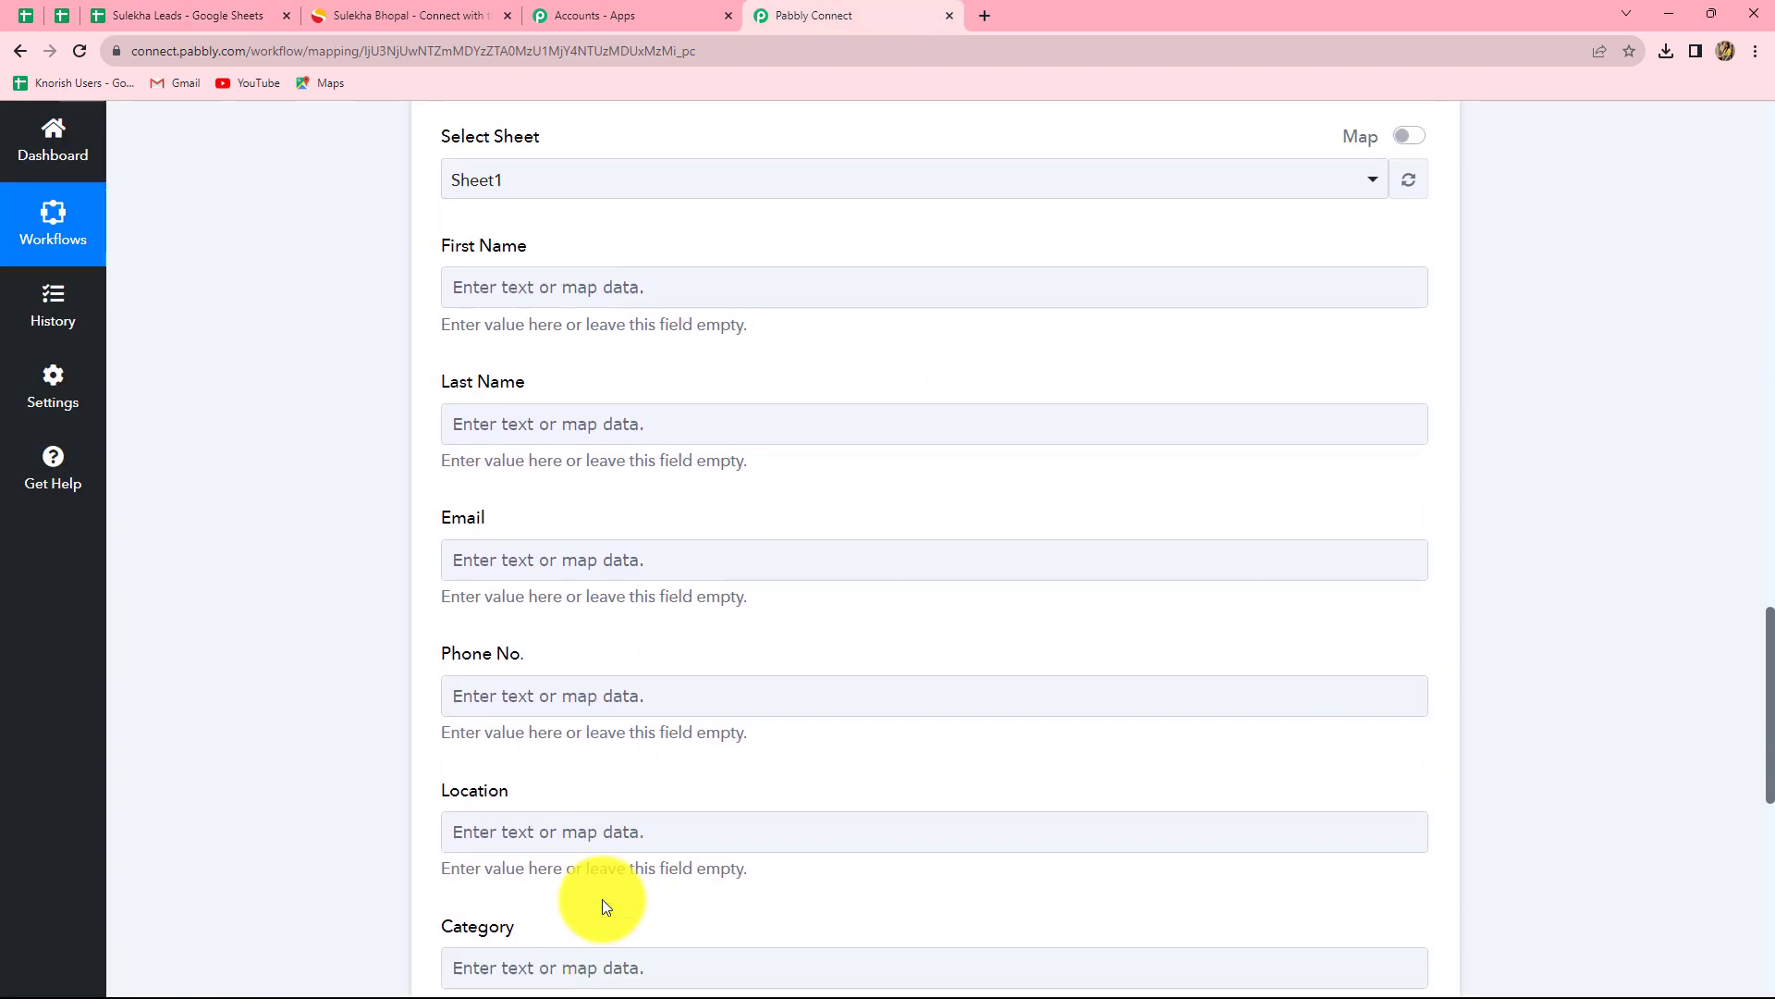
scroll(801, 626, up, 7)
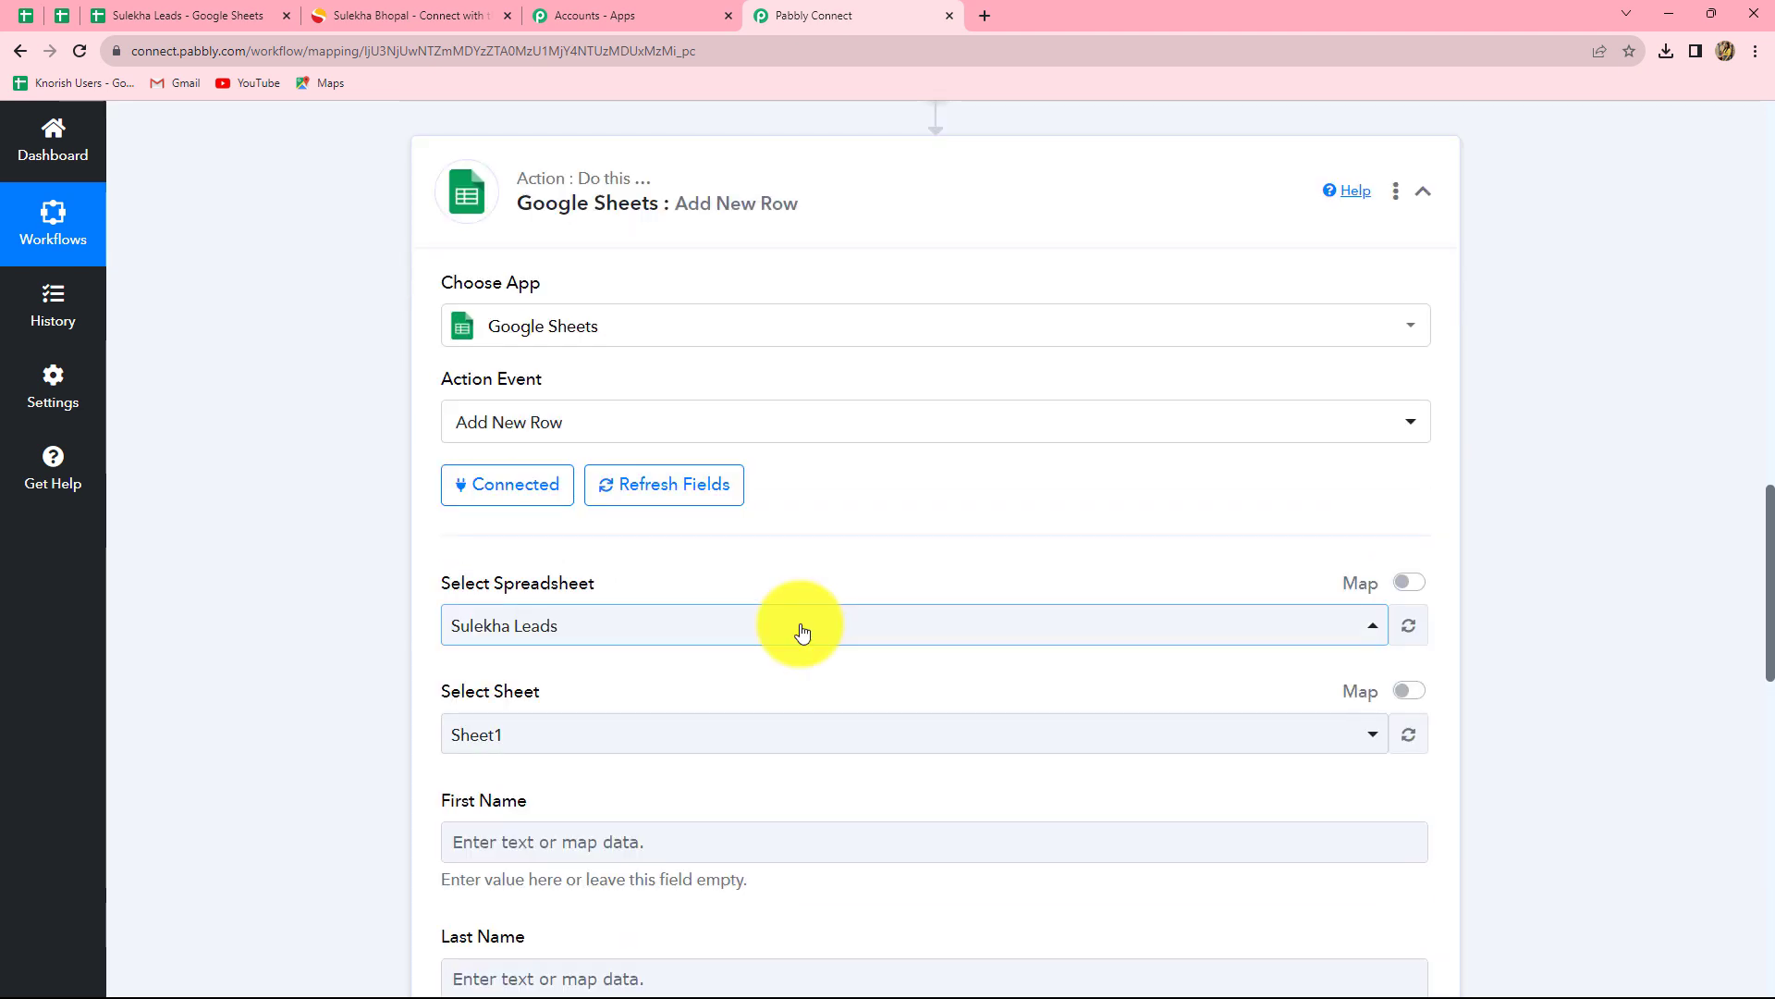
scroll(801, 633, up, 3)
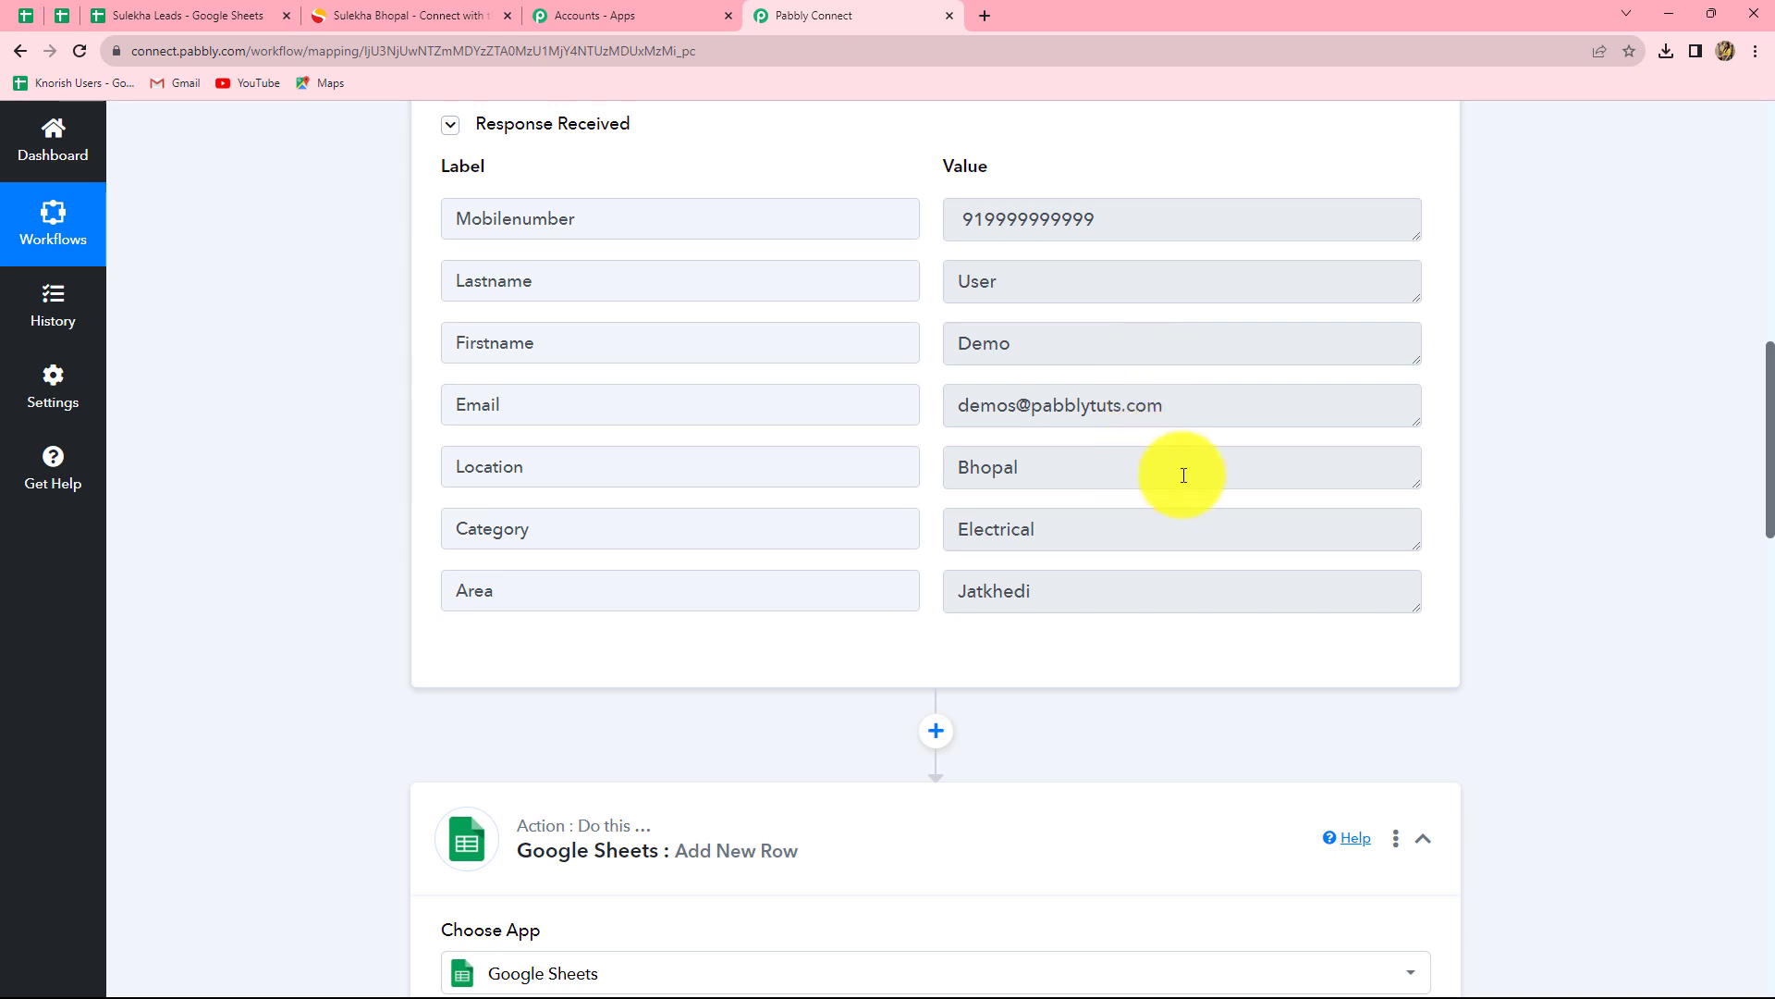
scroll(1510, 523, down, 13)
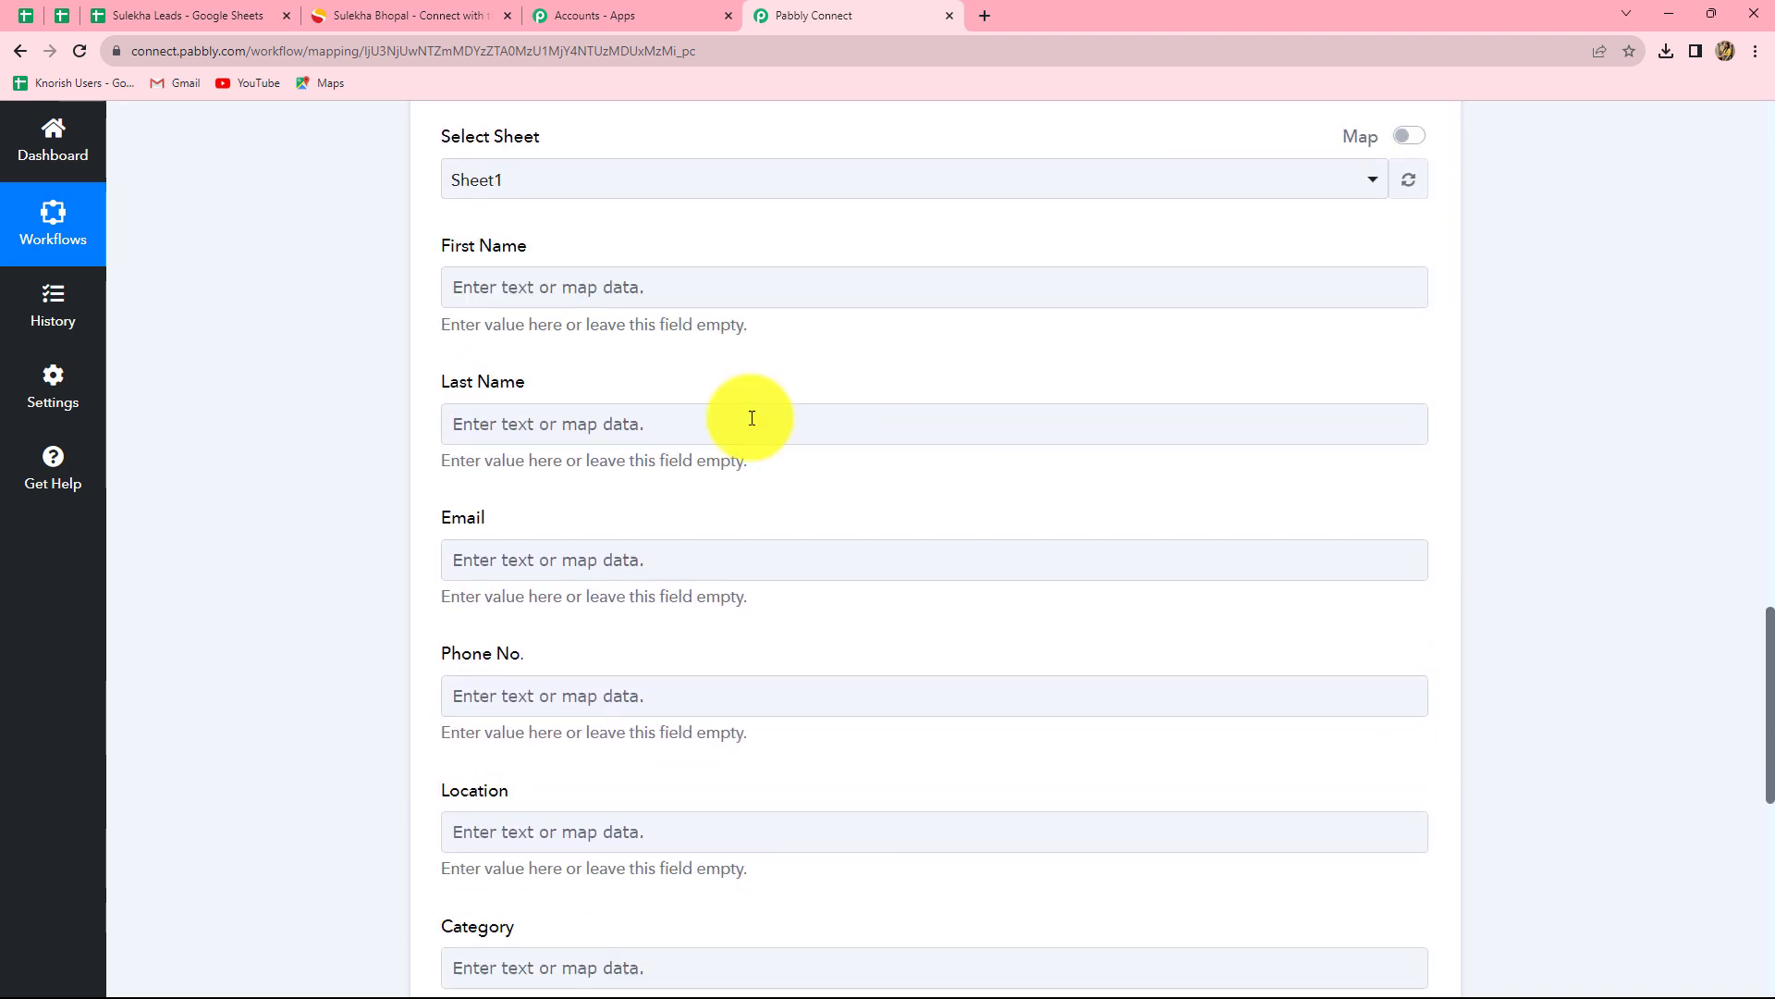
Map the First Name field to the Firstname value from the Sulekha: New Leads trigger data
click(521, 297)
click(507, 348)
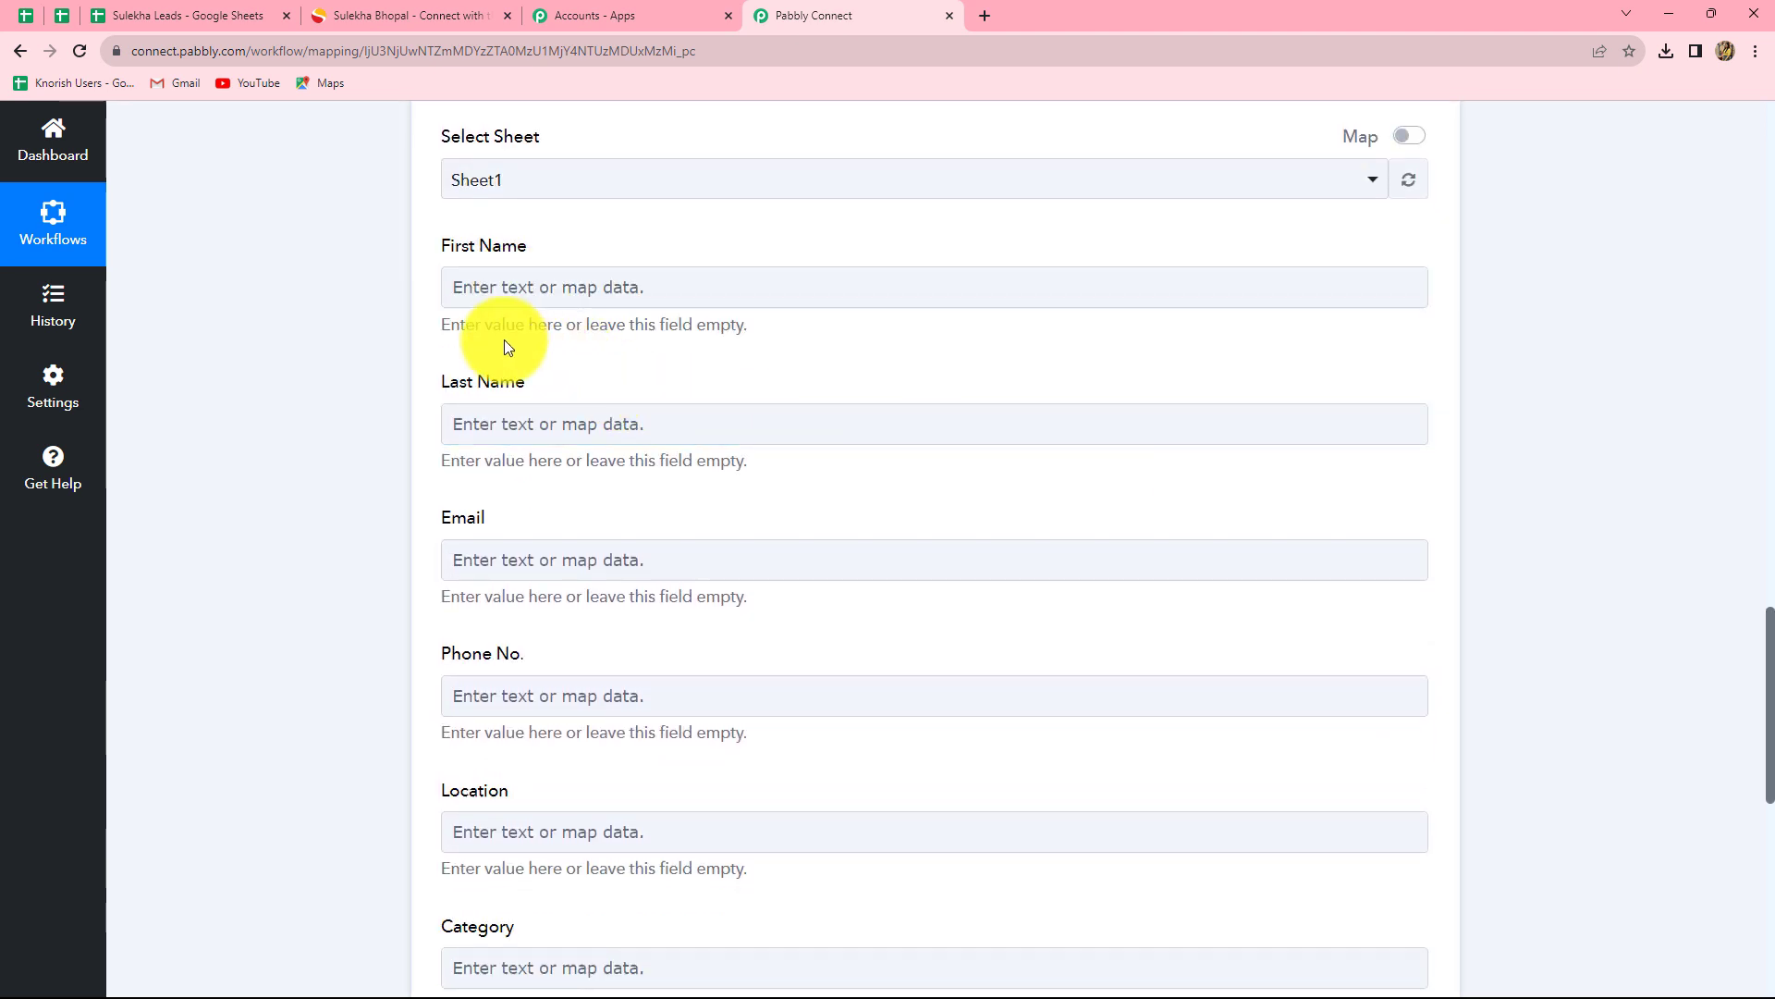
click(543, 287)
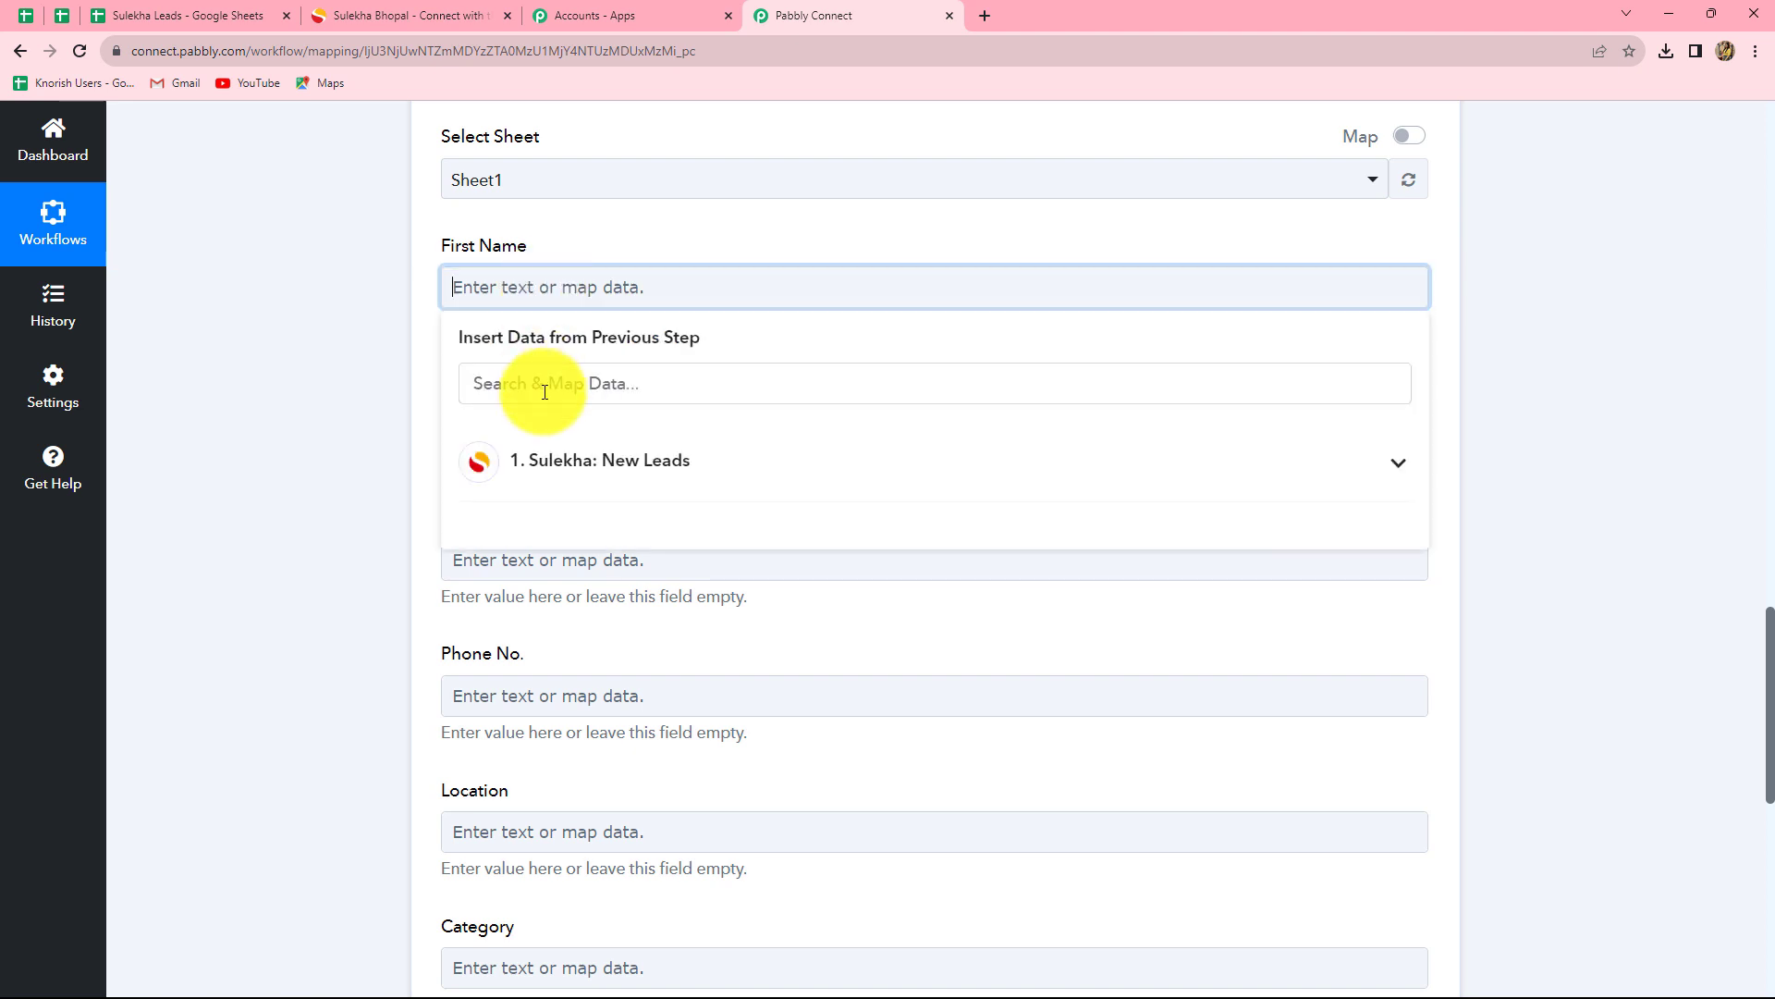
click(586, 463)
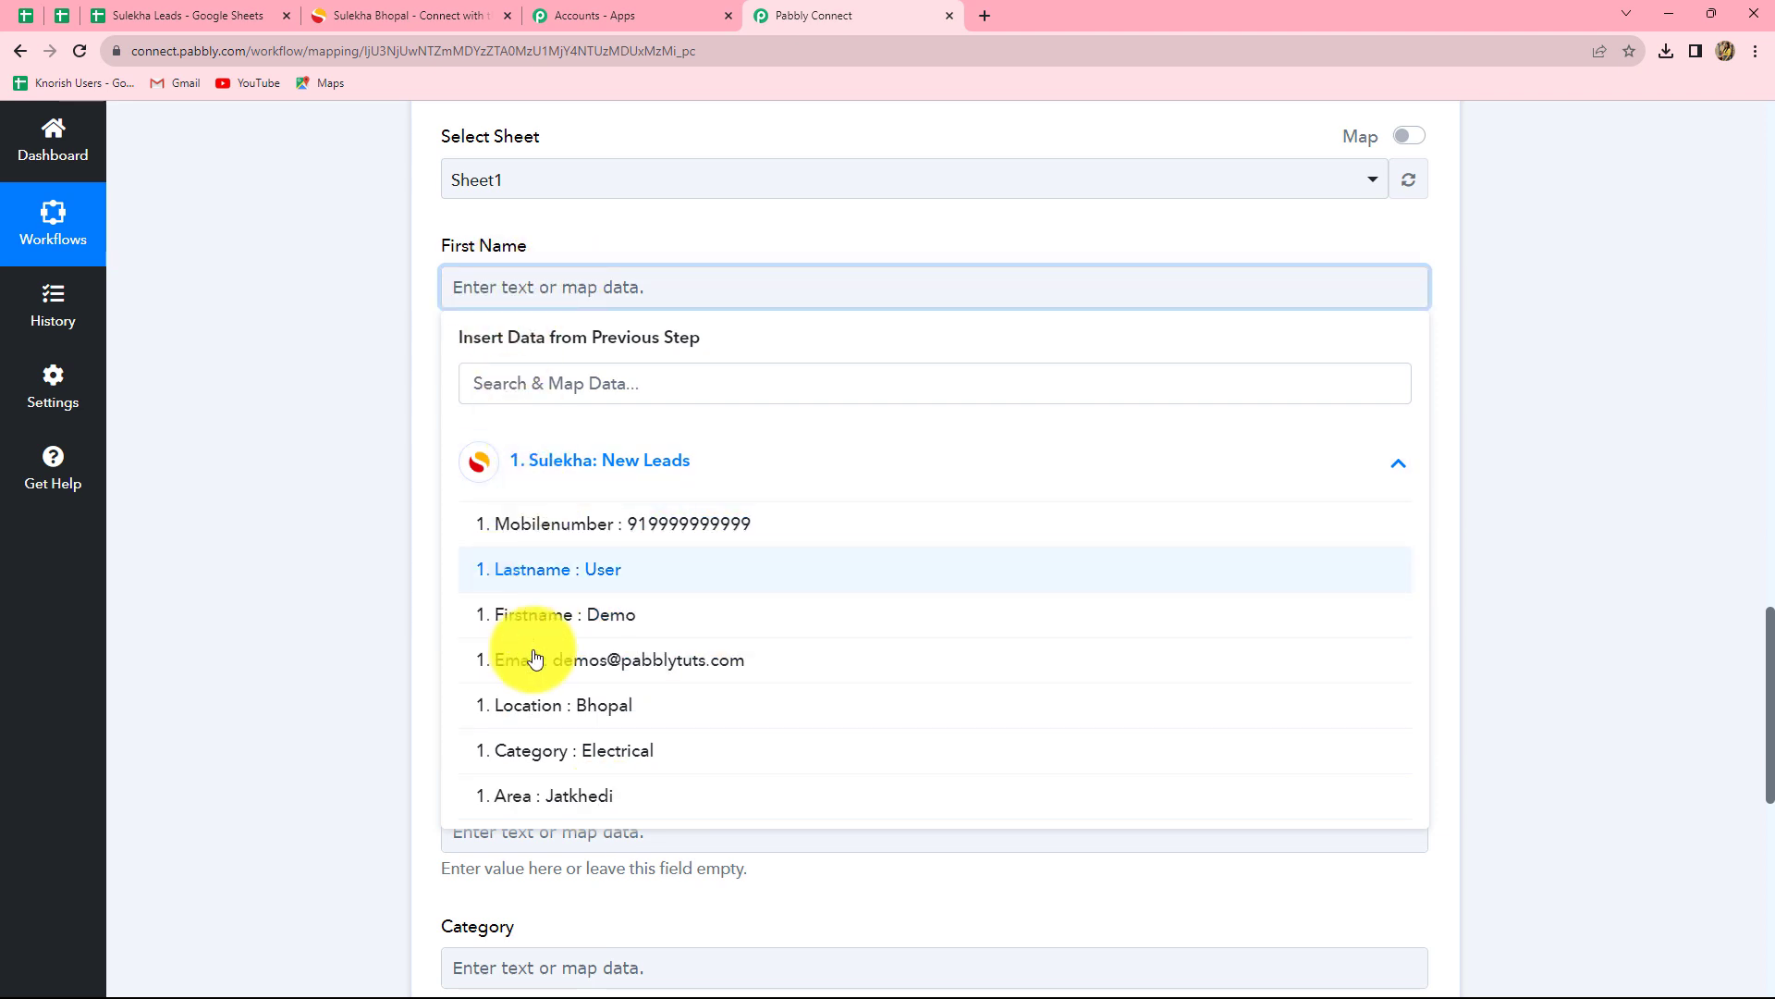
click(622, 627)
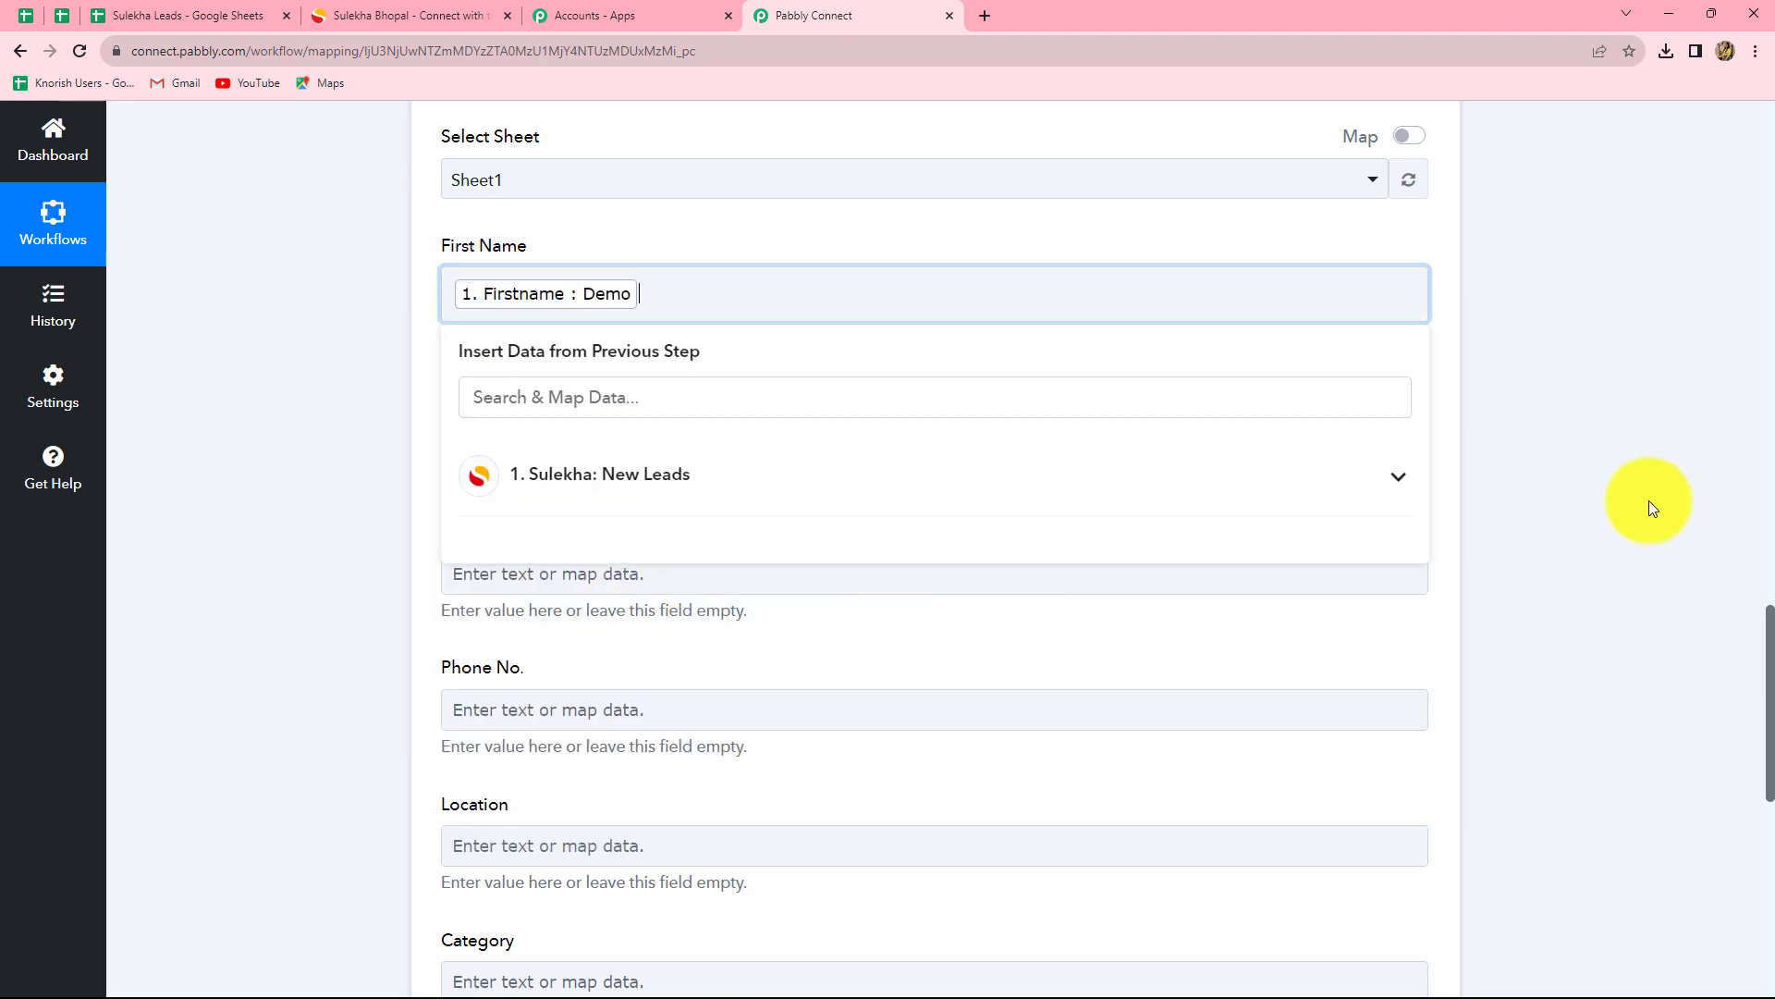
click(1649, 501)
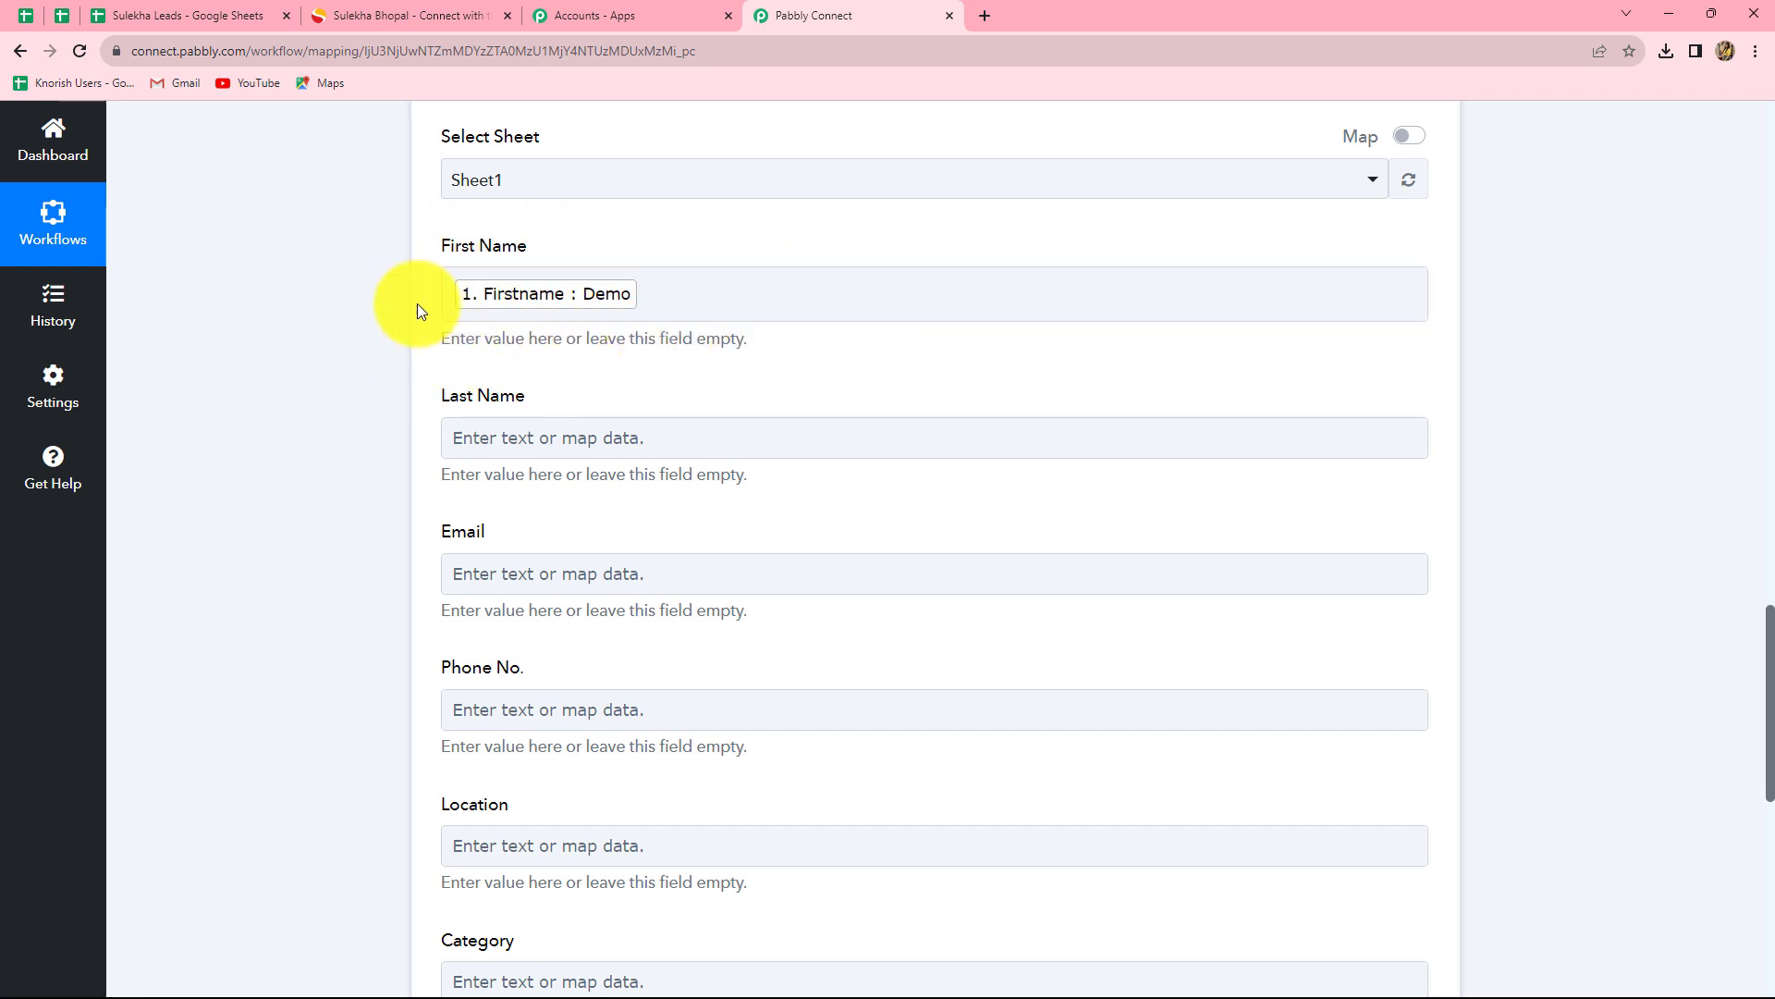
click(451, 318)
click(467, 209)
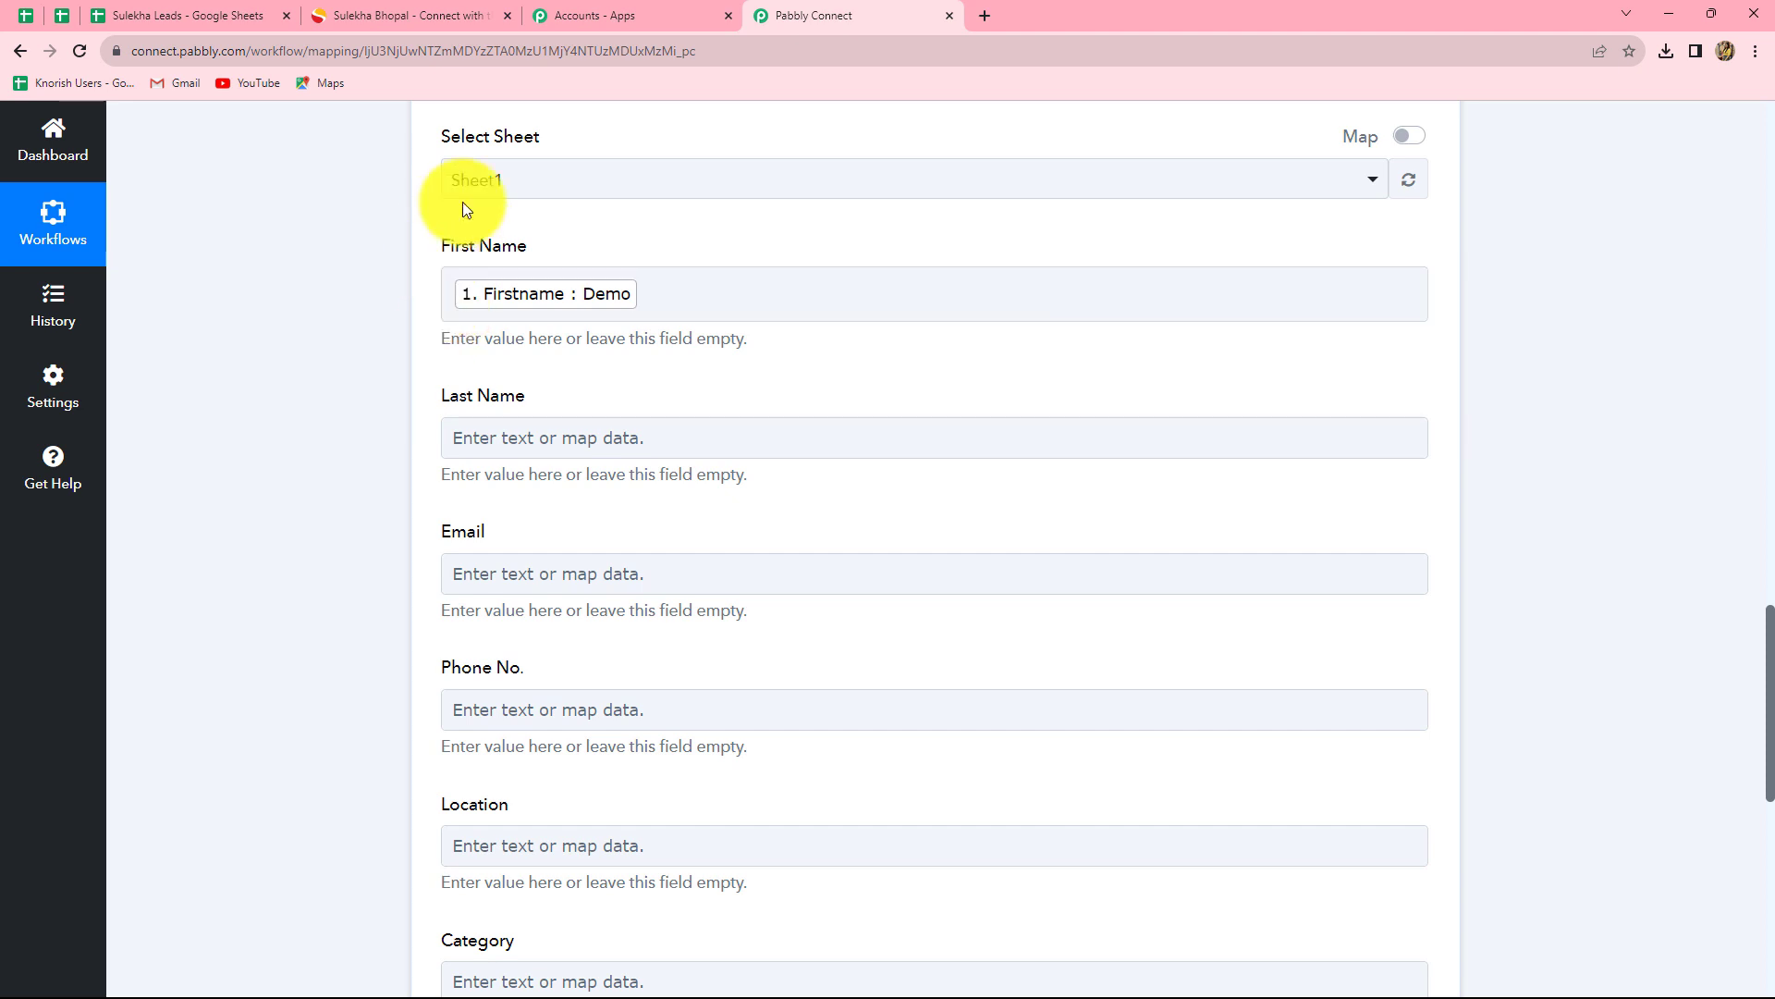
click(469, 303)
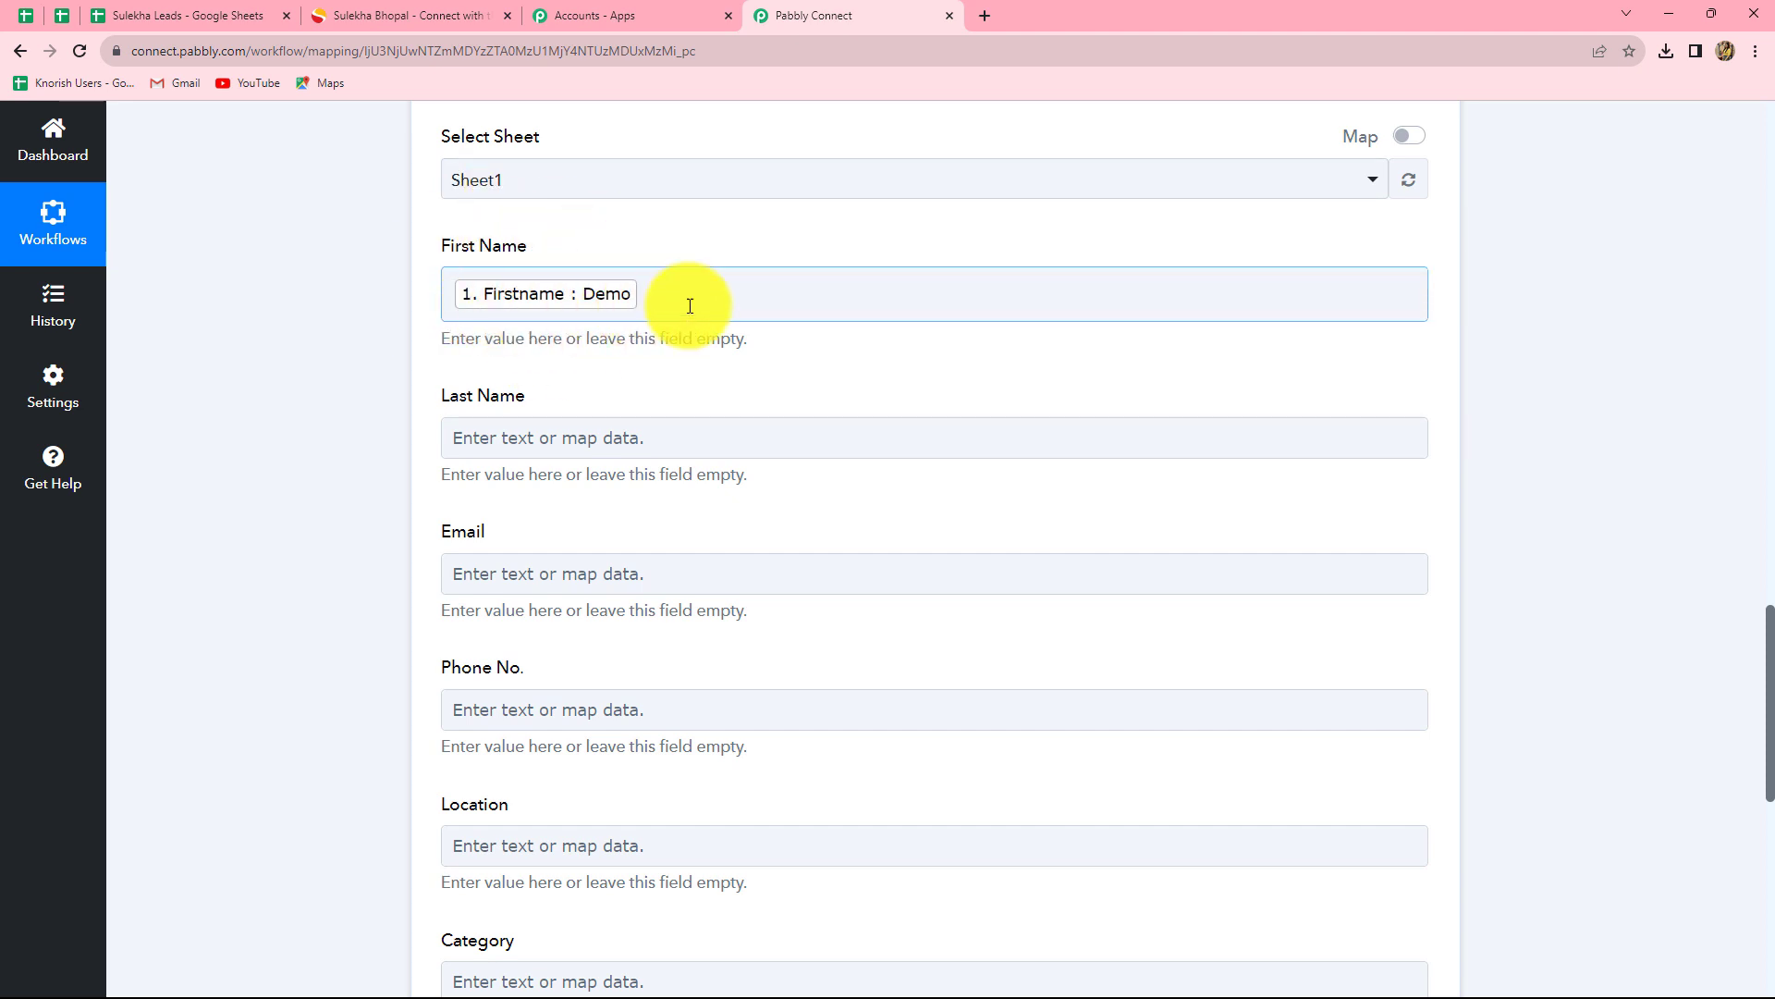
click(419, 296)
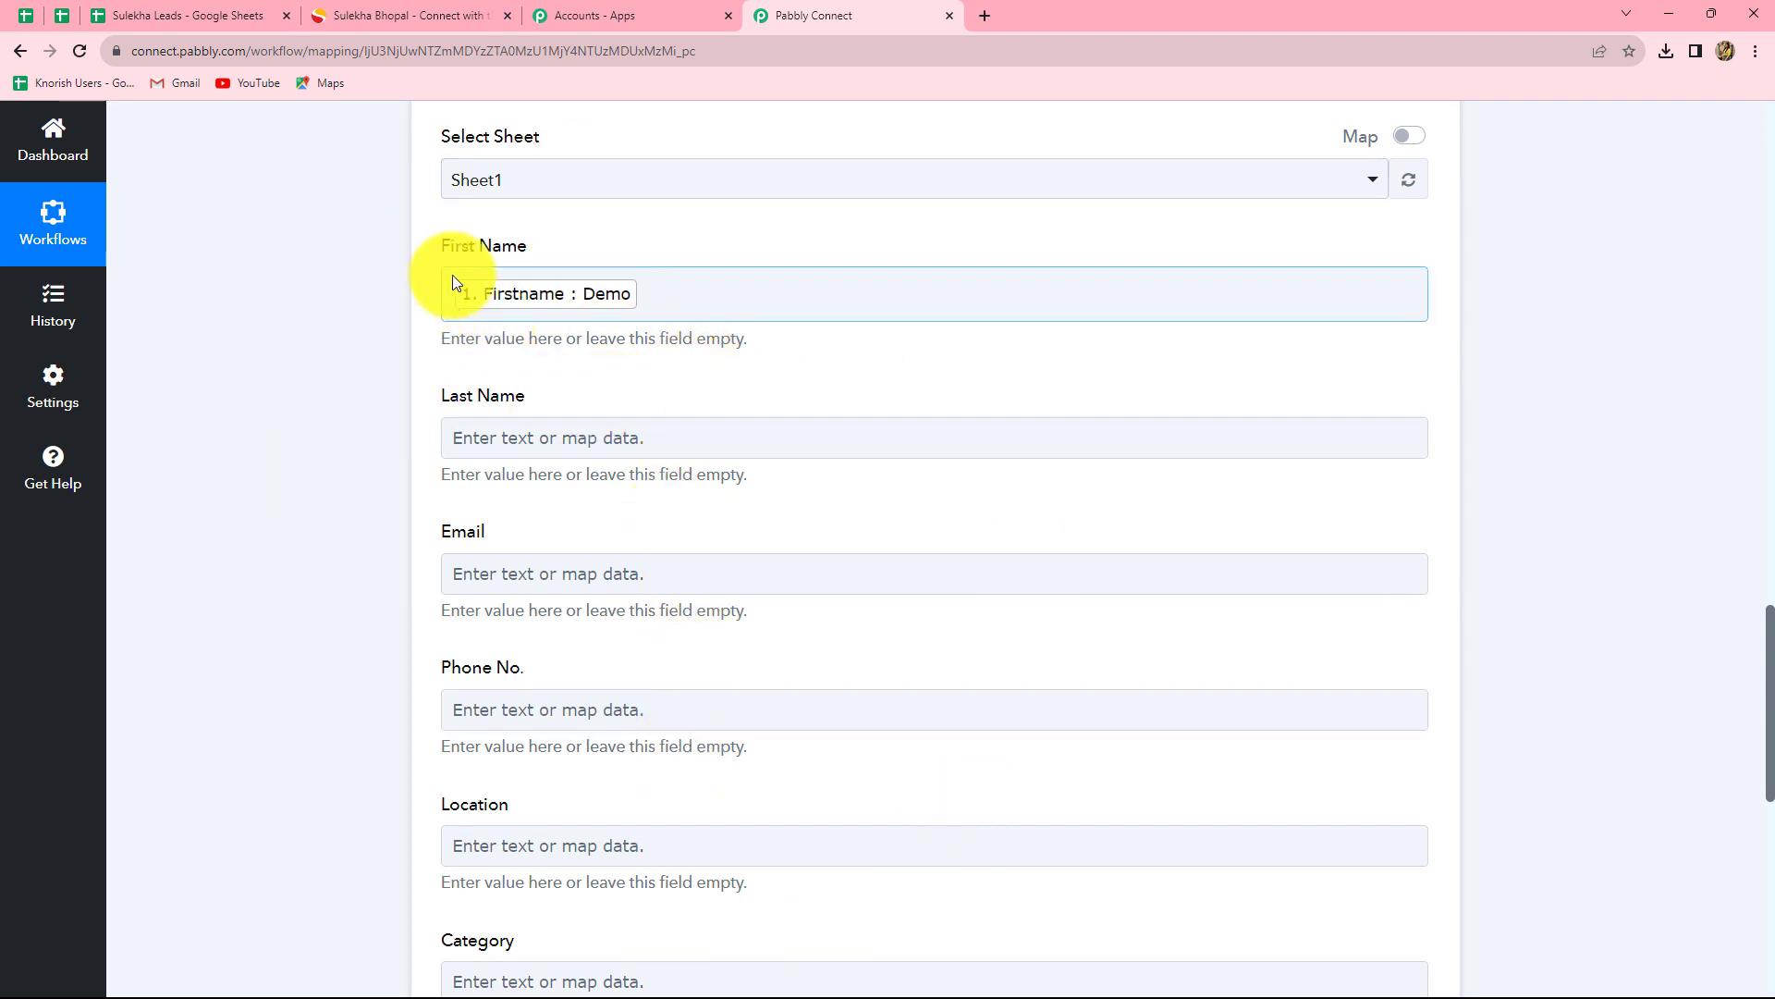
click(455, 305)
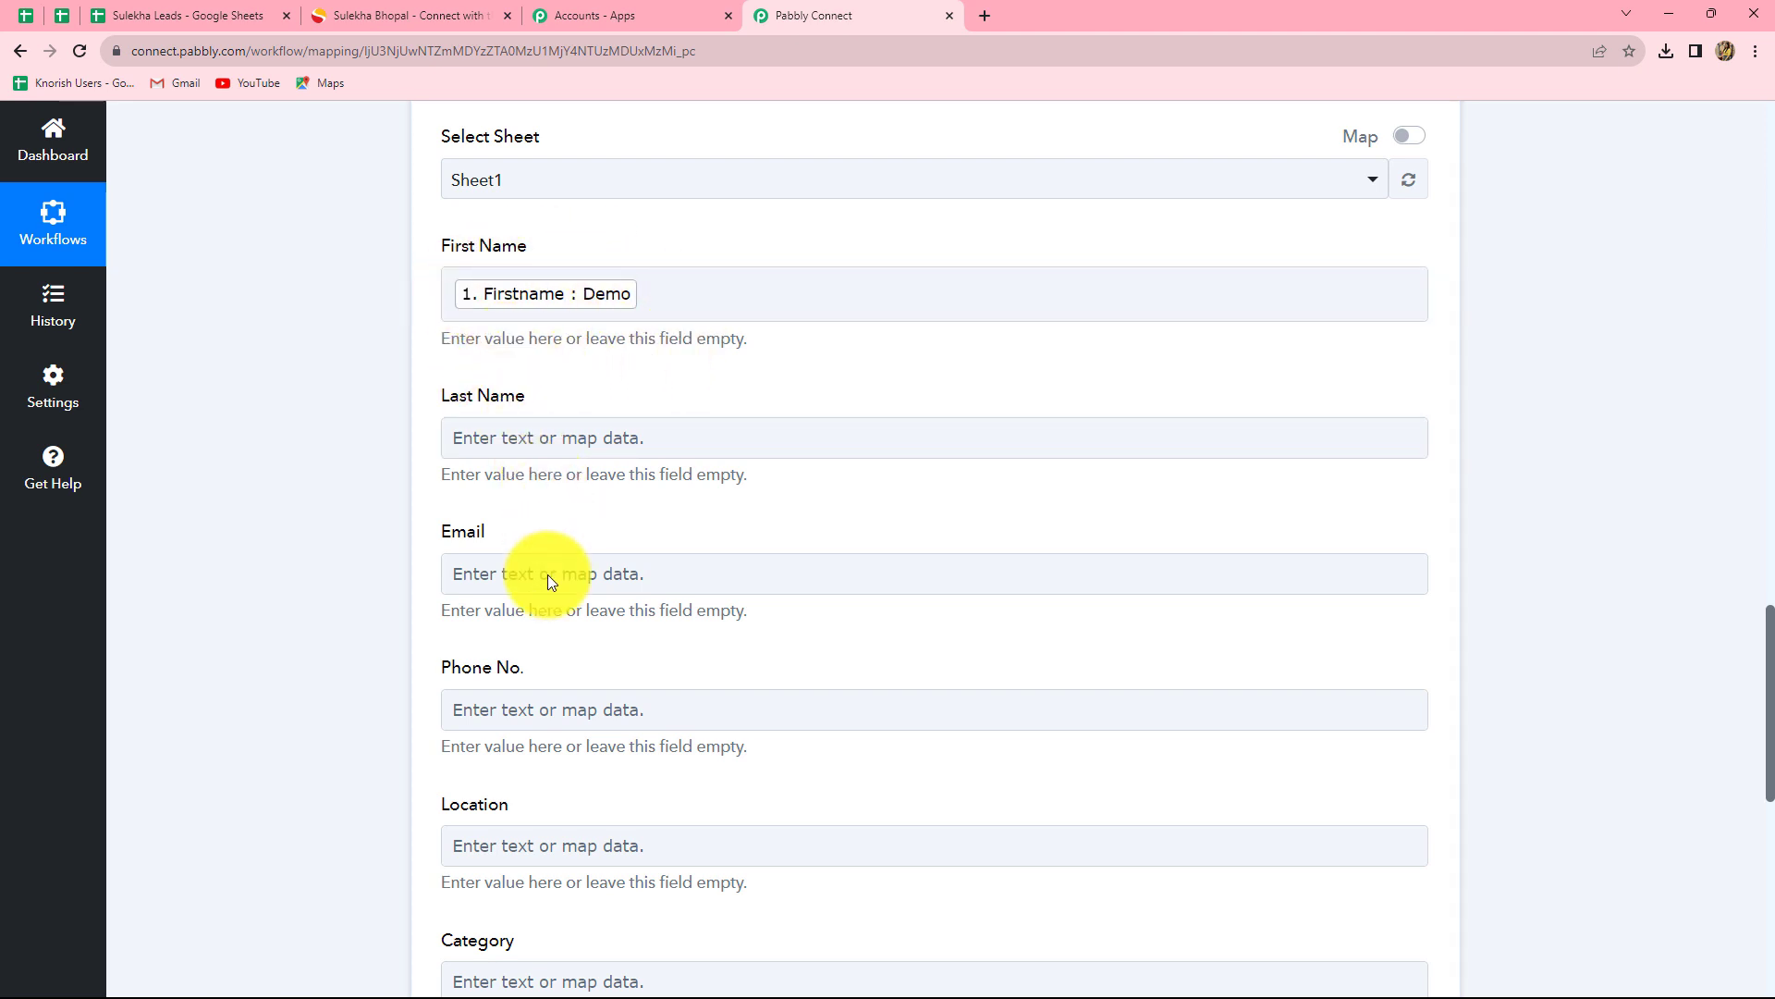
Map the Last Name field to the Lastname value from the Sulekha: New Leads data
scroll(574, 669, down, 2)
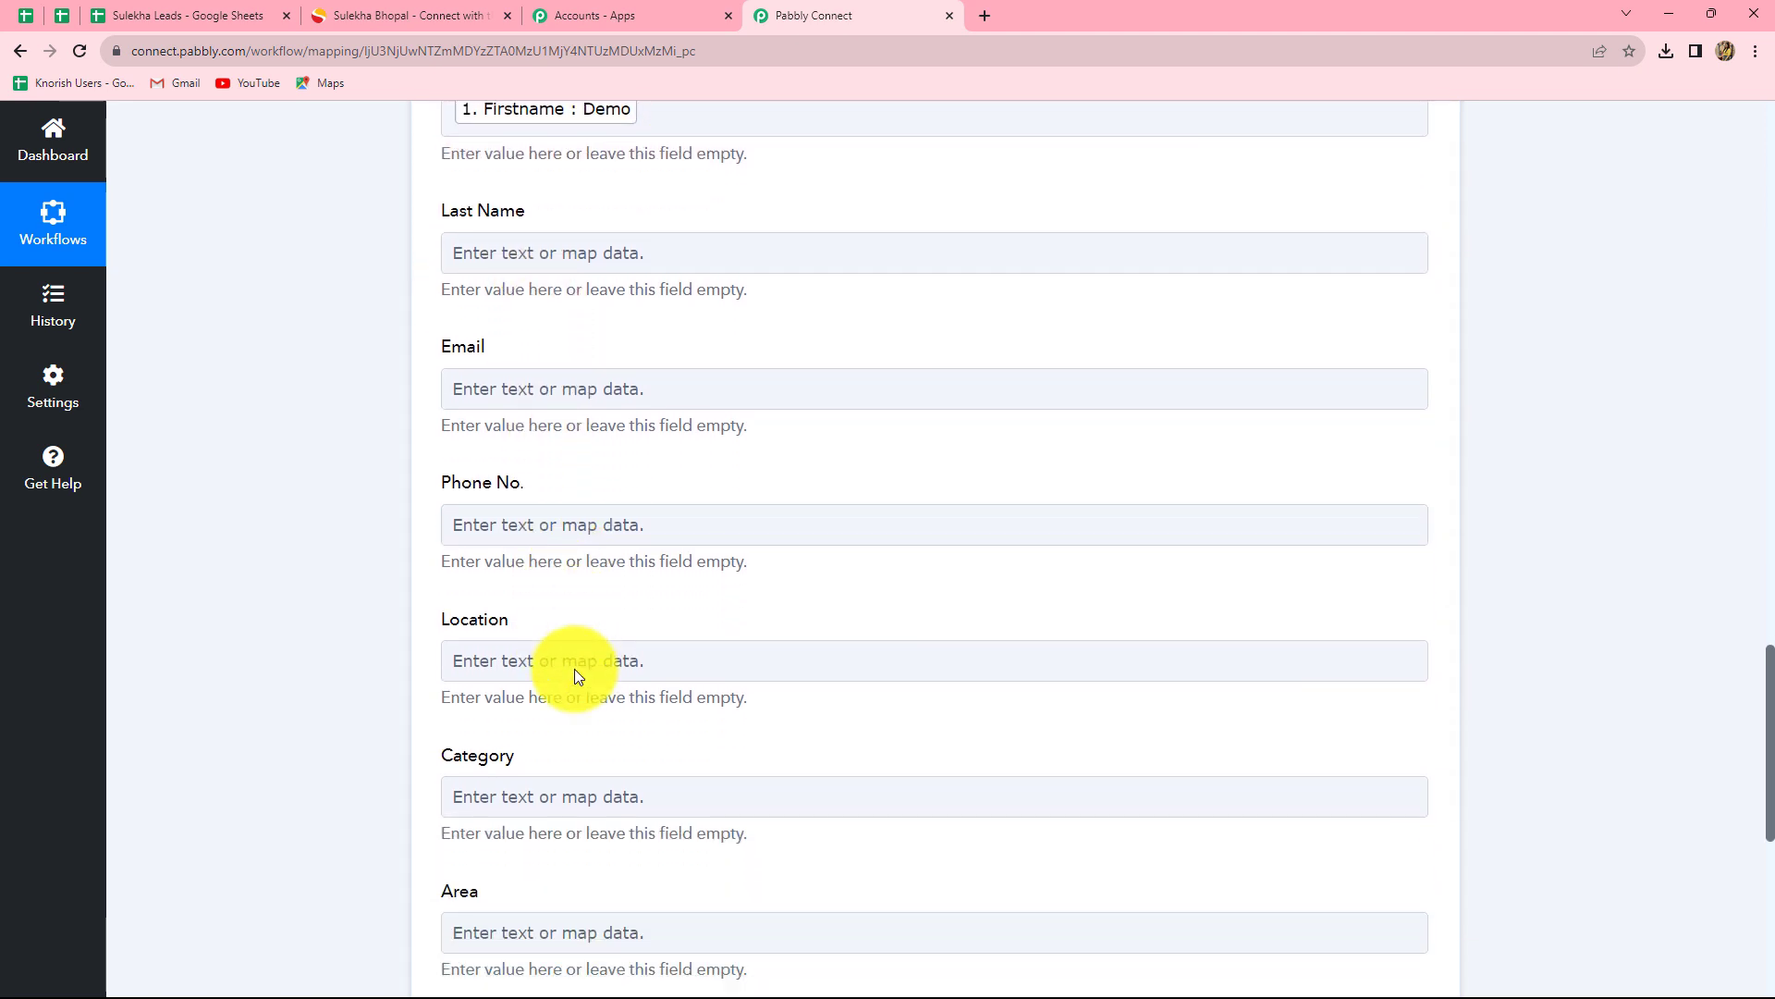
click(458, 253)
click(589, 430)
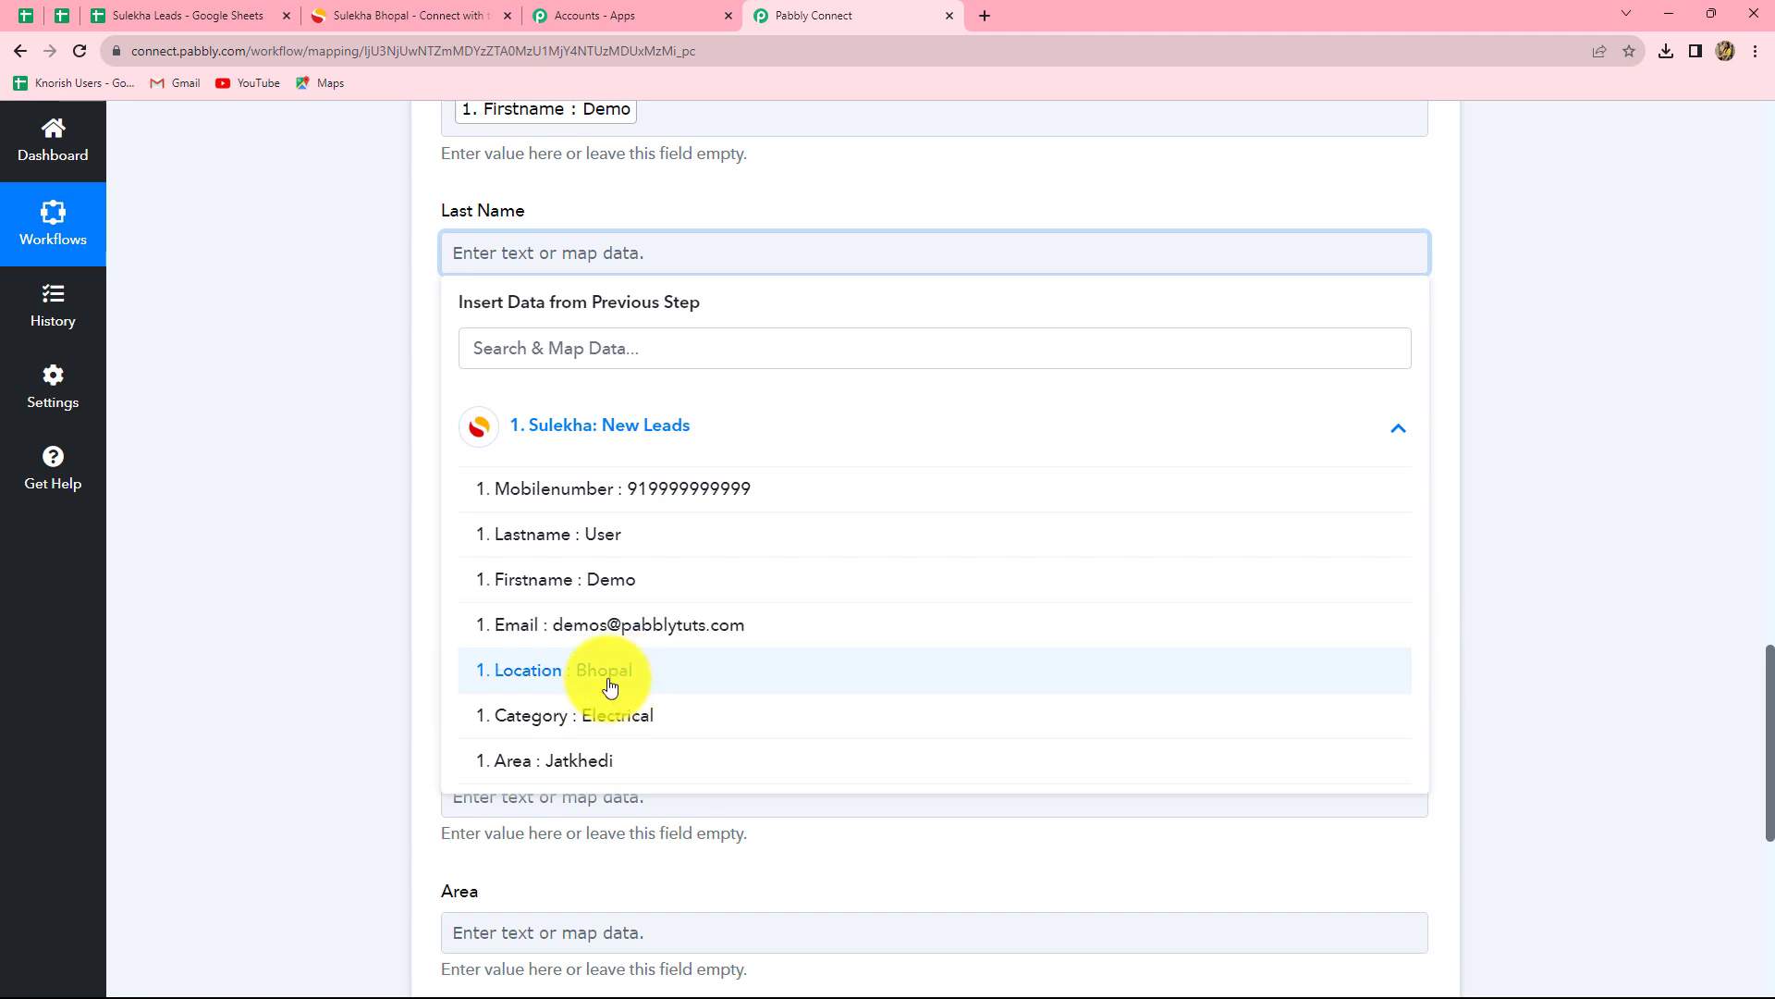
click(600, 549)
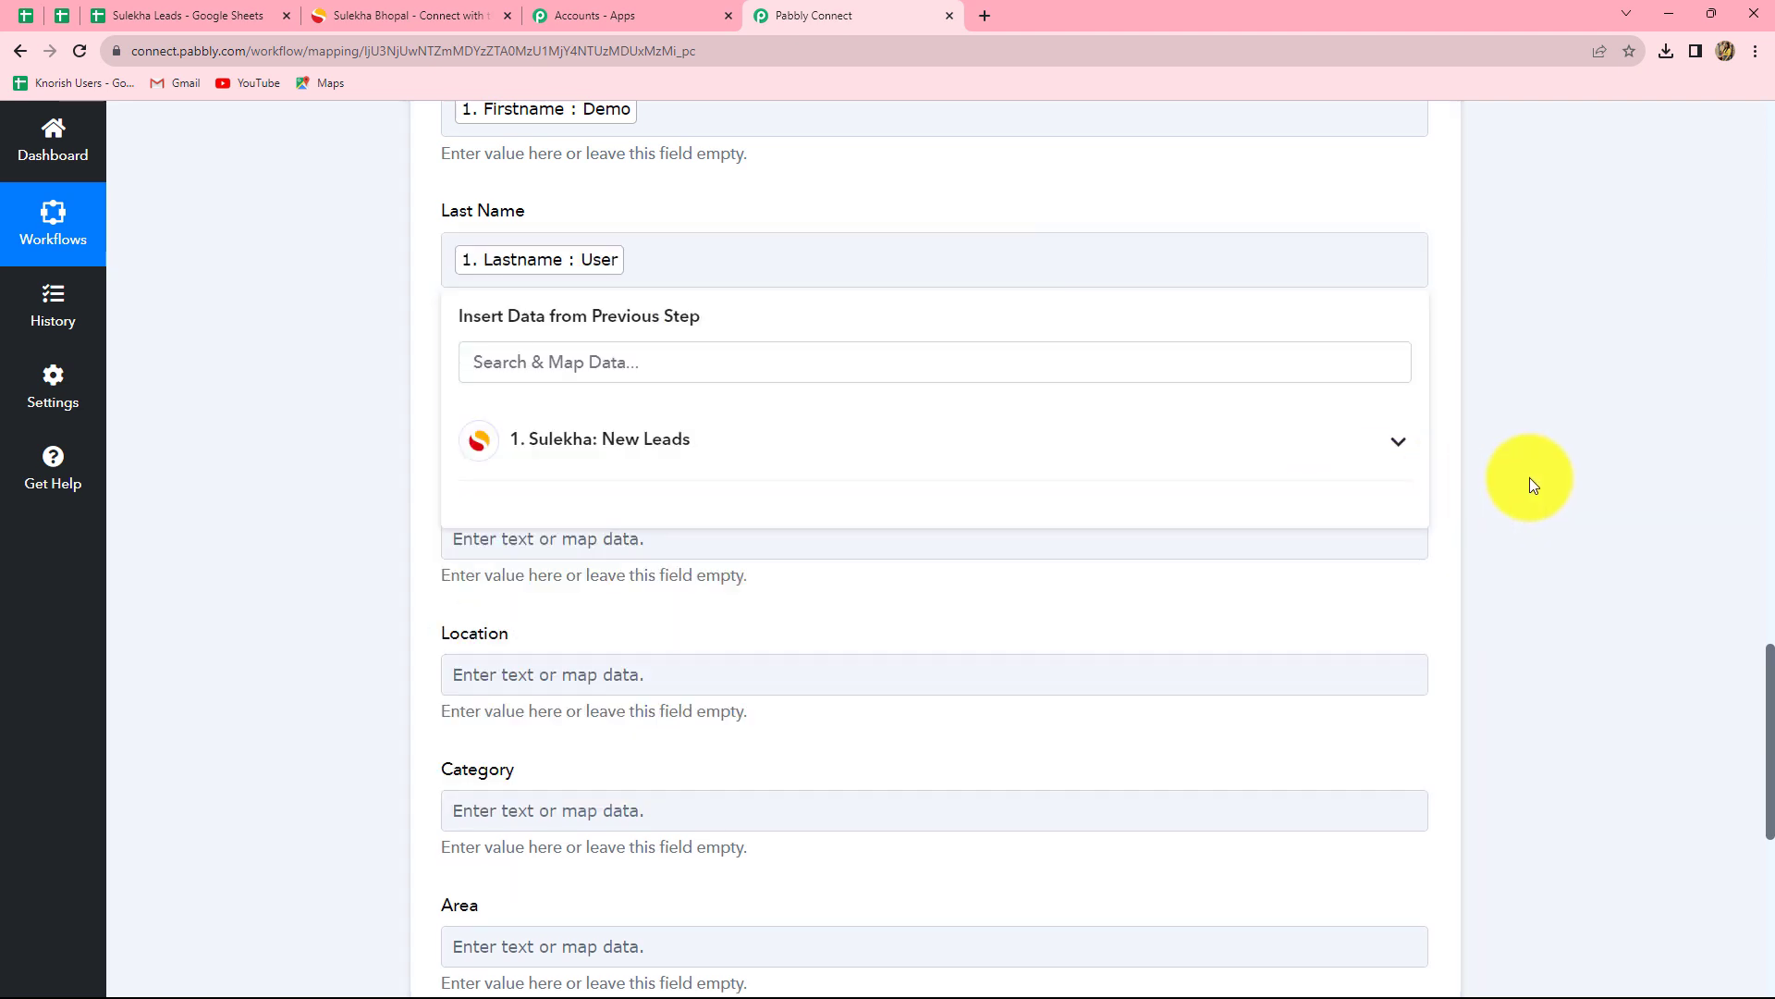
click(1529, 477)
Map the Email field to the Email value from the Sulekha: New Leads data
scroll(1211, 435, down, 1)
click(646, 312)
click(646, 491)
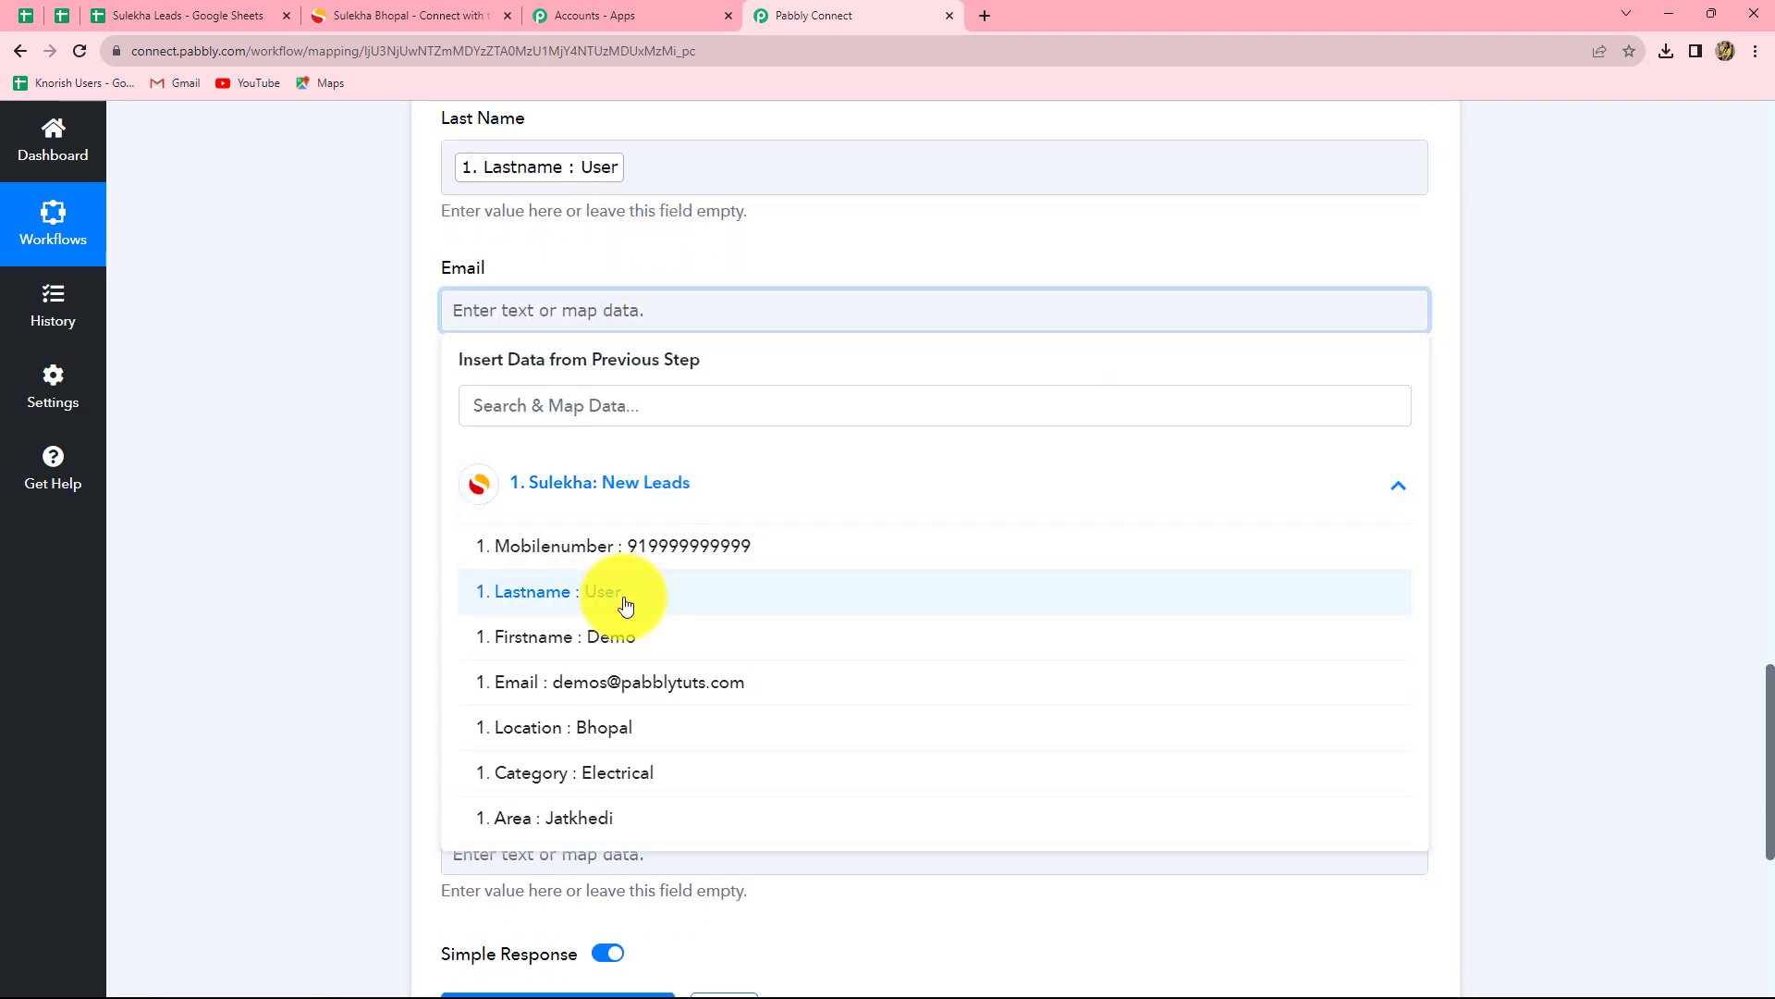
click(614, 703)
click(1580, 438)
Map the Phone No. field to the lead's Mobilenumber value and the Location field to its Location value
scroll(905, 426, down, 3)
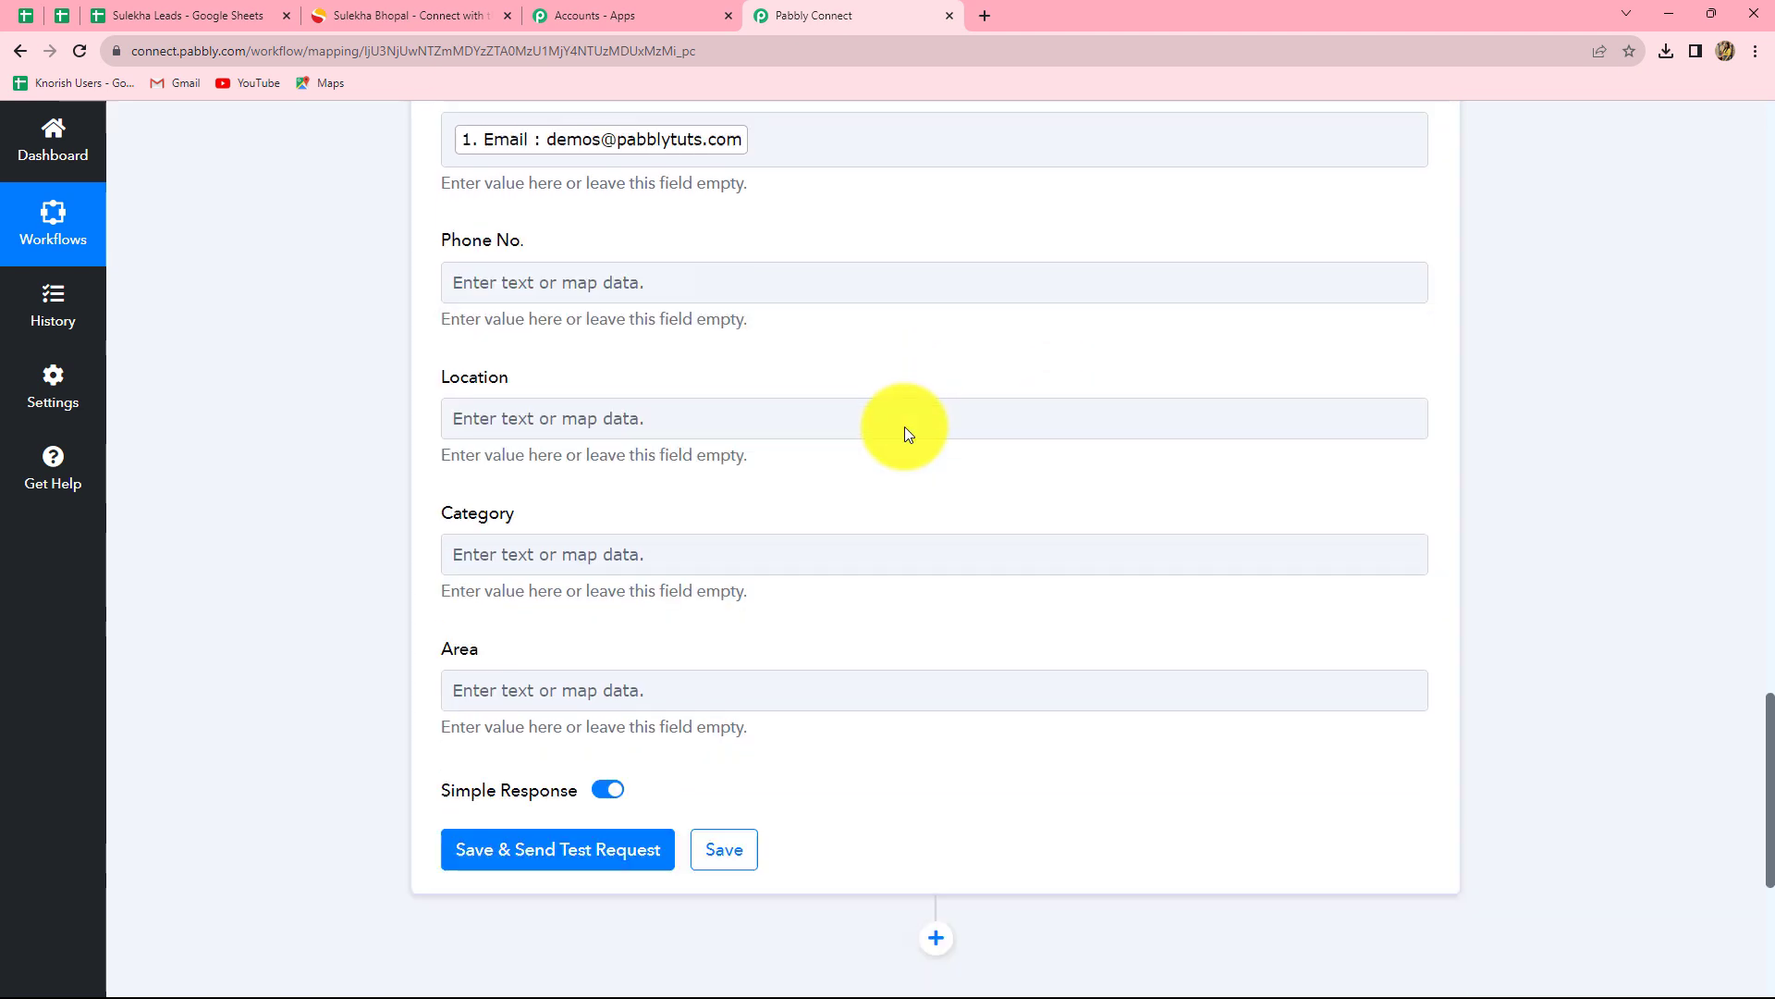
click(606, 182)
click(612, 355)
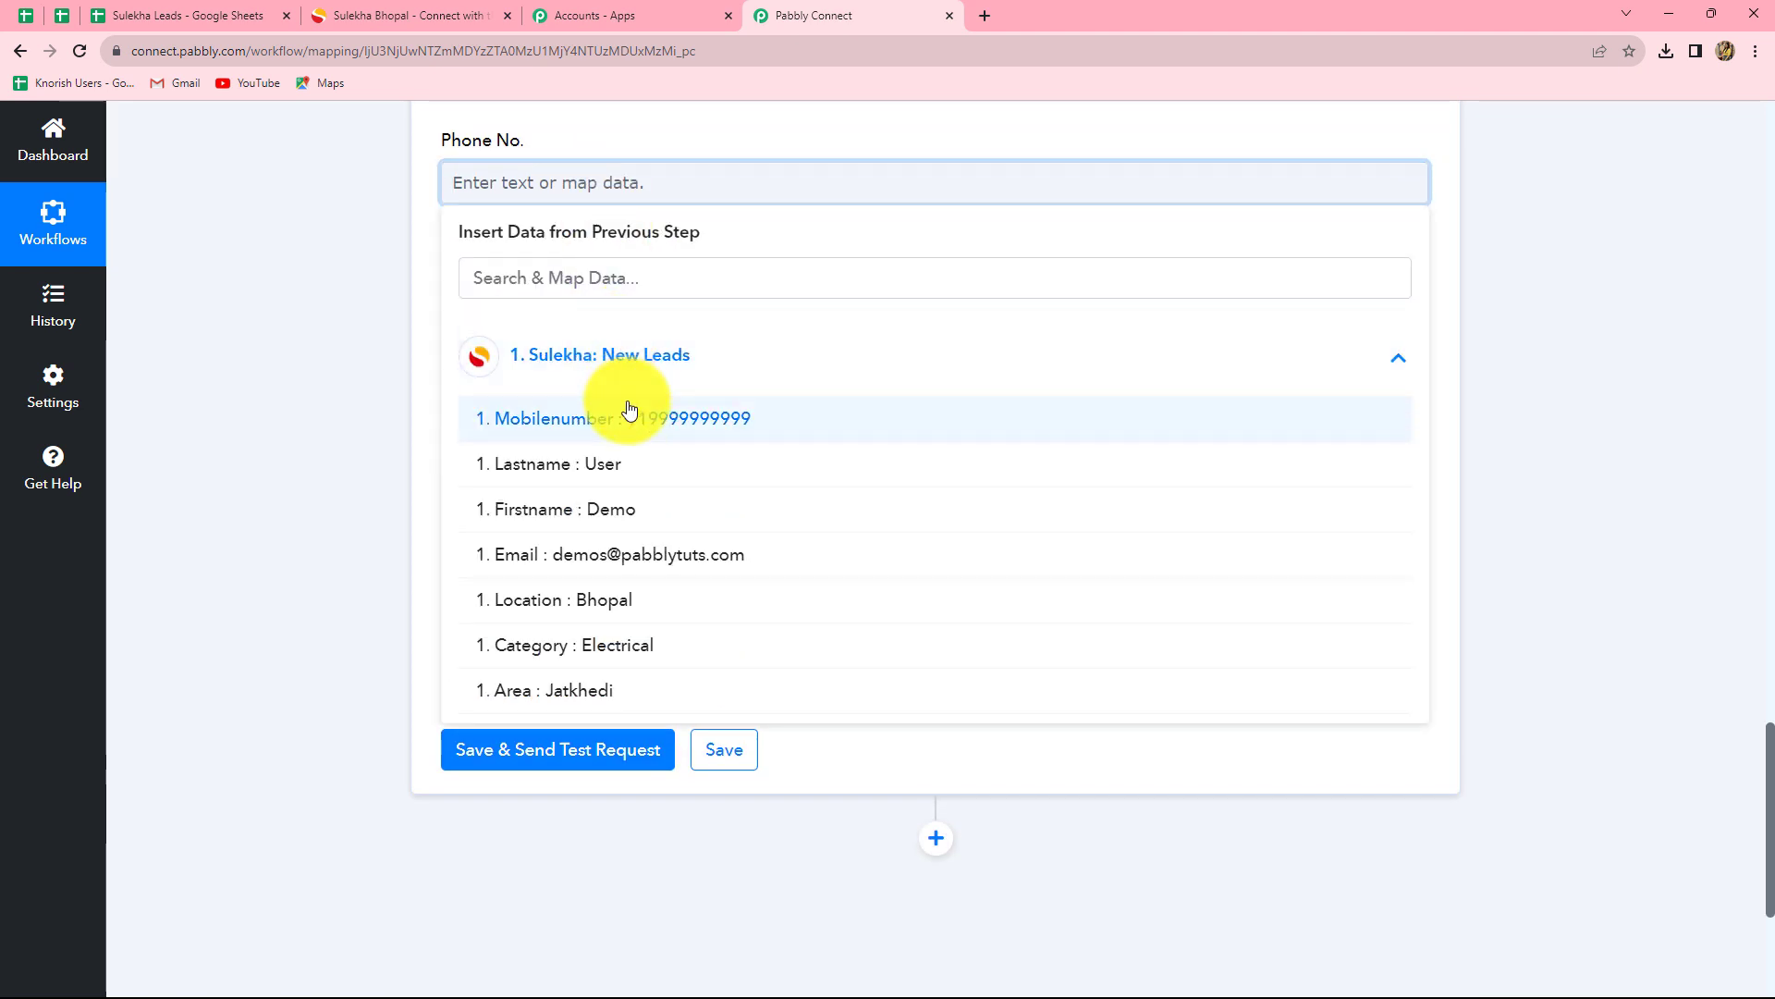
click(620, 414)
click(597, 505)
click(606, 749)
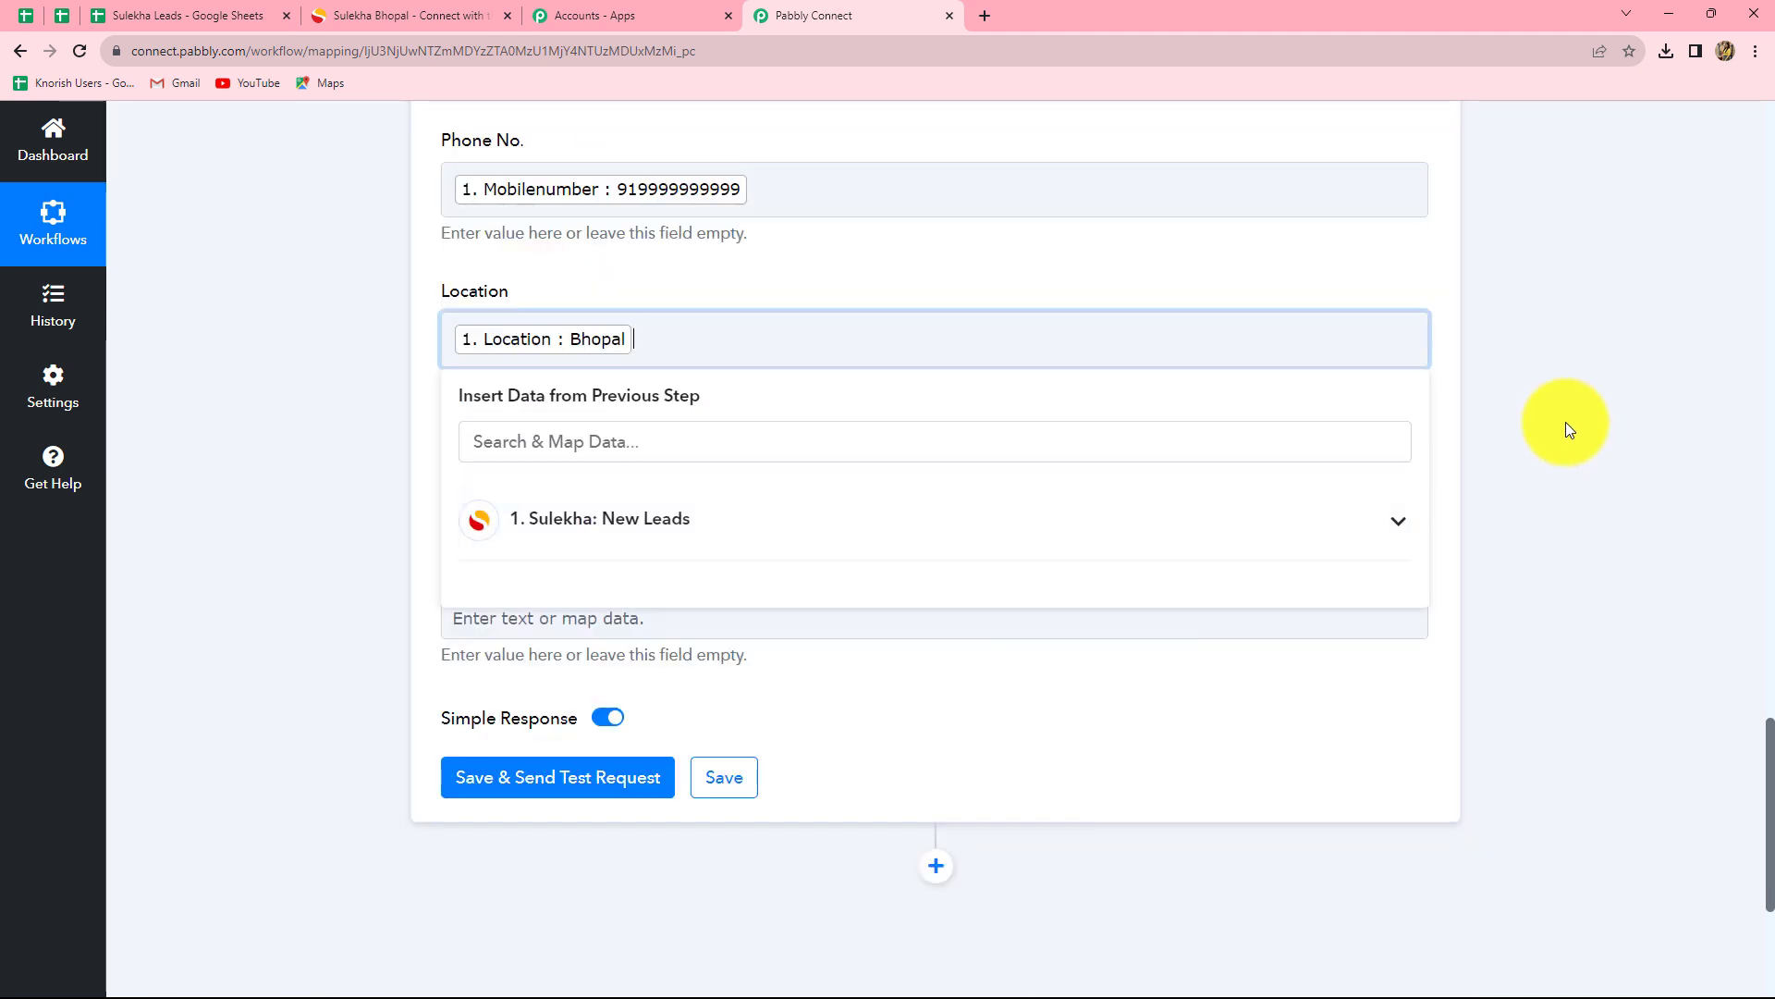
click(1565, 424)
Map the Category and Area fields to the matching Category and Area values from the Sulekha: New Leads data
click(612, 464)
click(619, 684)
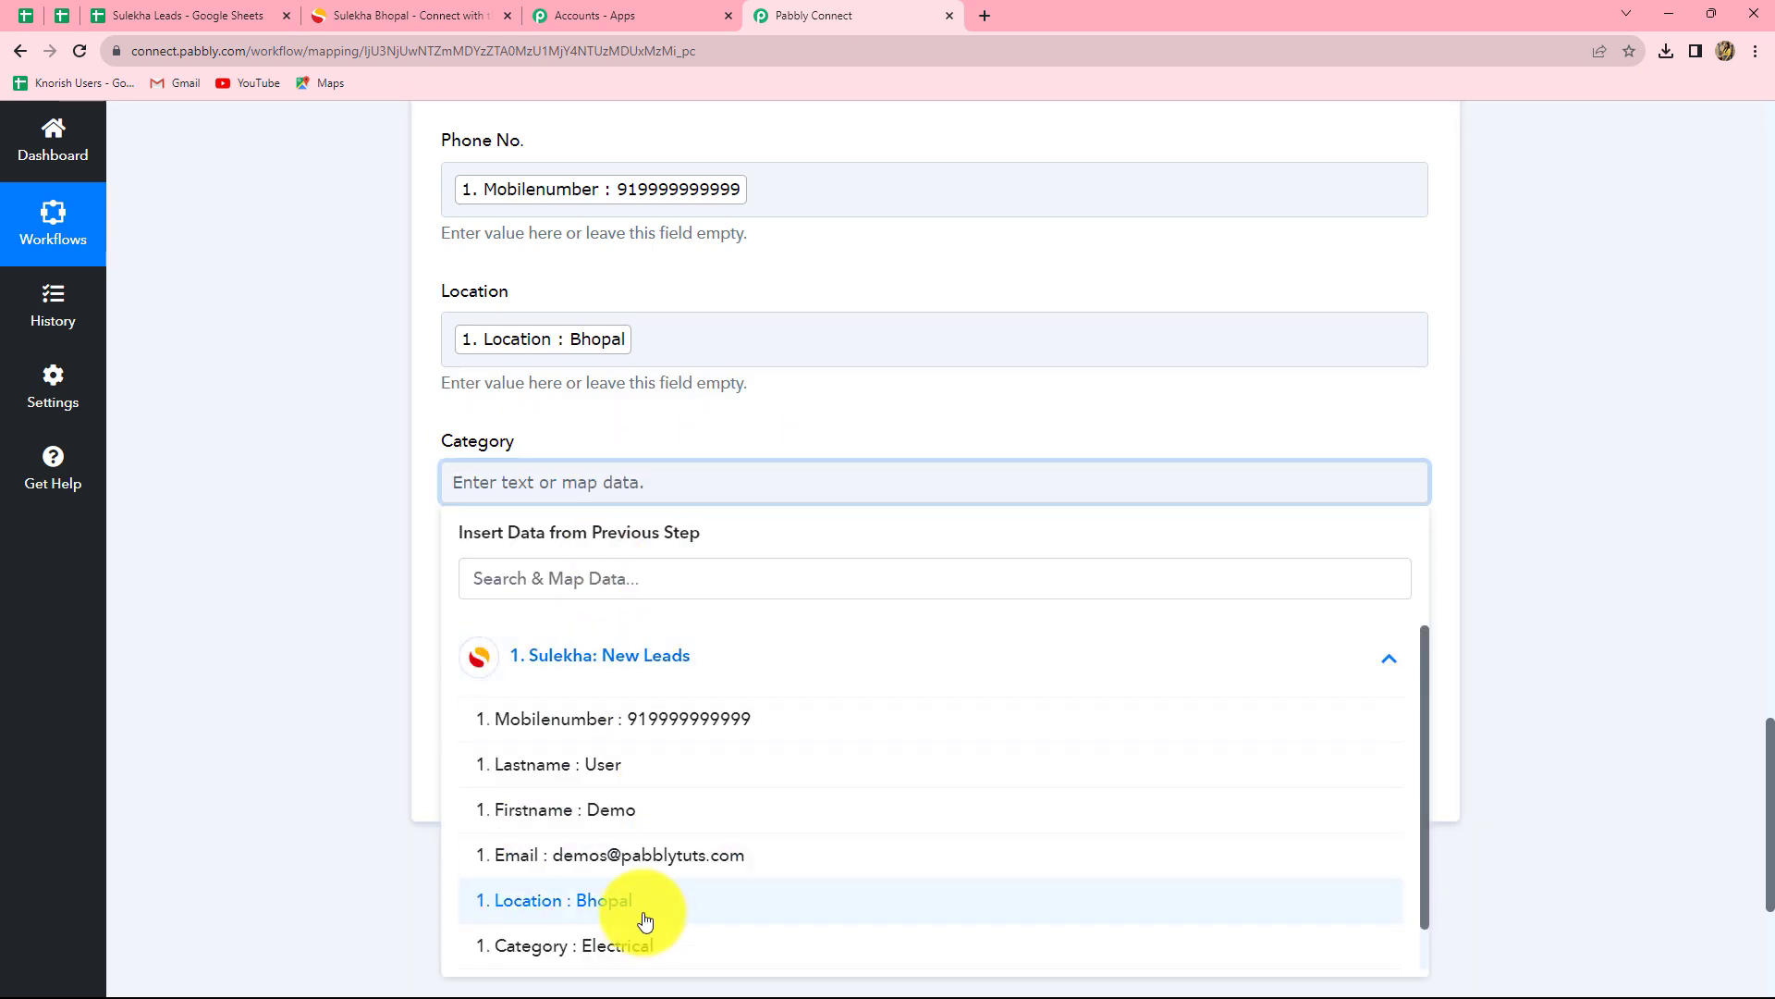
click(622, 947)
click(1501, 508)
scroll(1018, 481, down, 2)
click(543, 444)
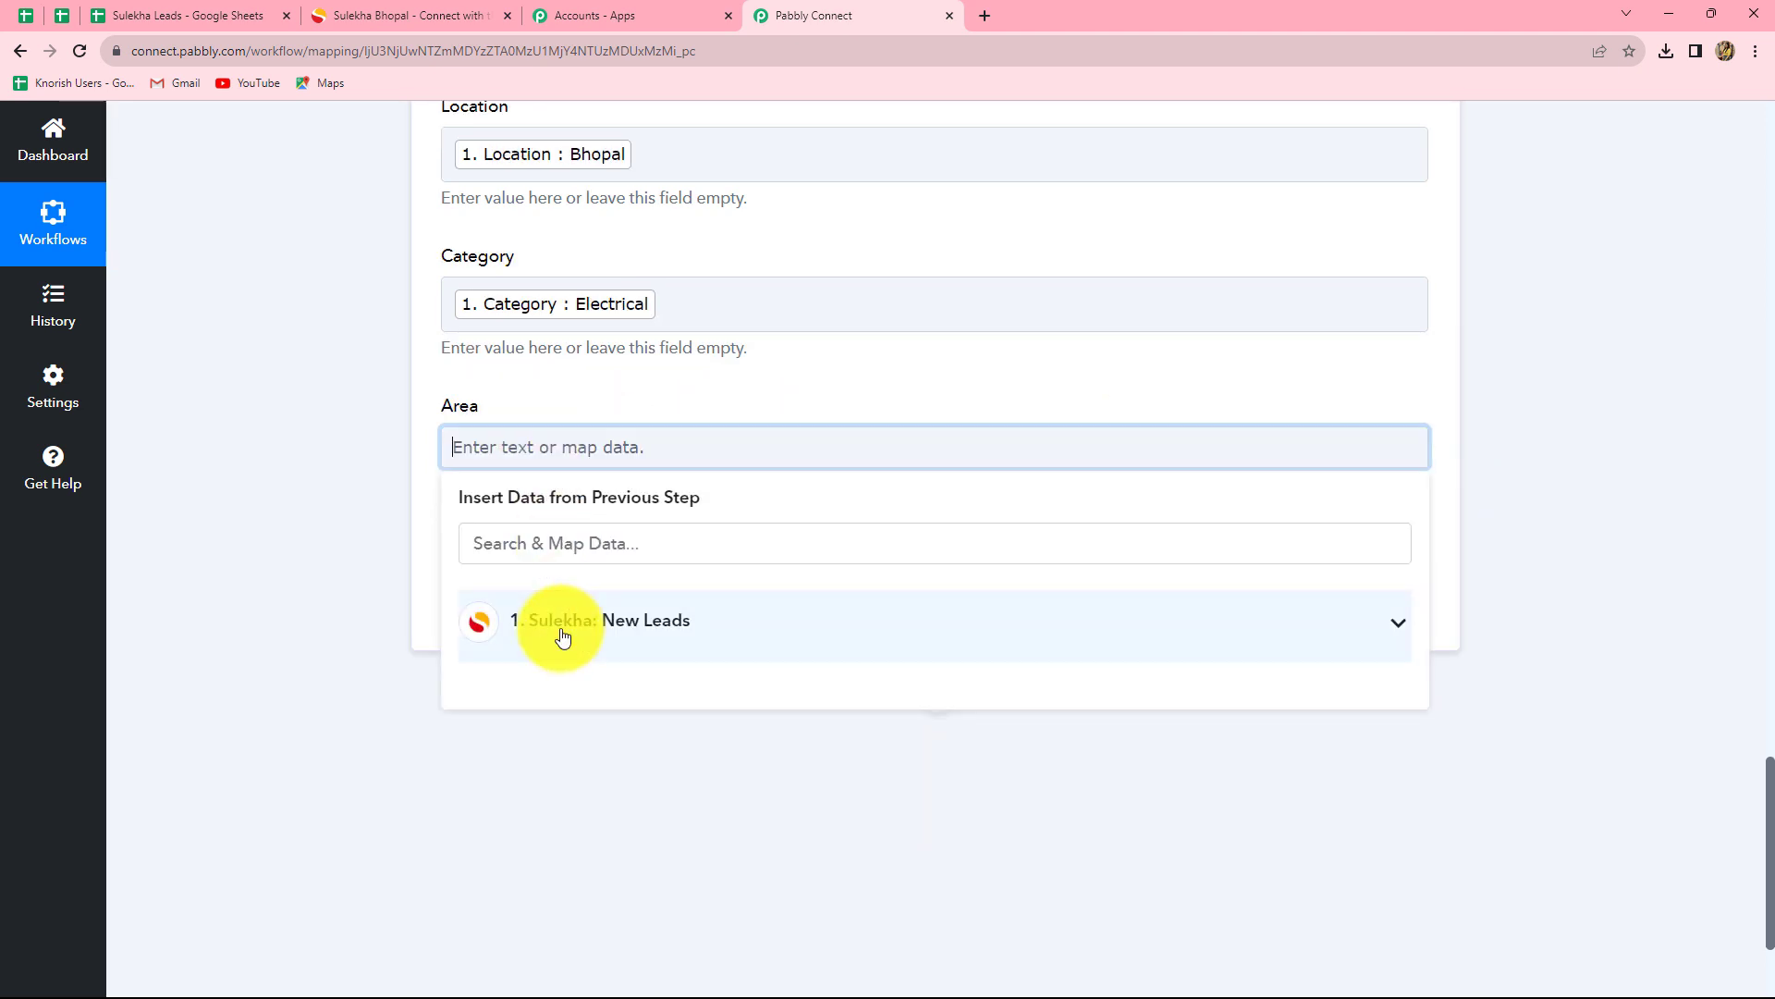
click(558, 626)
click(596, 953)
Review the mapped fields, save the Add New Row action and send a test request to Google Sheets
scroll(752, 397, up, 8)
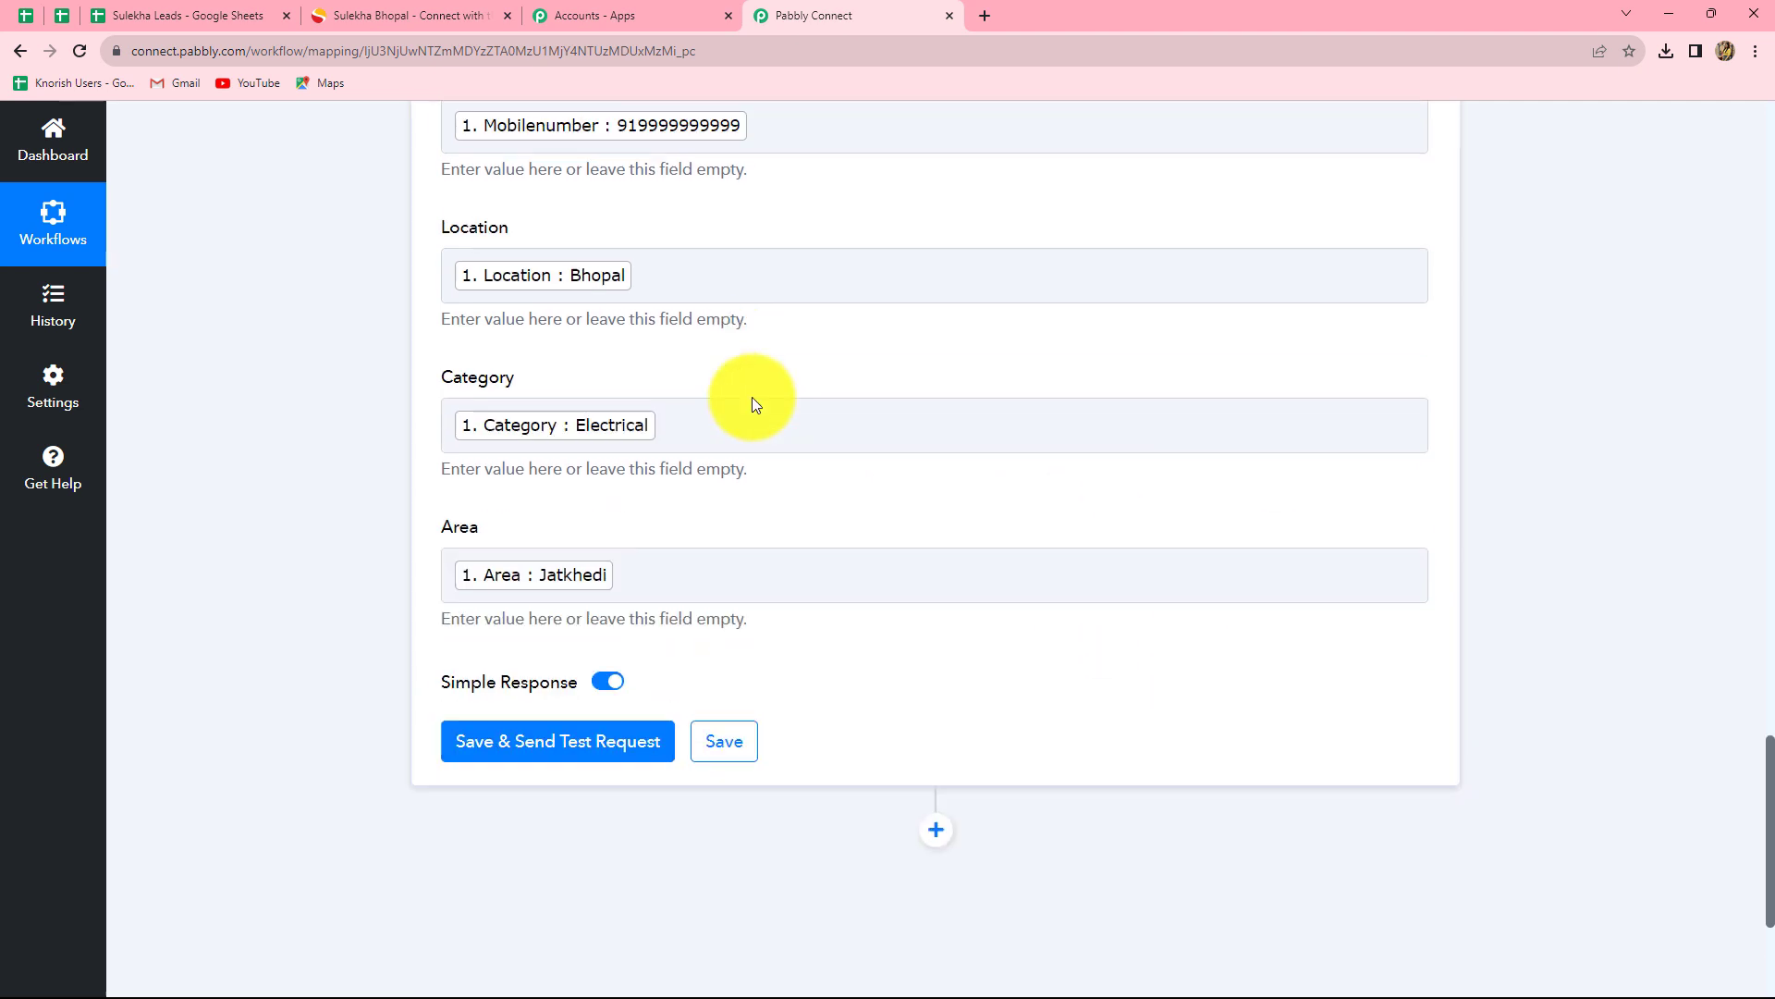
scroll(752, 396, down, 5)
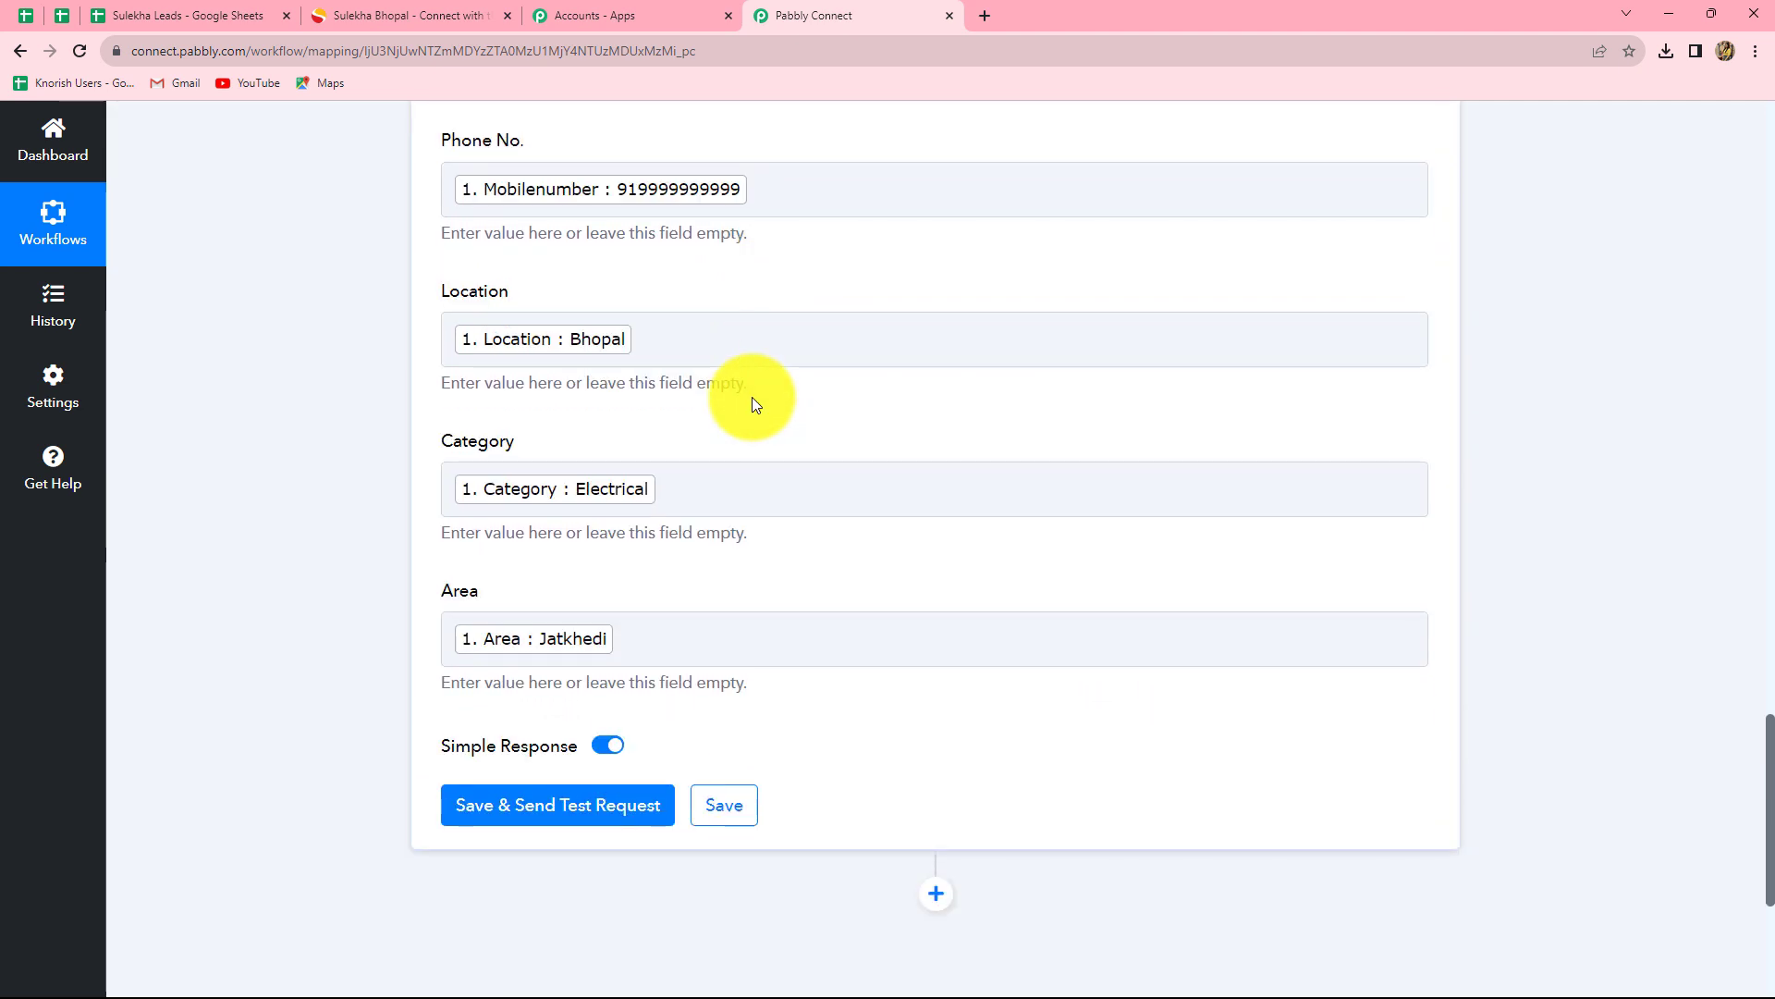
scroll(752, 397, up, 5)
scroll(752, 397, up, 3)
scroll(752, 397, down, 10)
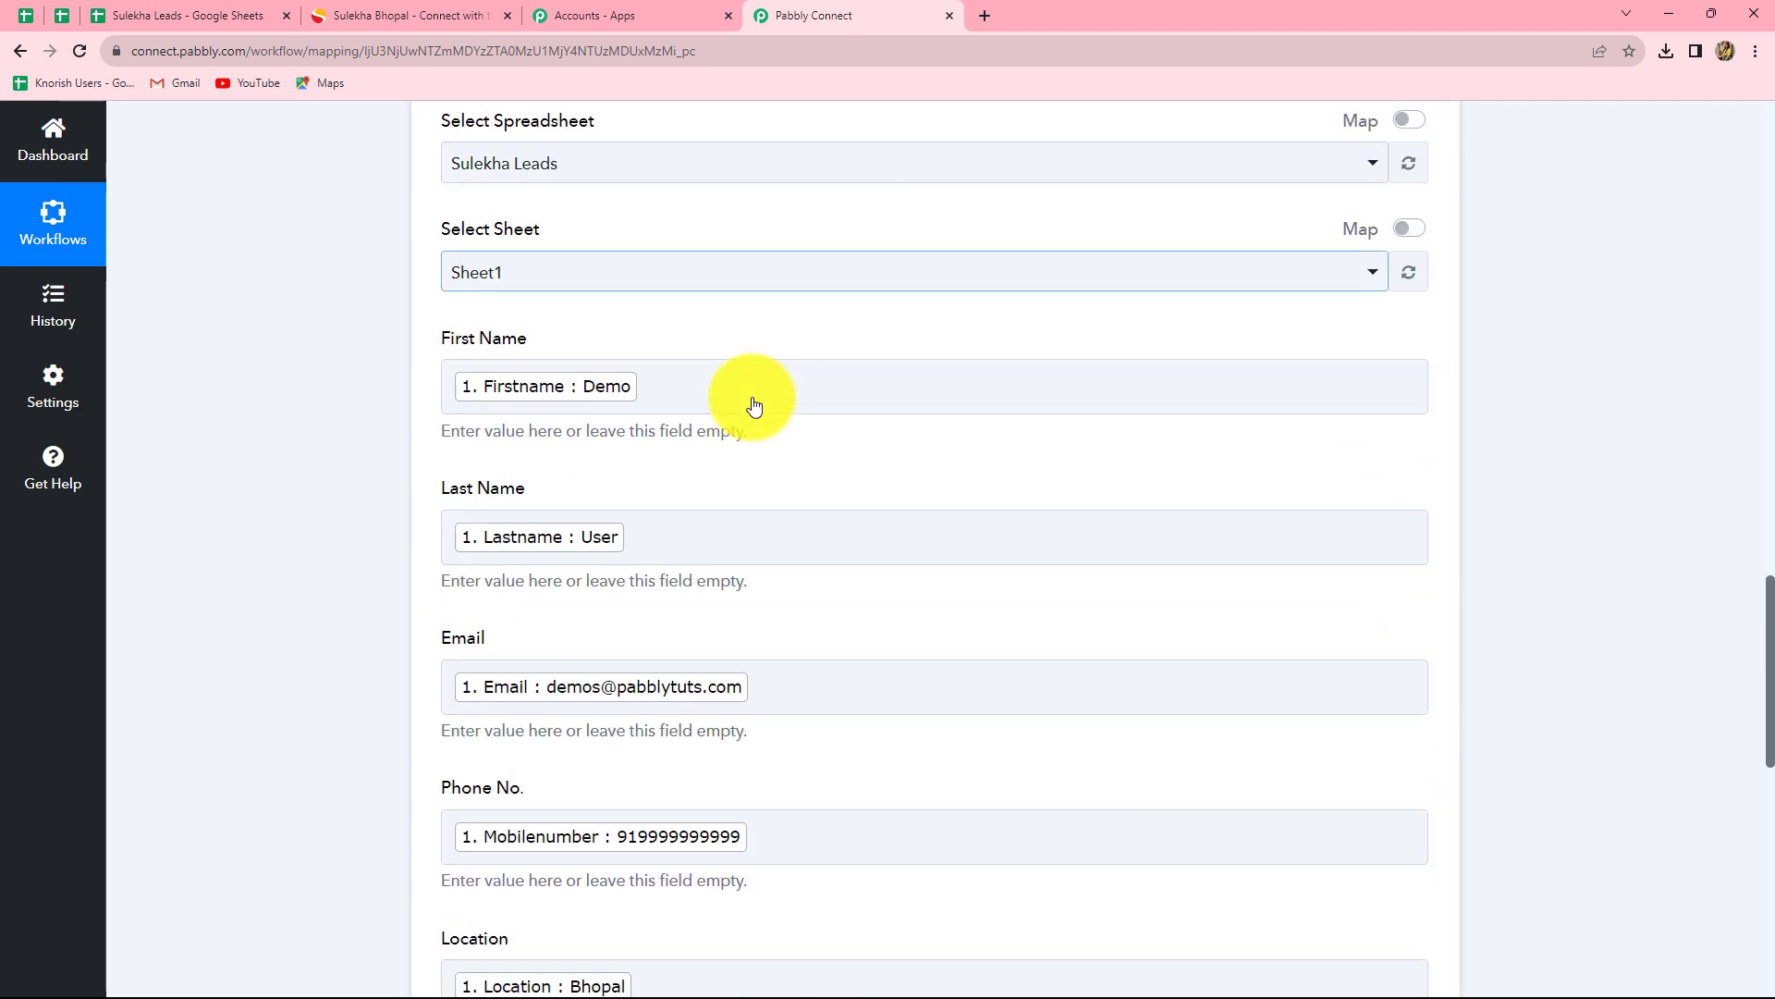
click(586, 710)
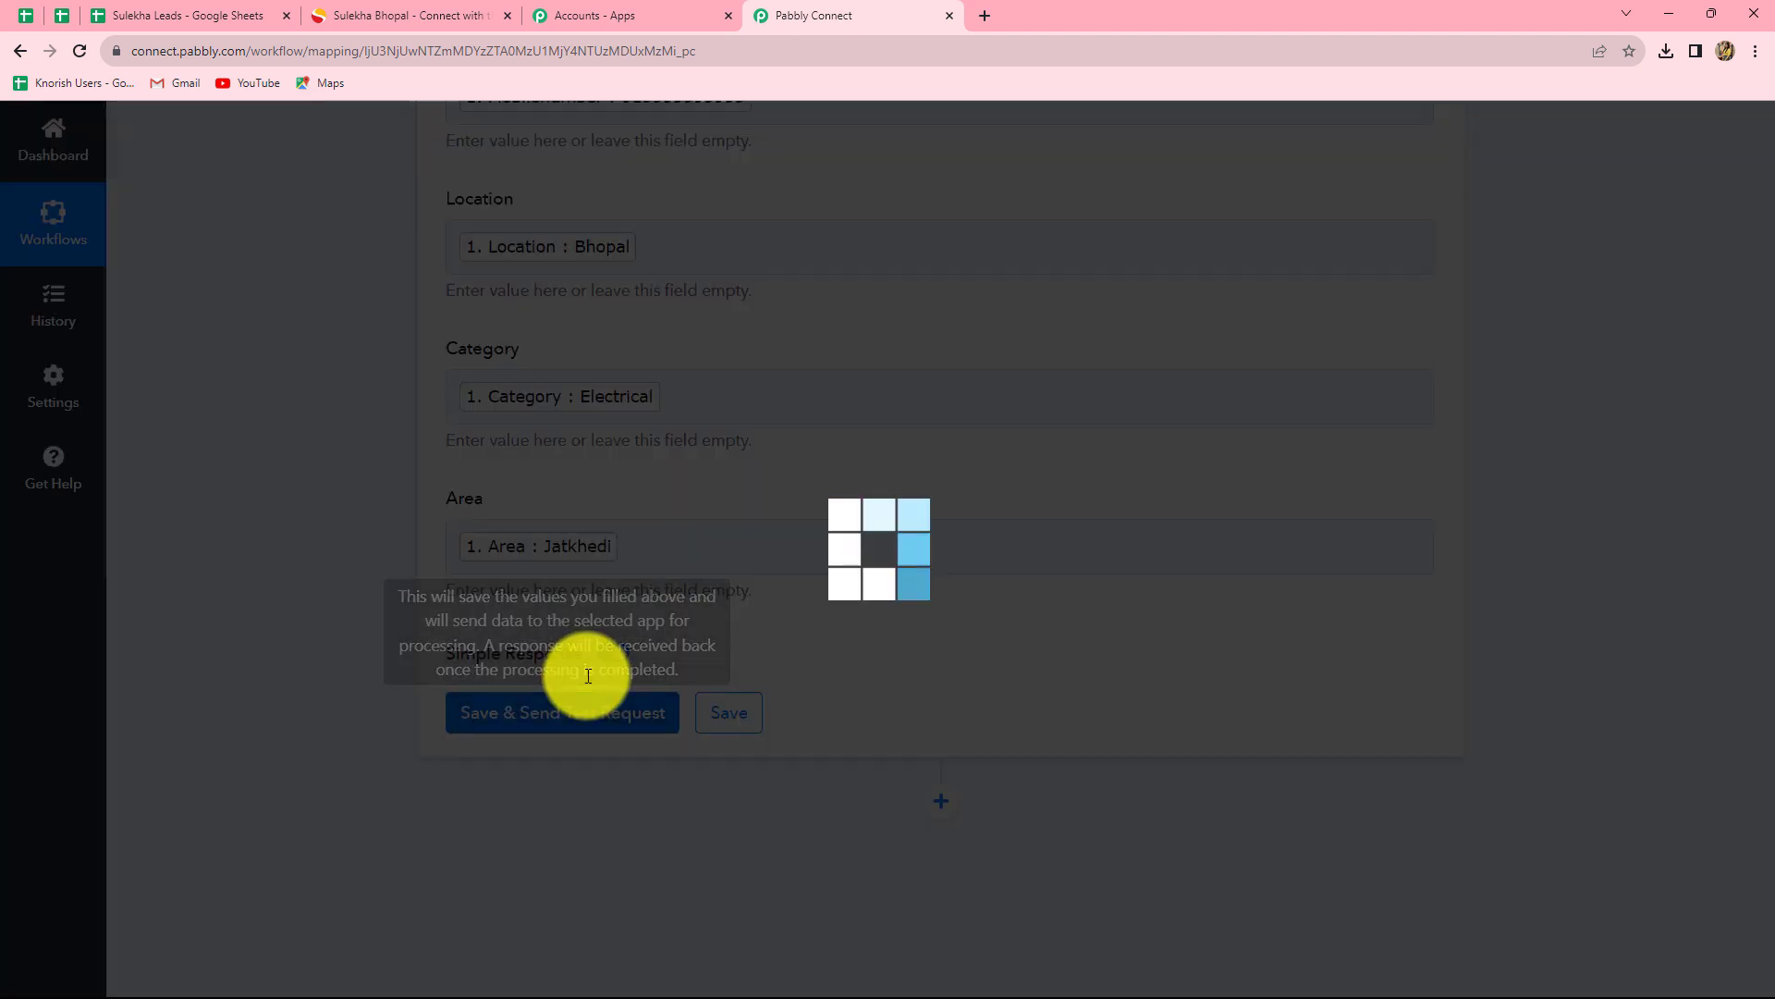
Check the test response and the row added below the headers in the Sulekha Leads spreadsheet in Google Sheets
scroll(1610, 640, down, 4)
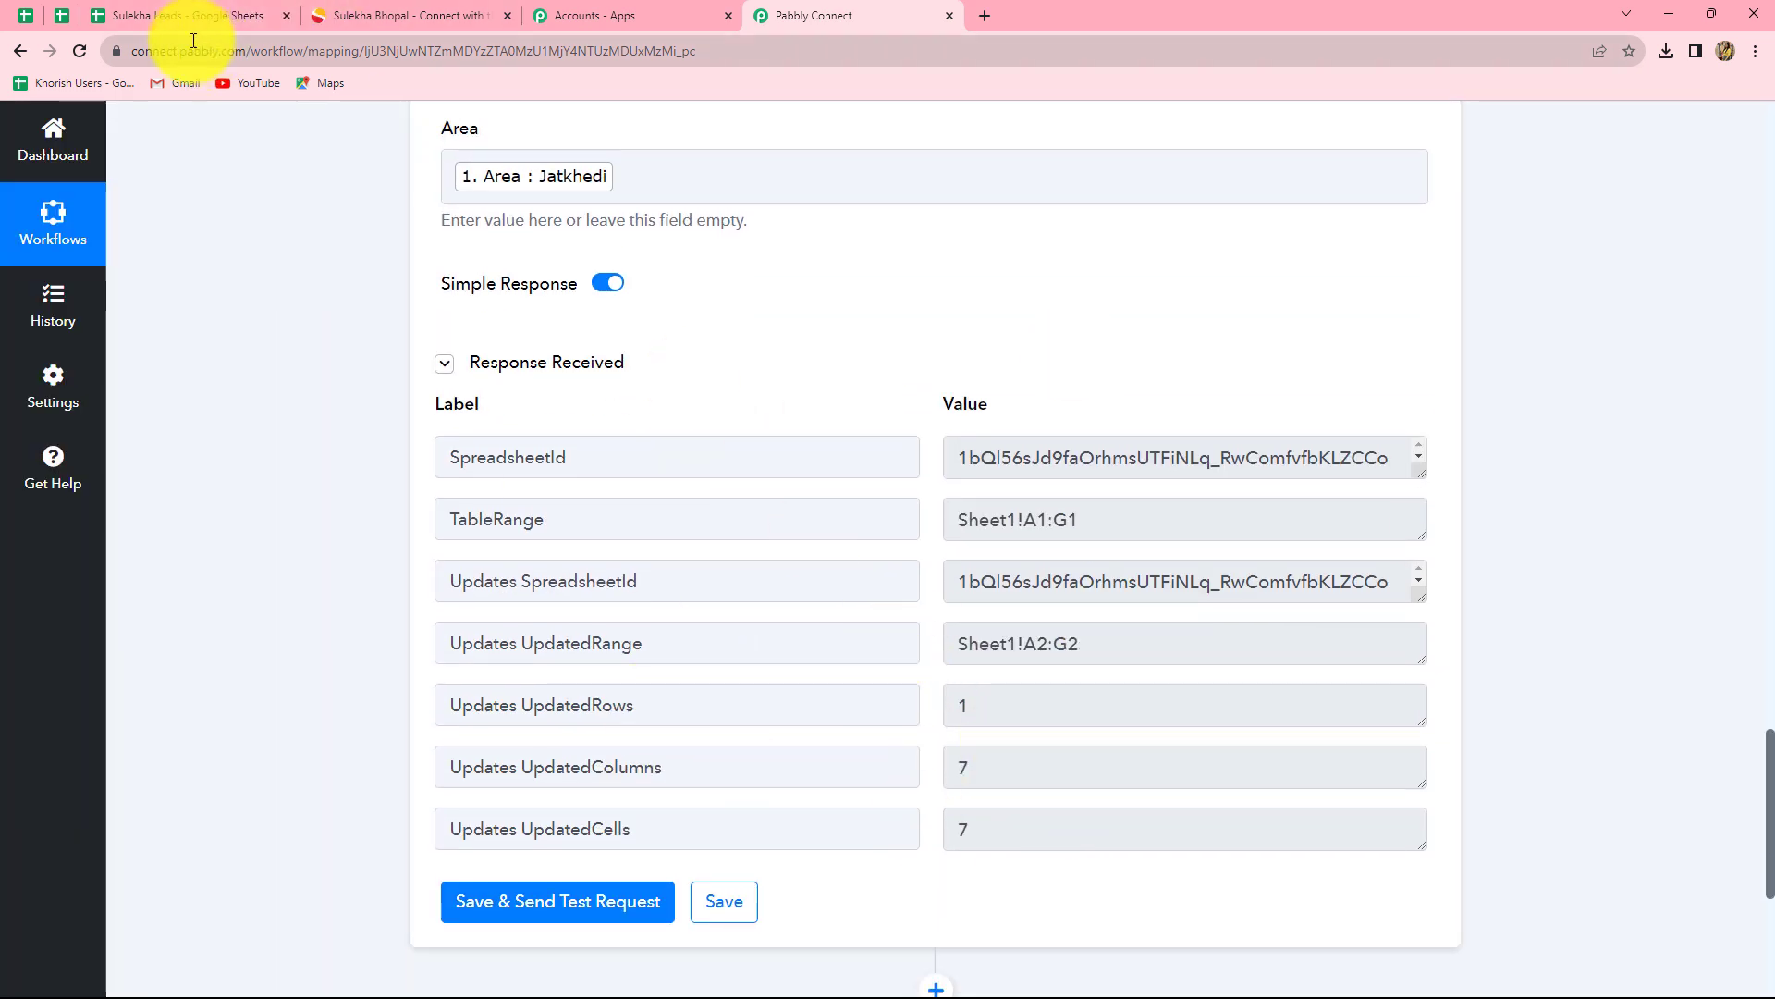
click(172, 17)
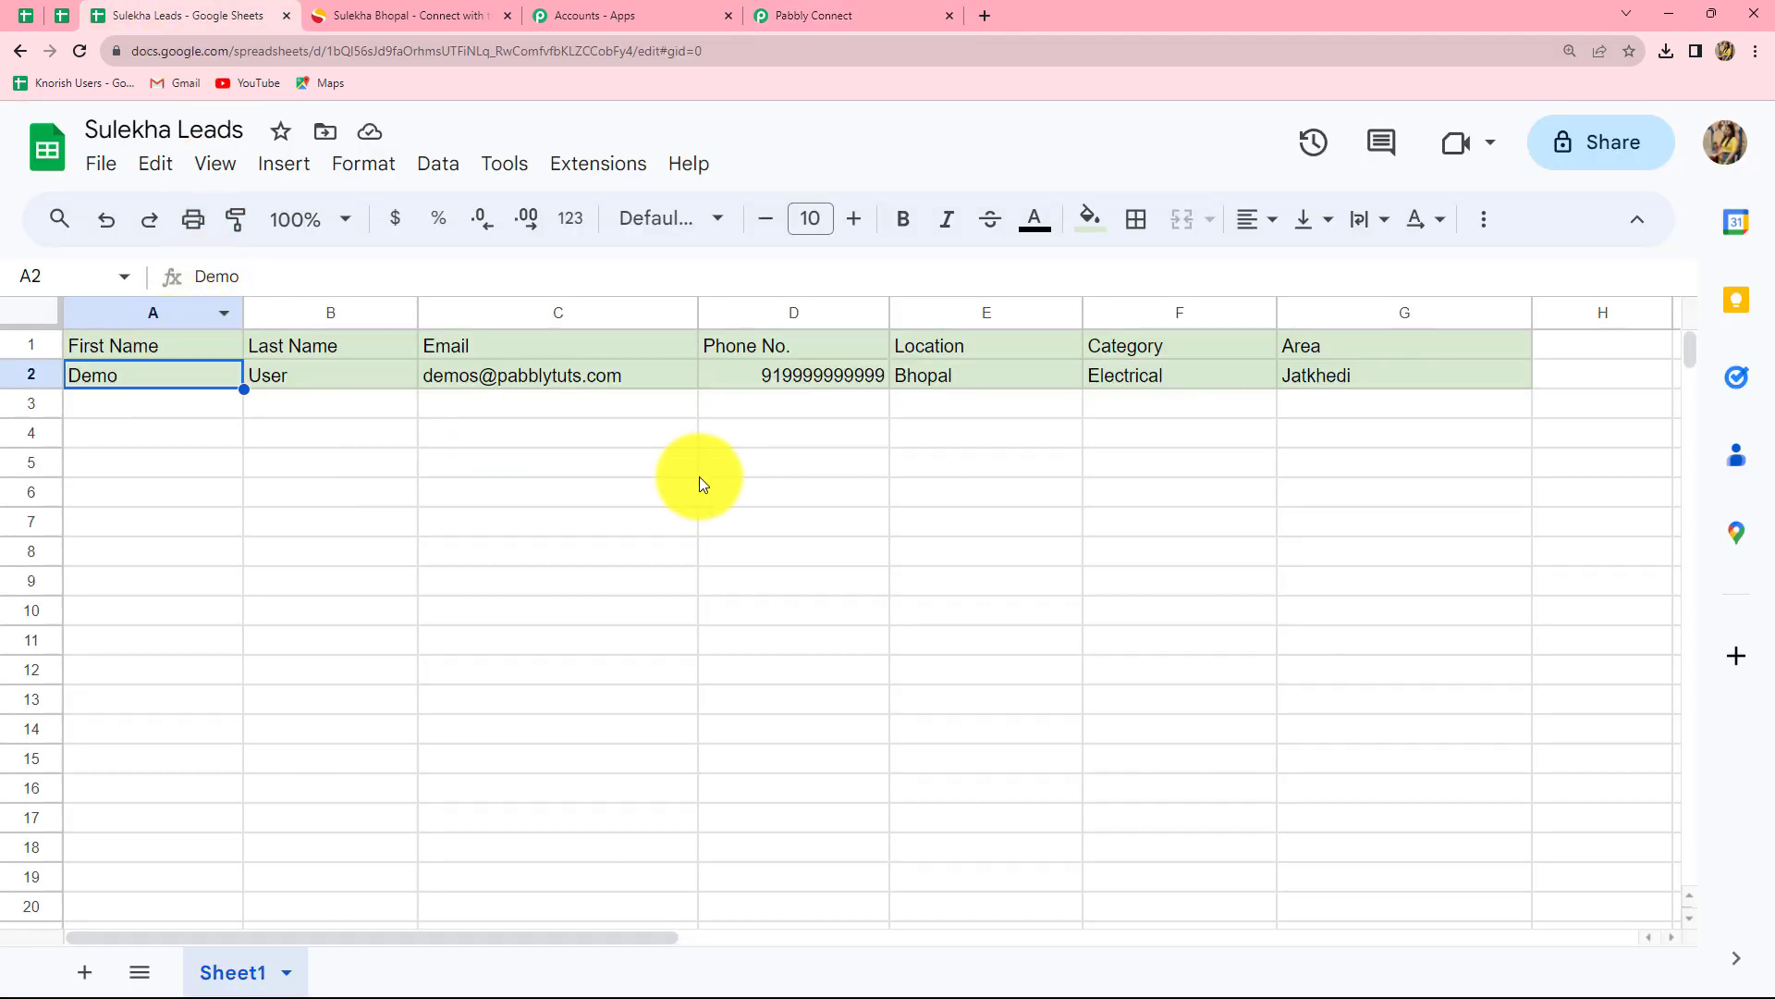
click(740, 381)
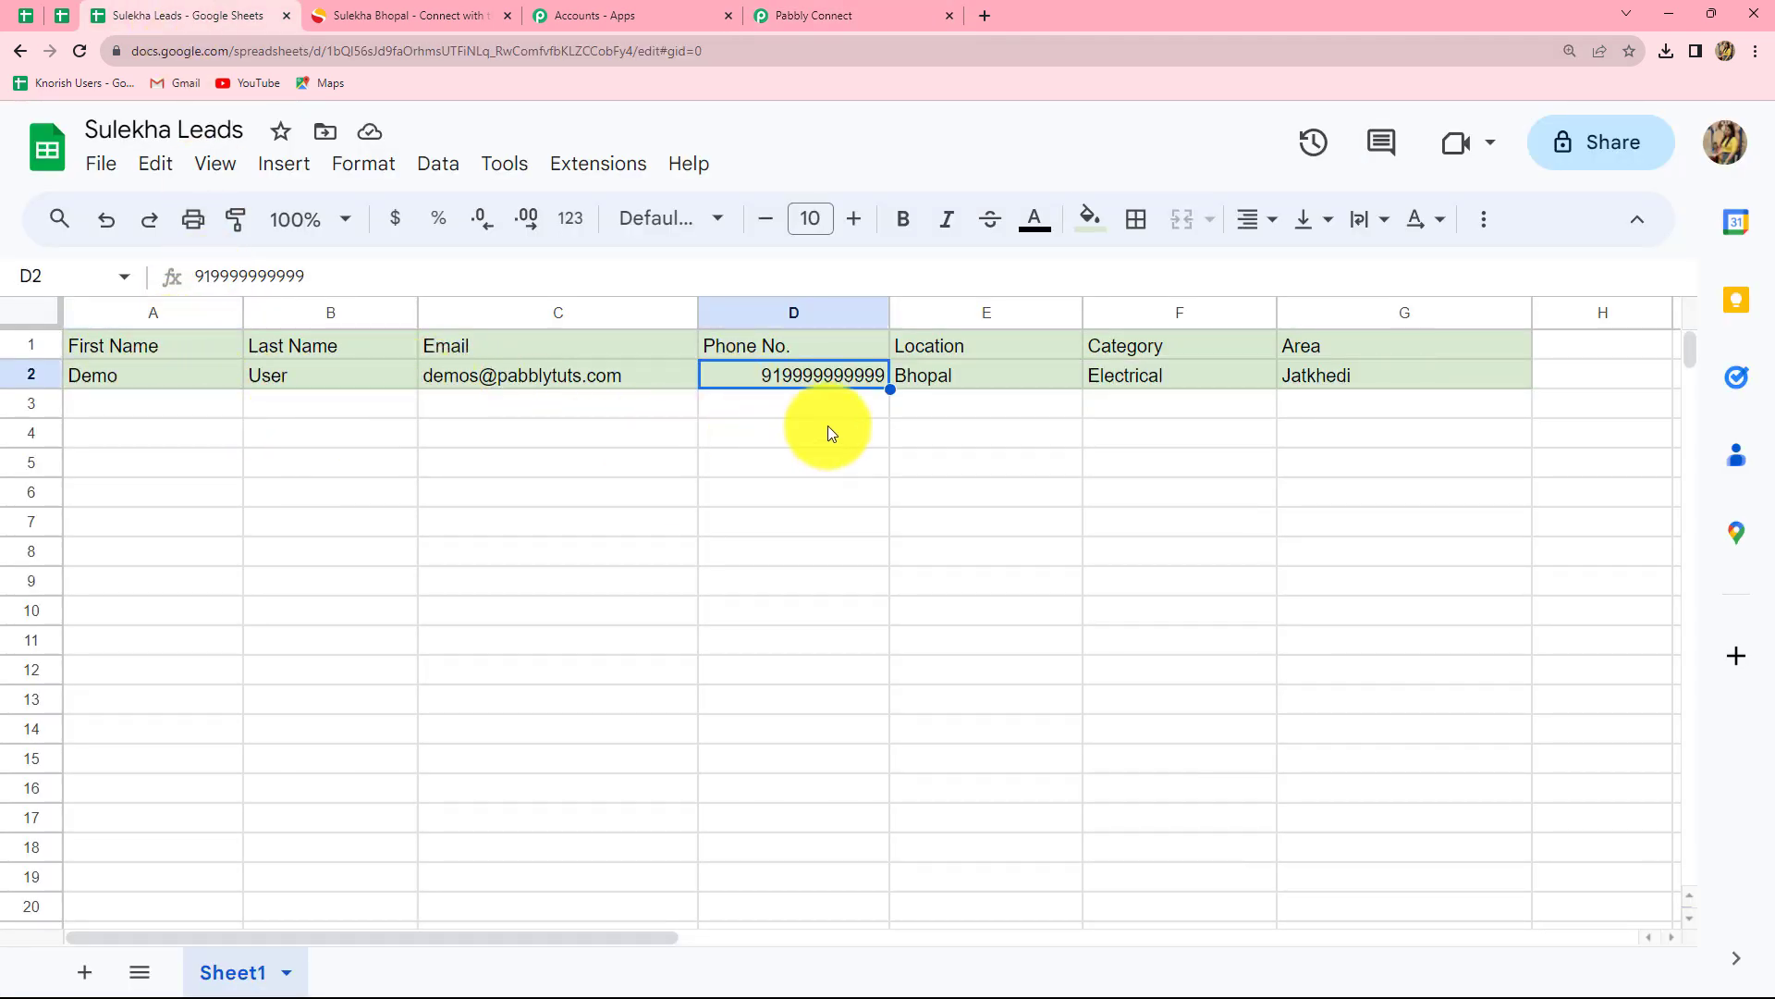